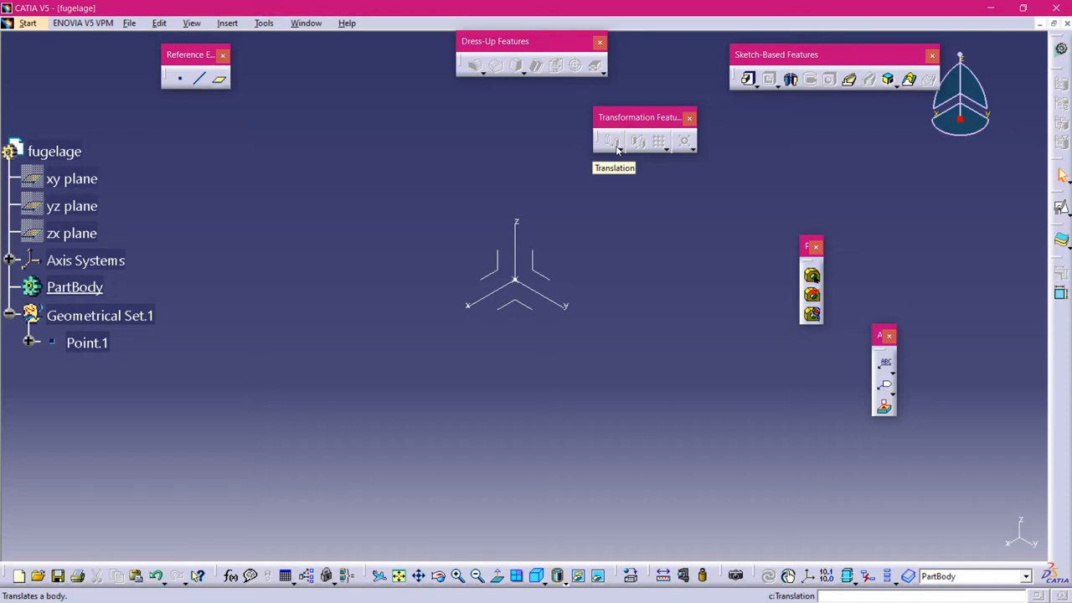
- Create a reference plane offset 30 mm from the axis system's YZ plane
middle_click_drag(597, 393, 587, 379)
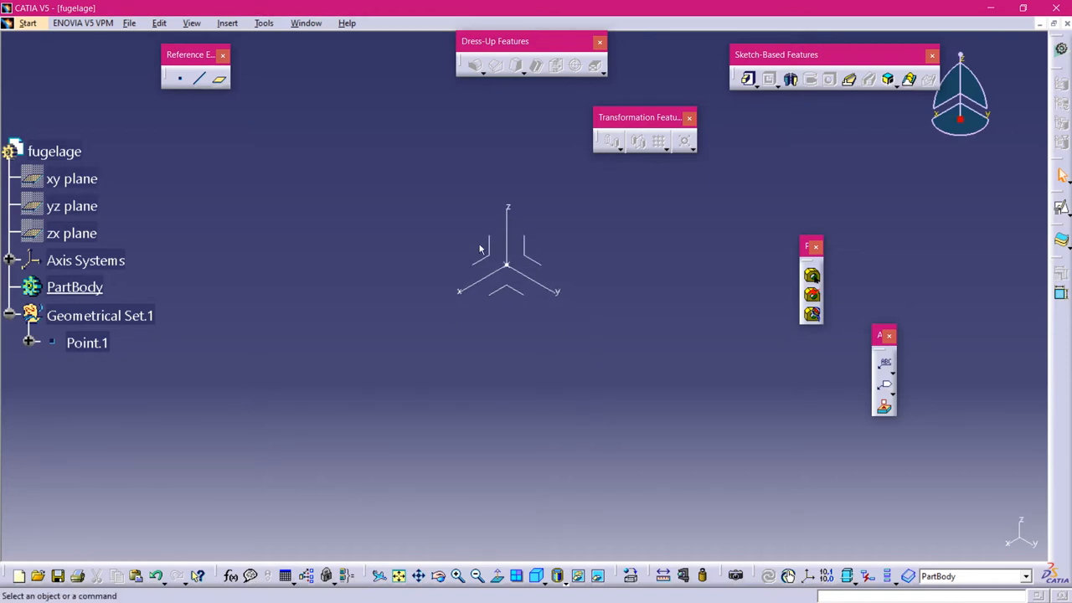
left_click(221, 80)
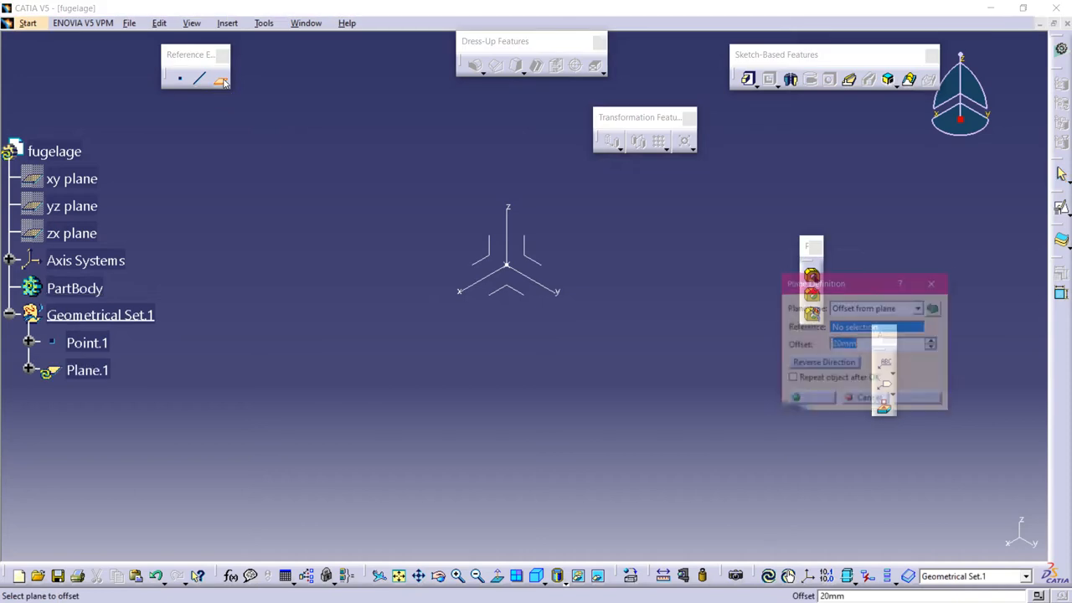
left_click(541, 269)
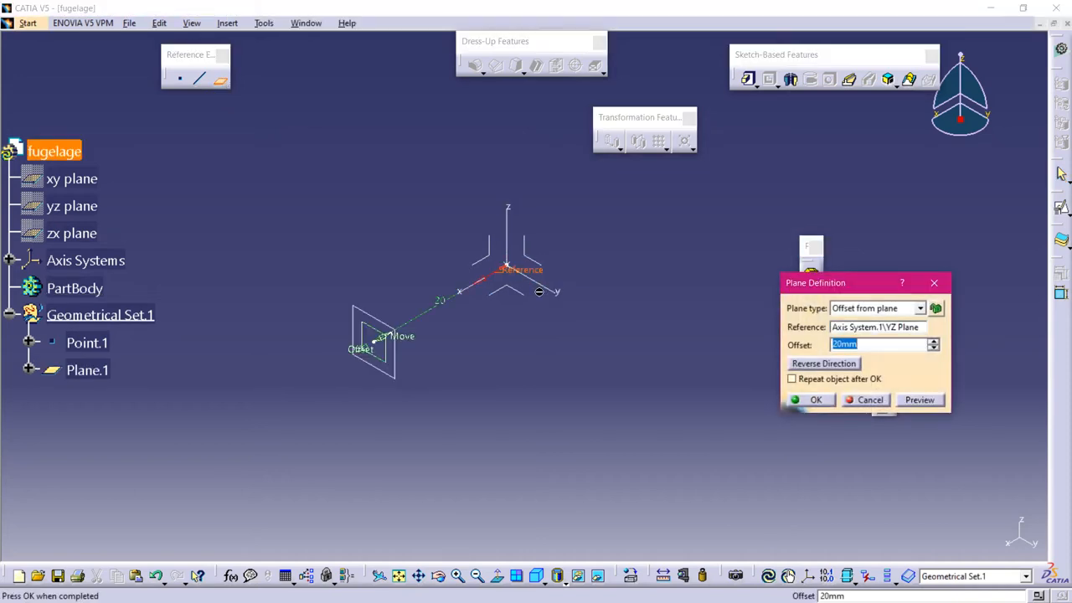
left_click(850, 344)
double_click(850, 345)
type("30")
left_click(816, 400)
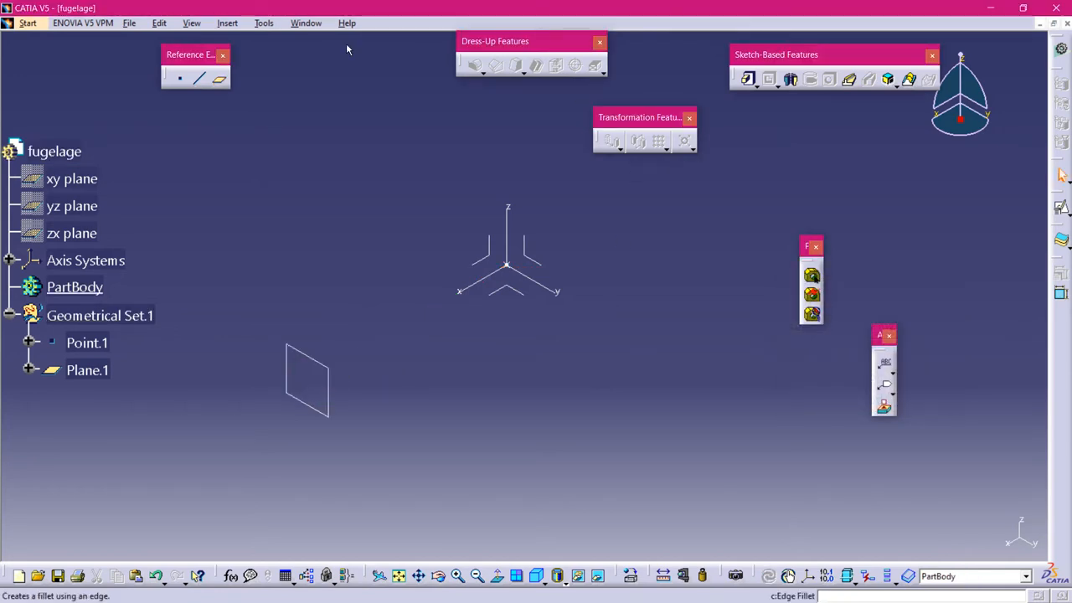
- Create a second reference plane offset 20 mm from the first offset plane
left_click(221, 79)
left_click(330, 381)
type("20")
key("Return")
middle_click_drag(448, 253, 519, 285, "ctrl")
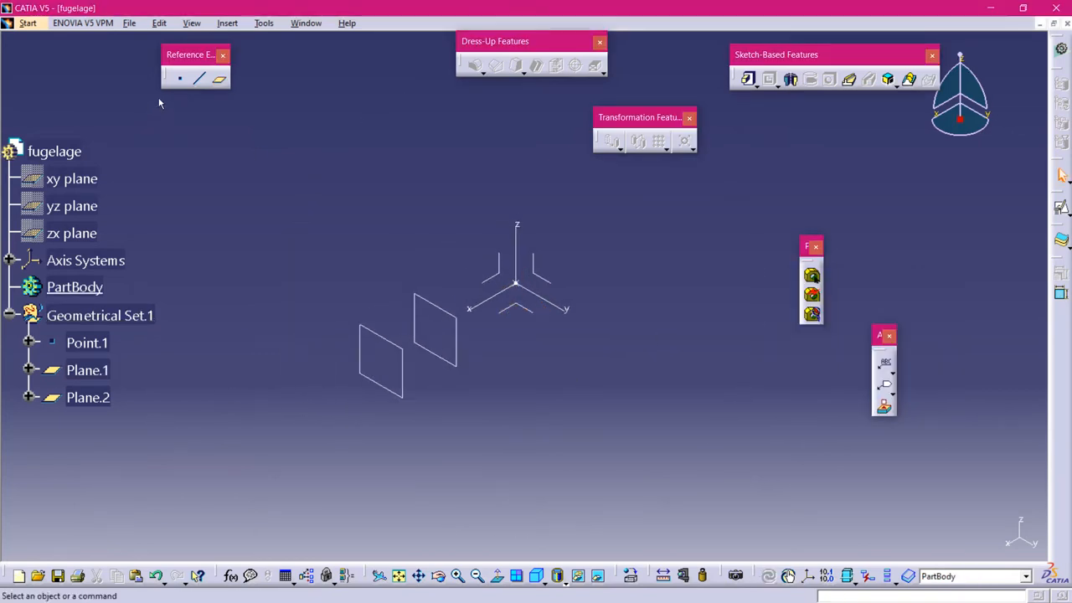
- Create a third reference plane offset outward from the second offset plane
left_click(219, 79)
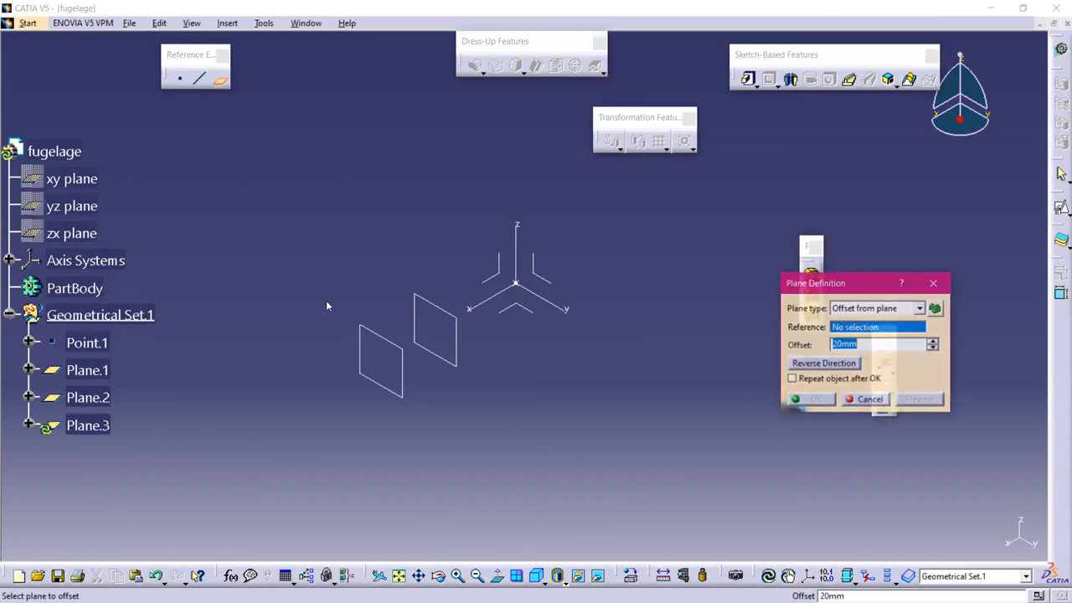
left_click(408, 375)
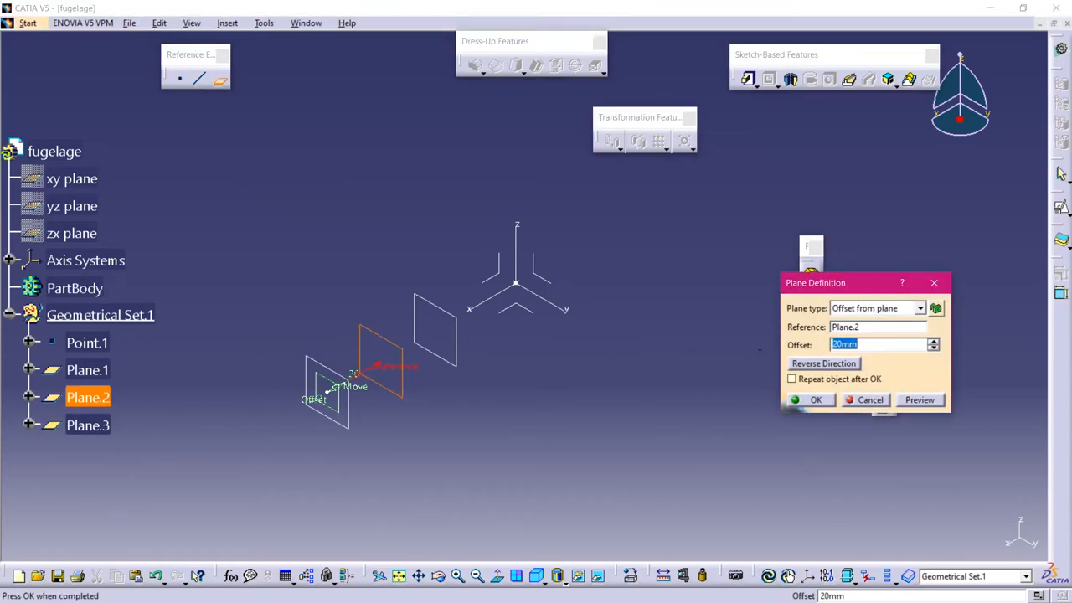
key("Return")
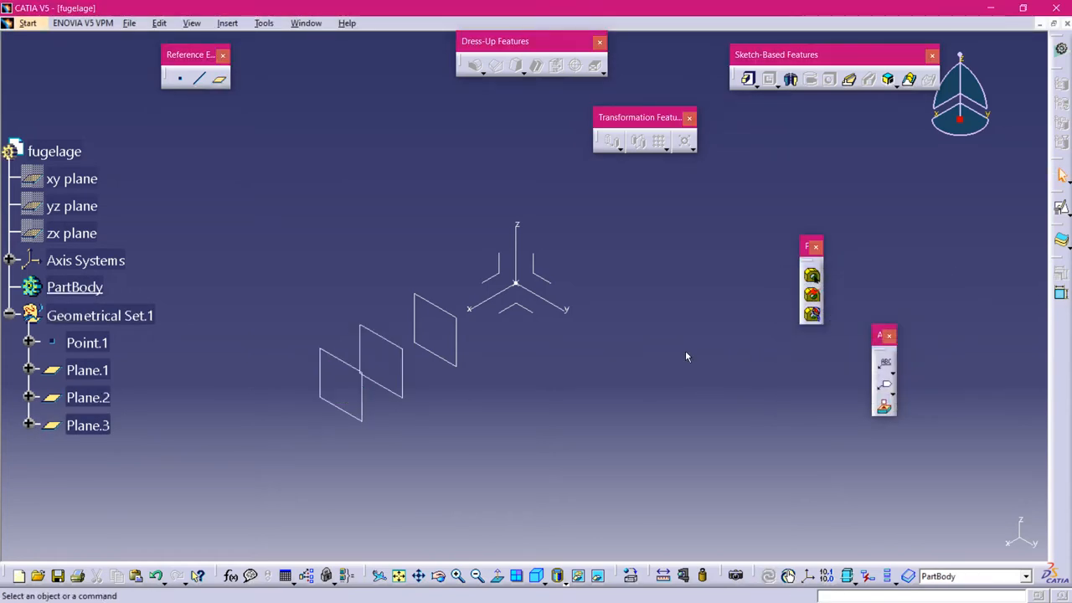
- Start a positioned sketch on Plane.3, using a projection point origin referenced to Point.1
left_click(363, 400)
left_click(789, 81)
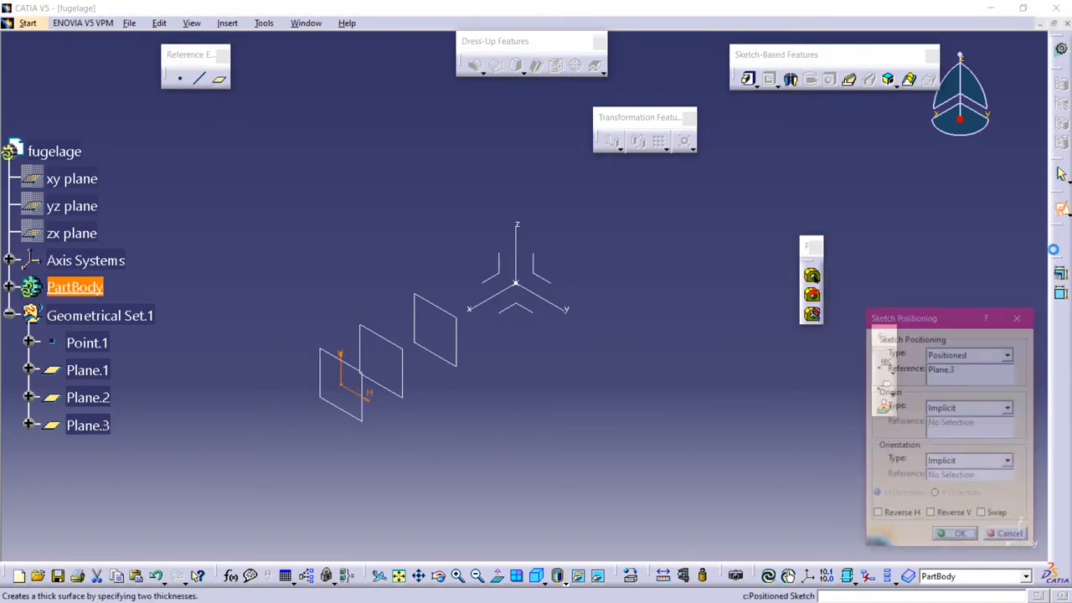
left_click(1010, 409)
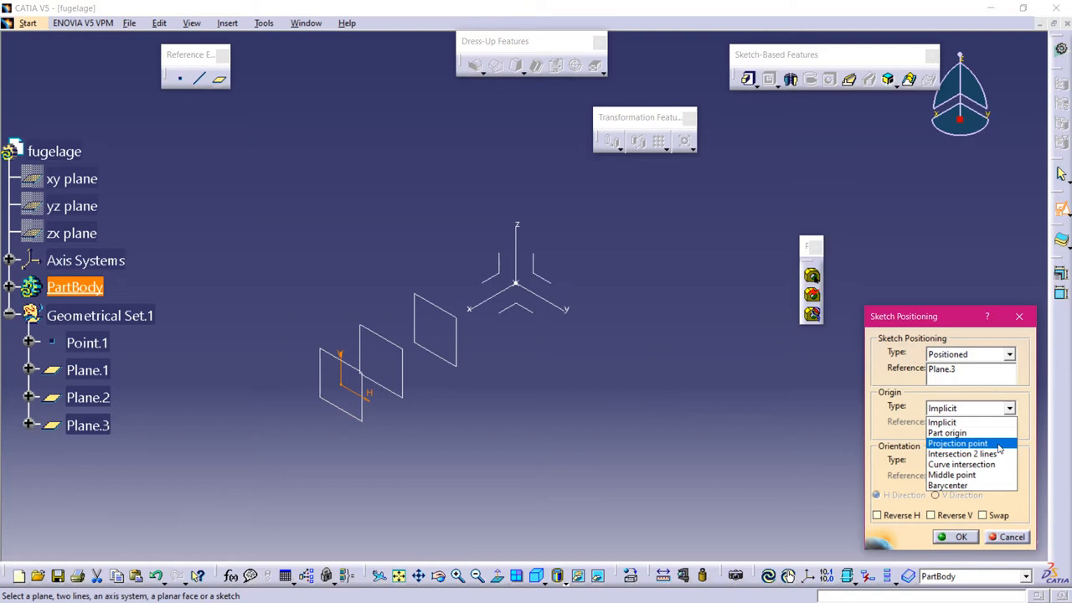
left_click(986, 446)
left_click(517, 286)
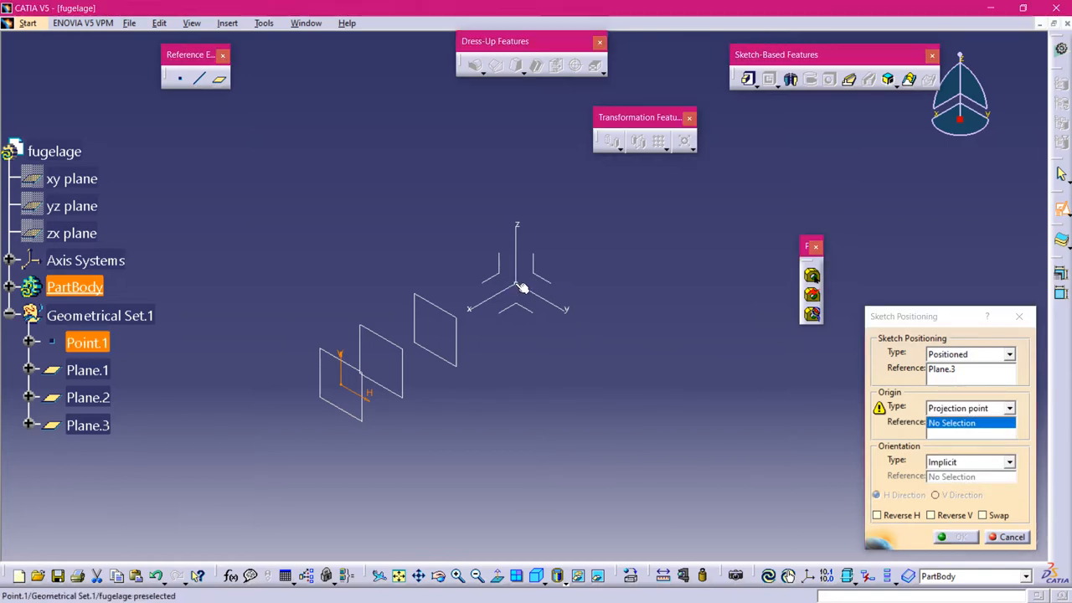
left_click(954, 537)
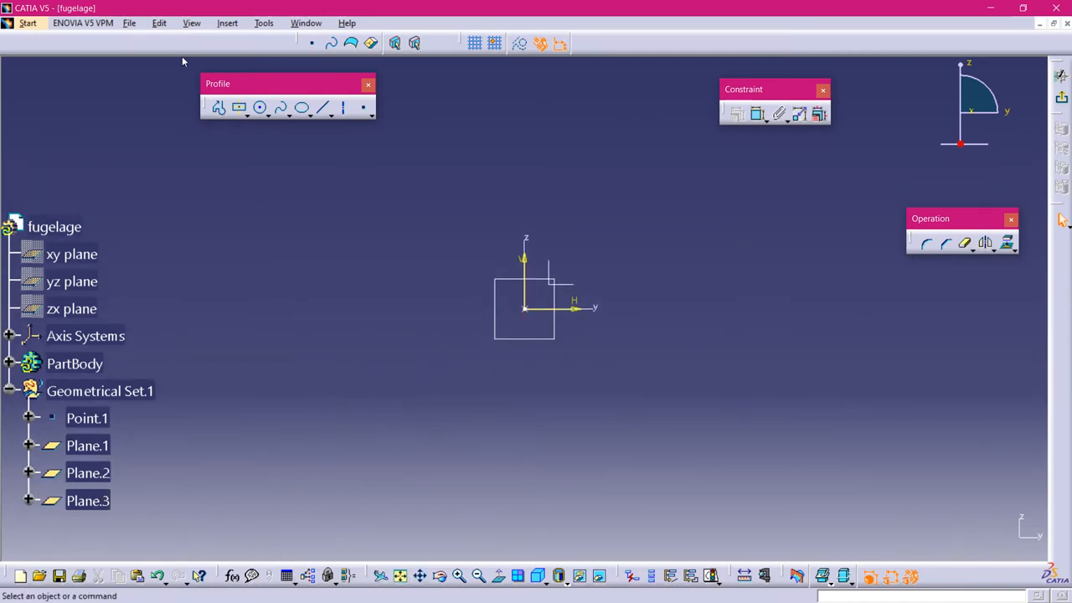
- Draw a circle centred on the sketch origin, set its diameter to 1 mm, and exit the sketch
left_click(259, 107)
left_click(525, 309)
left_click(598, 382)
left_click(756, 114)
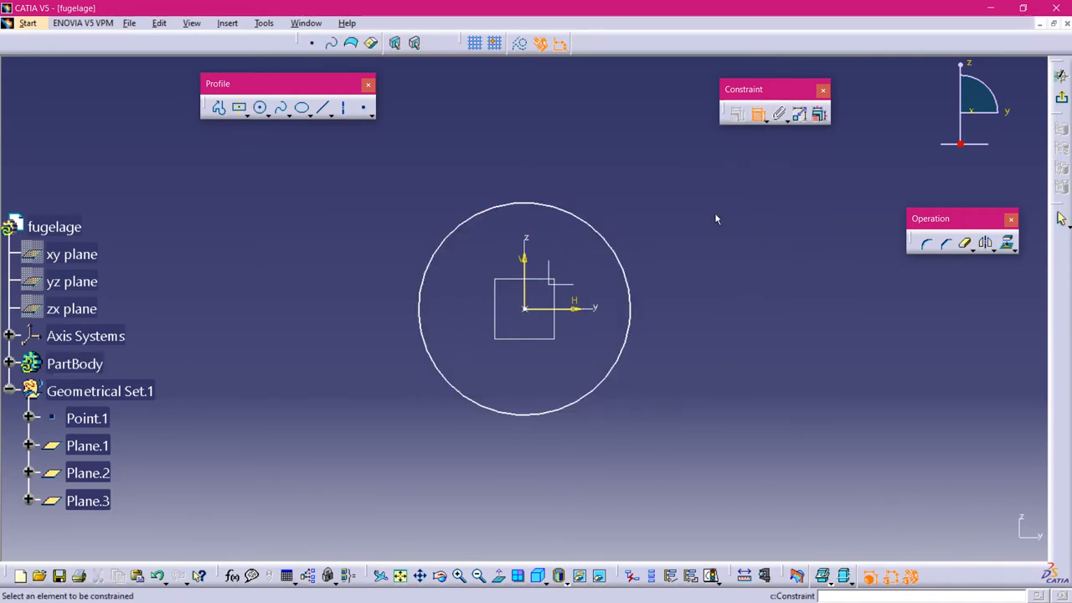
left_click(630, 325)
double_click(711, 332)
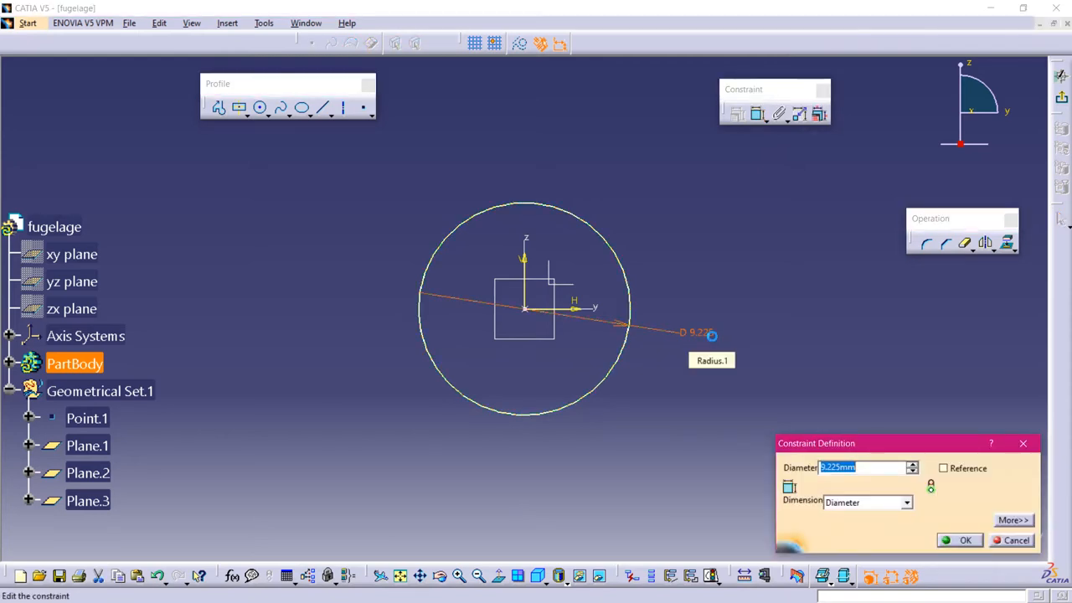
type("1")
key("Return")
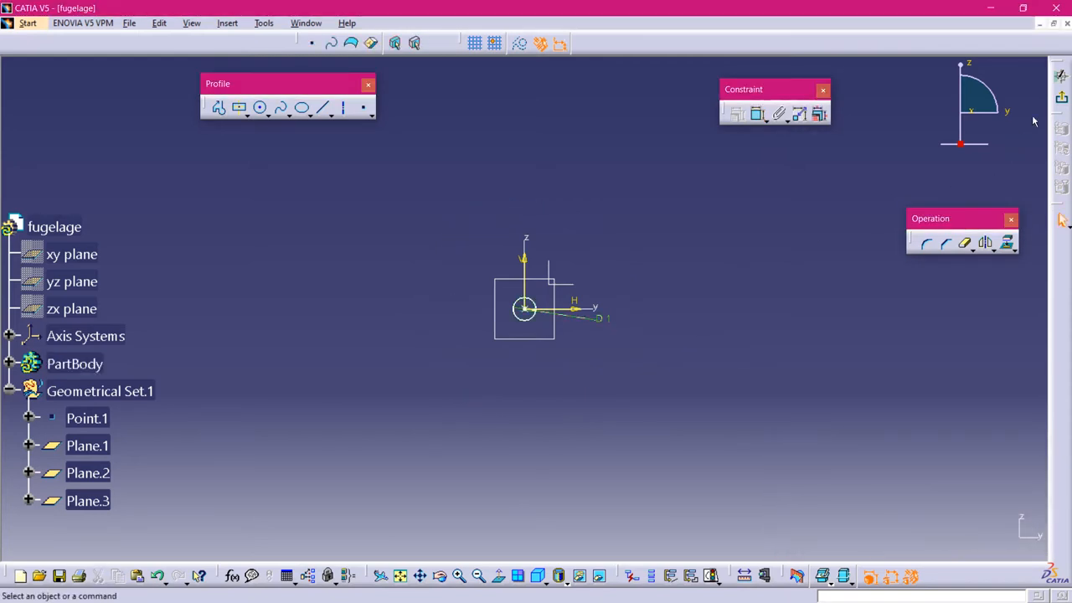
left_click(1061, 75)
- Switch to the finished fugelage.CATPart model and examine its nose section from several angles
middle_click_drag(679, 224, 645, 287)
scroll(603, 345, "up", 1)
mouse_move(563, 596)
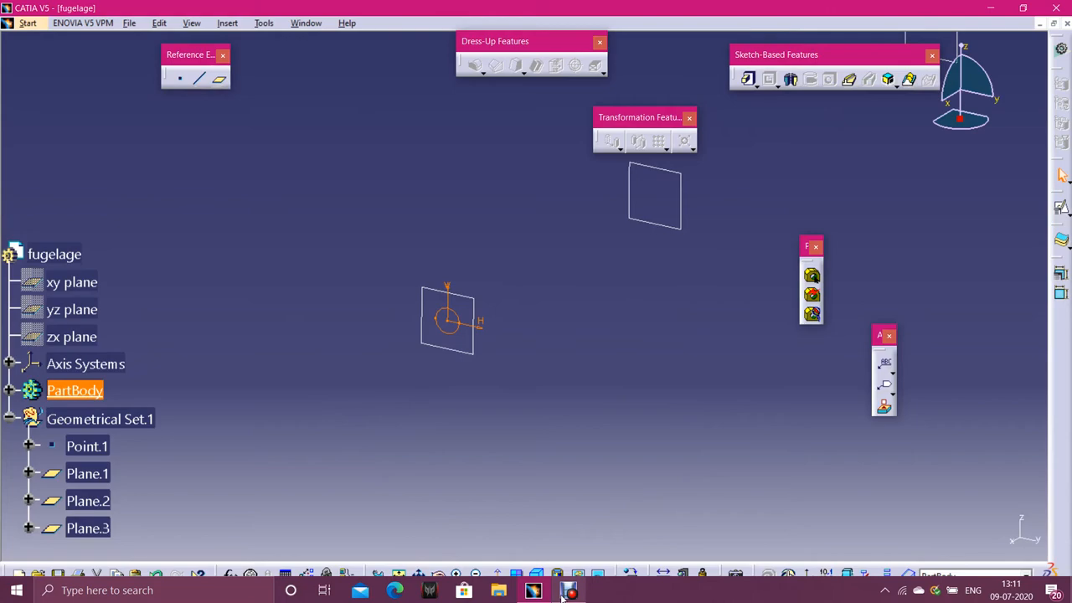
left_click(567, 590)
left_click(400, 569)
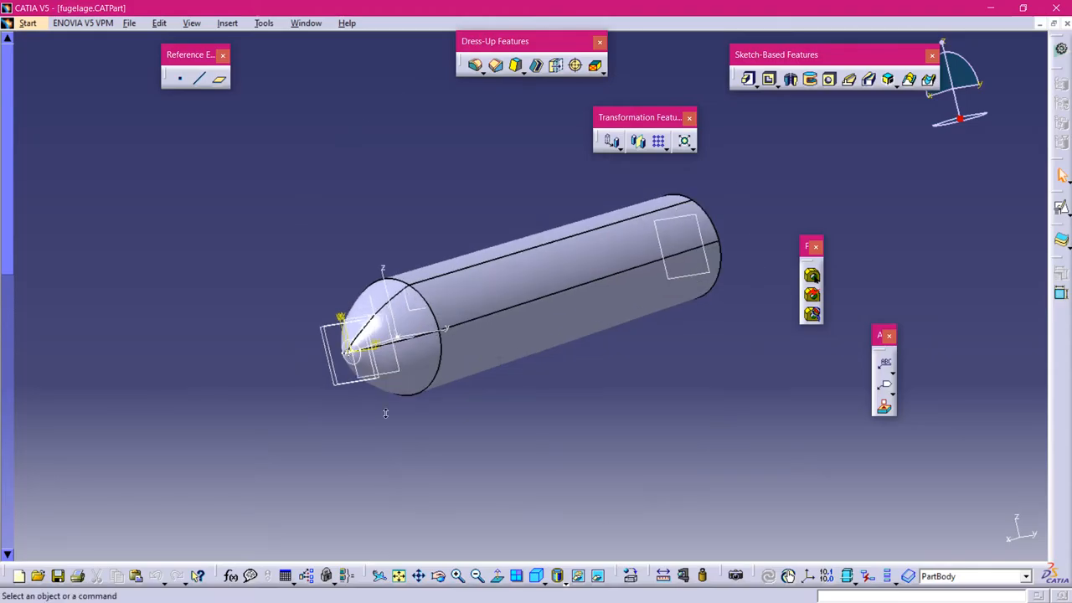
middle_click_drag(385, 412, 173, 366)
middle_click_drag(394, 268, 265, 327)
middle_click_drag(312, 269, 980, 232)
middle_click_drag(607, 368, 610, 299)
middle_click_drag(433, 177, 393, 247)
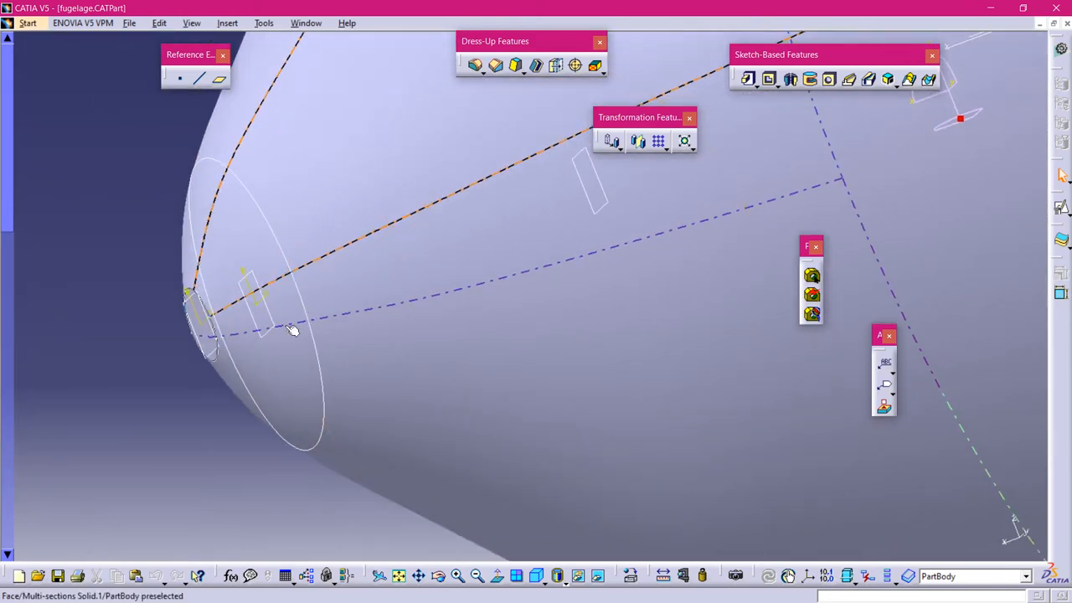
- Check the offset definitions of the two foremost reference planes at the nose
double_click(212, 352)
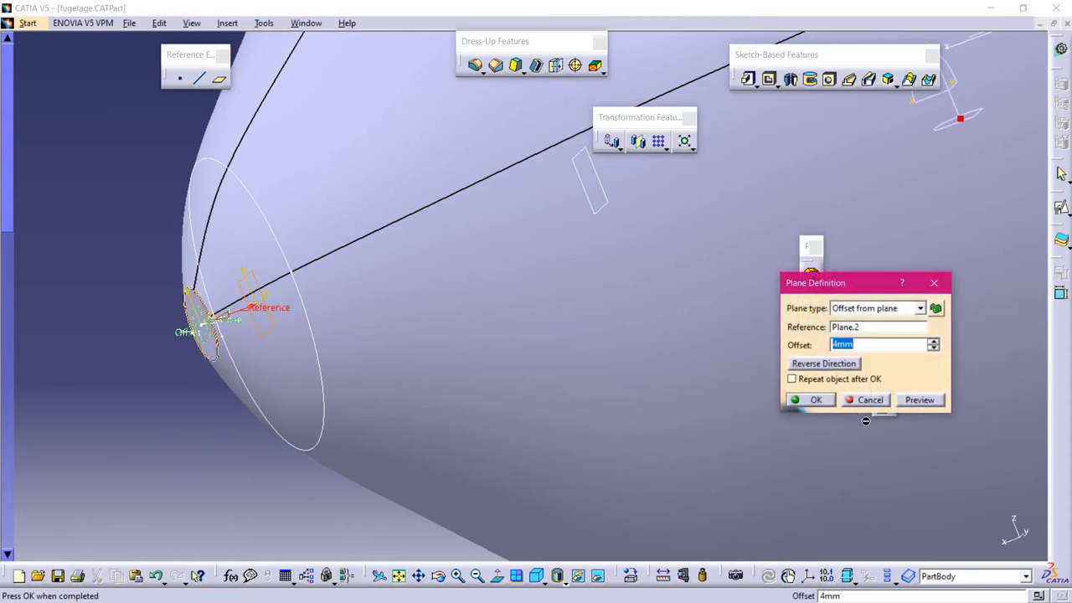
left_click(816, 400)
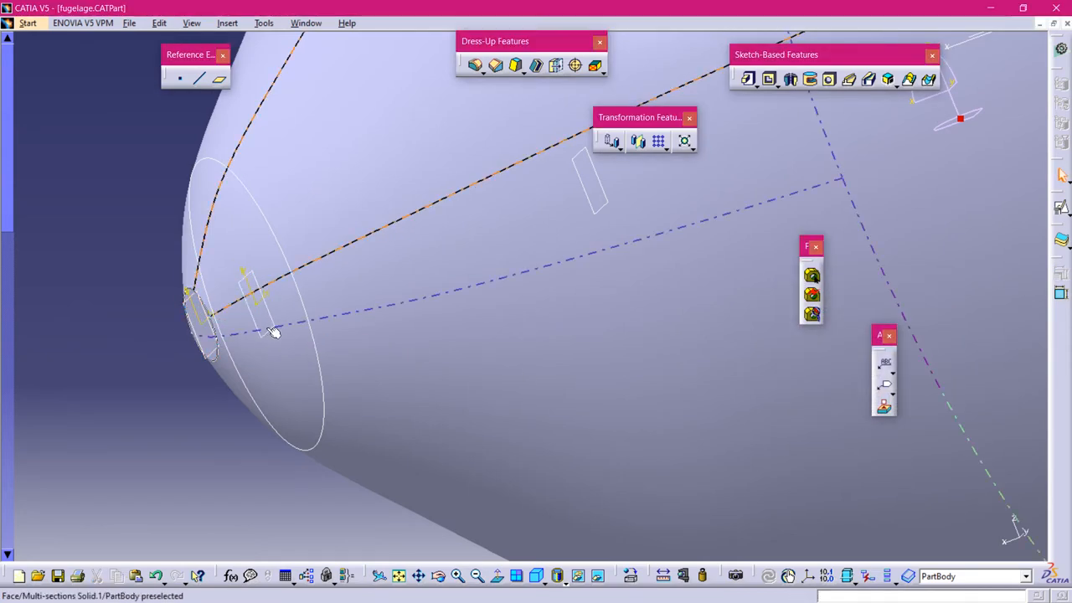
double_click(280, 335)
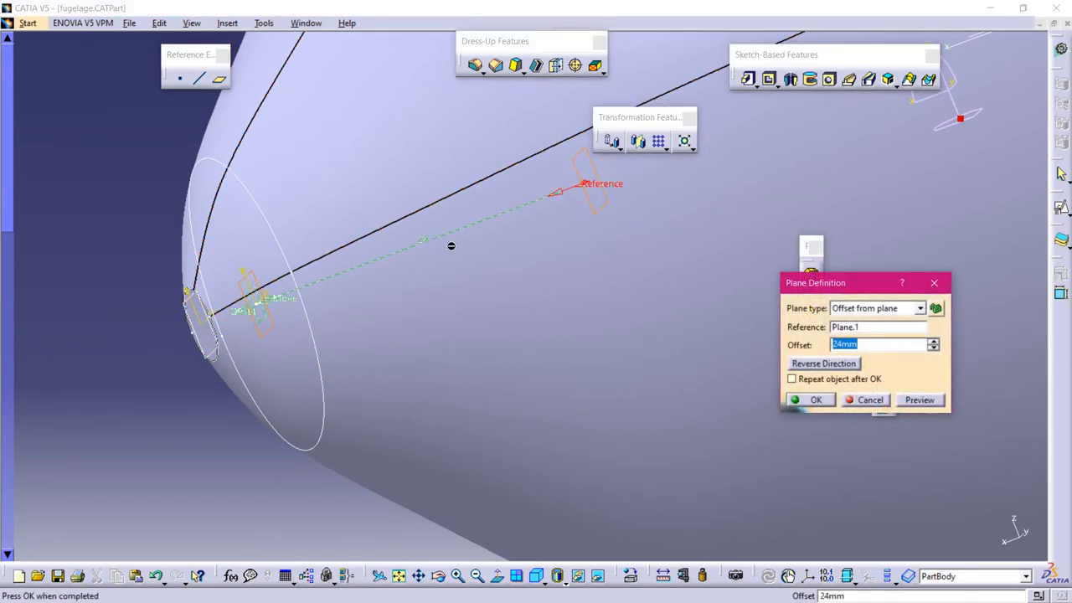
middle_click_drag(584, 243, 596, 323)
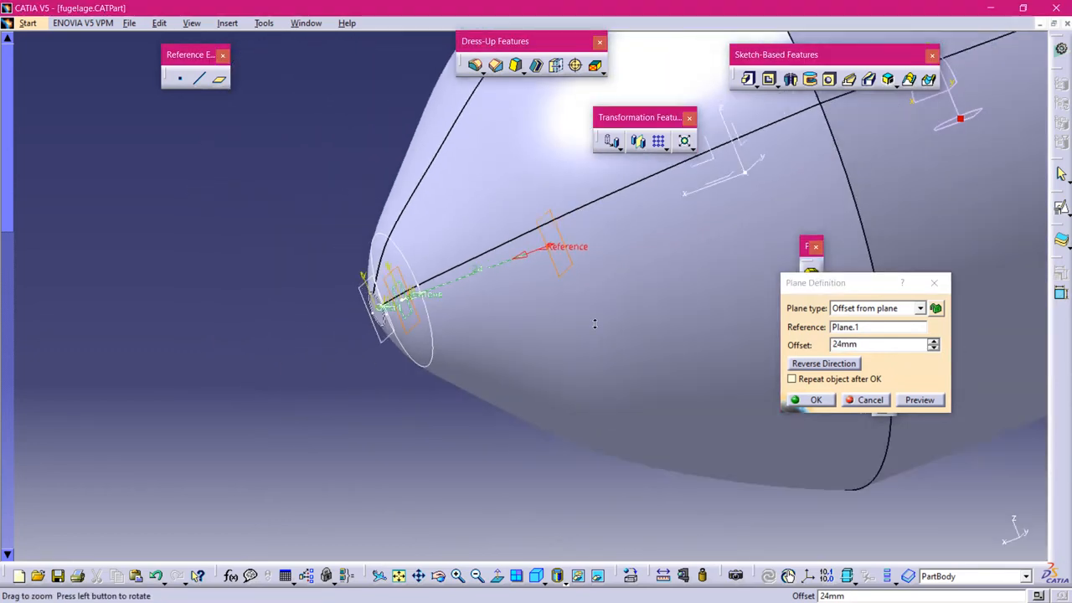
left_click(814, 400)
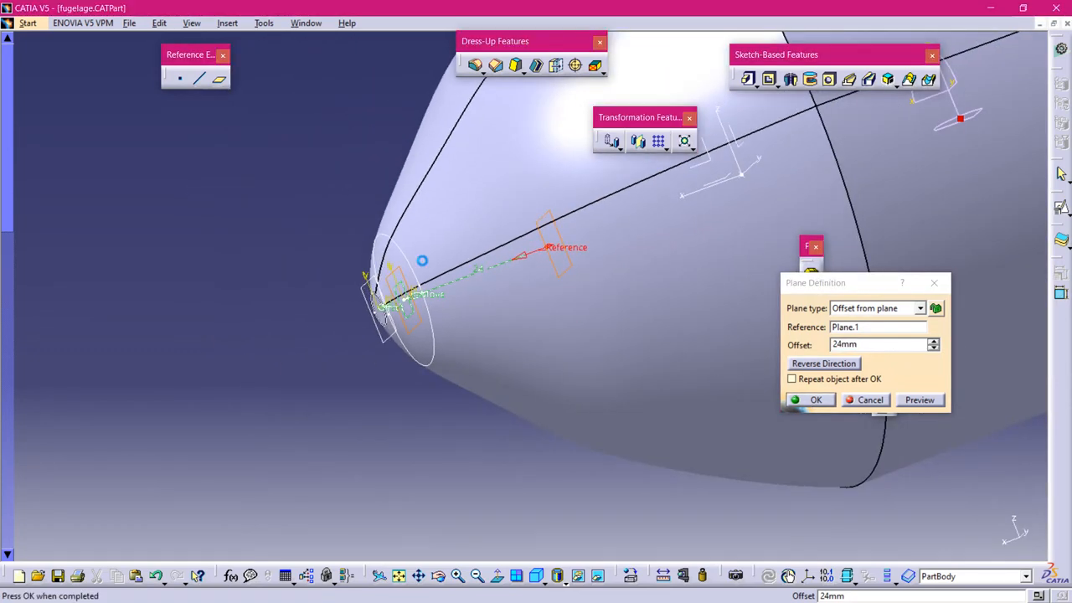
mouse_move(267, 175)
middle_mouse_down()
mouse_move(280, 119)
mouse_move(292, 299)
middle_mouse_up()
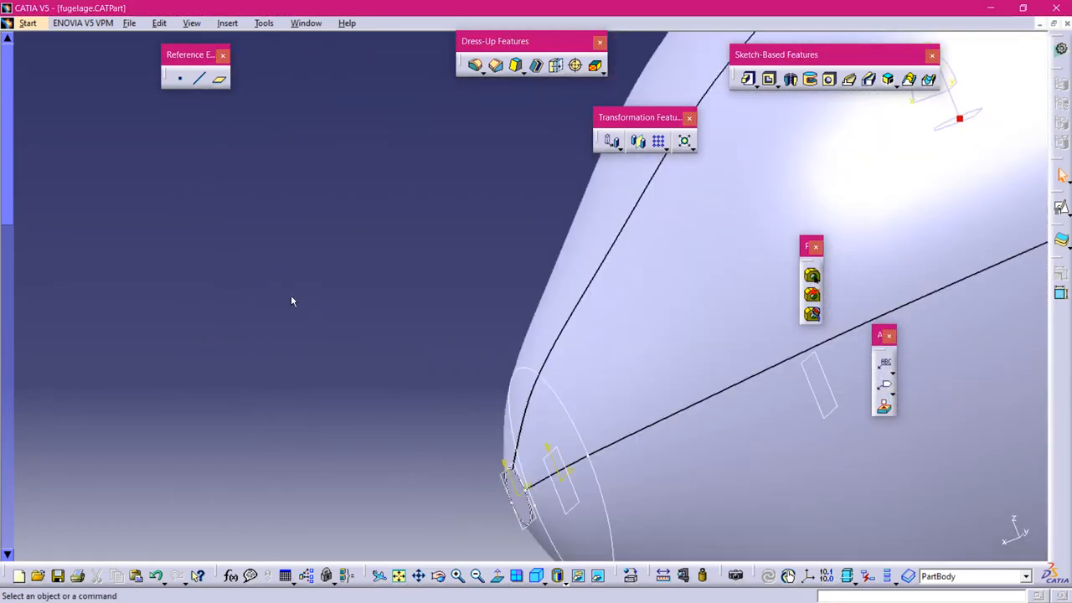
- Inspect the circle sketches of the two foremost nose sections for their diameters
double_click(534, 519)
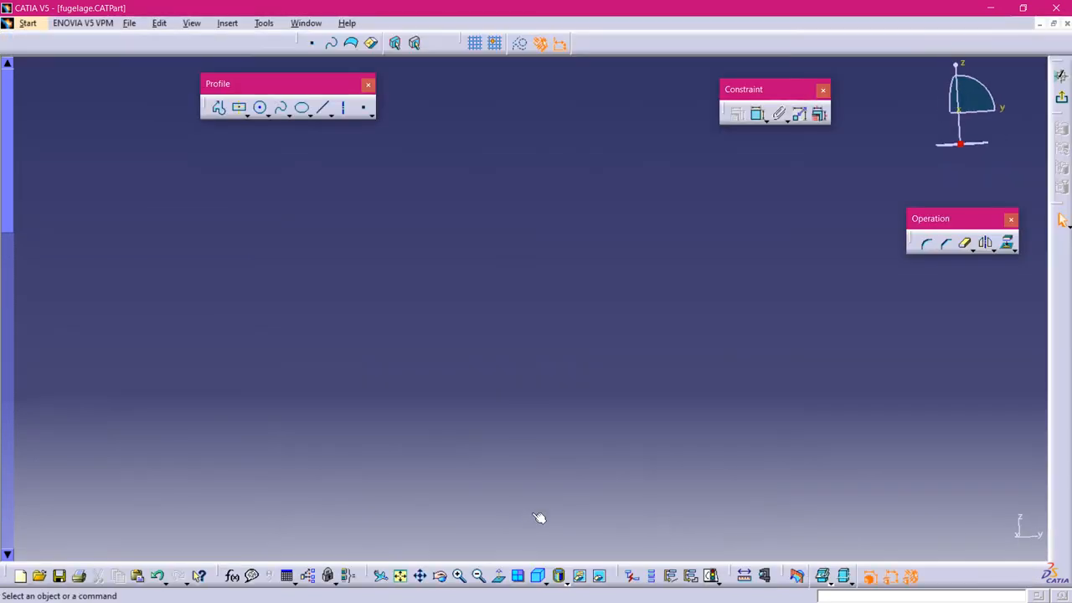
middle_click_drag(448, 331, 485, 525)
mouse_move(327, 315)
middle_mouse_down()
mouse_move(585, 318)
mouse_move(613, 157)
middle_mouse_up()
left_click(1062, 98)
double_click(618, 268)
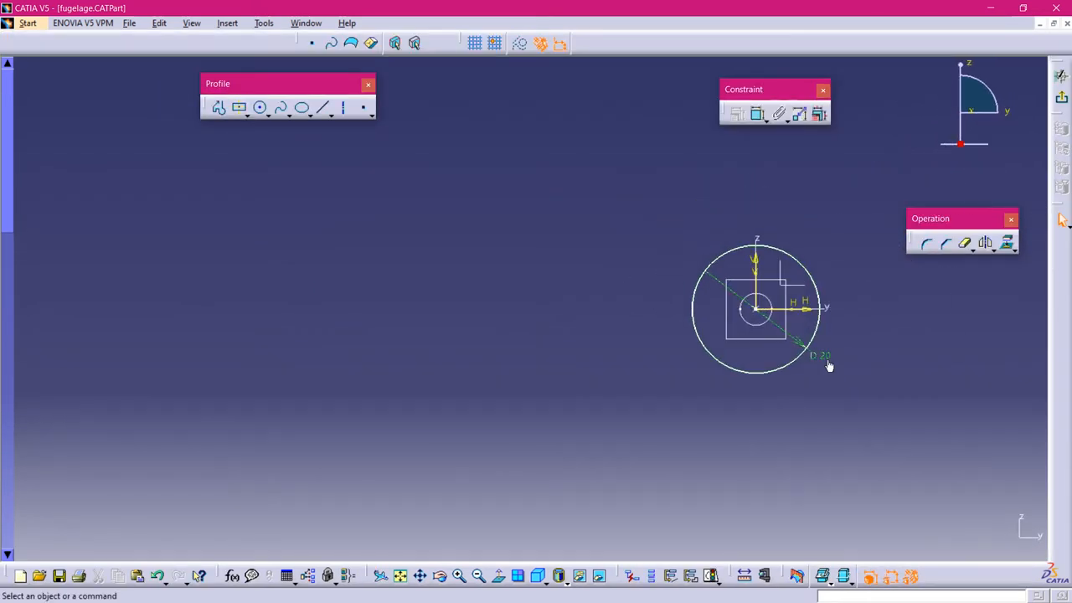
left_click(1062, 98)
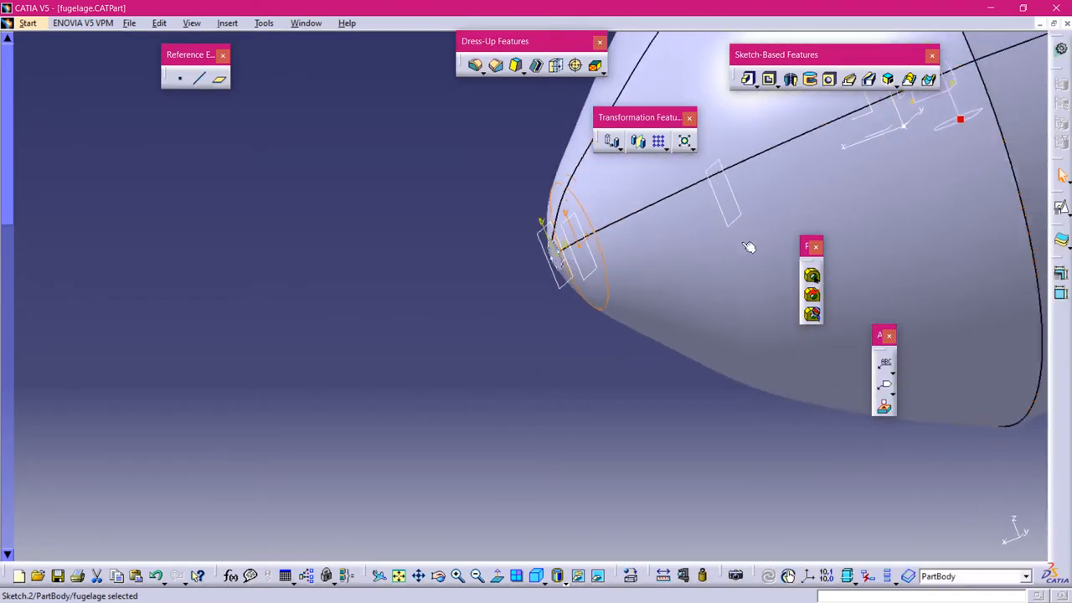
- Unhide the two larger section circle sketches from the hidden space and return to the visible space
middle_click_drag(748, 247, 515, 412)
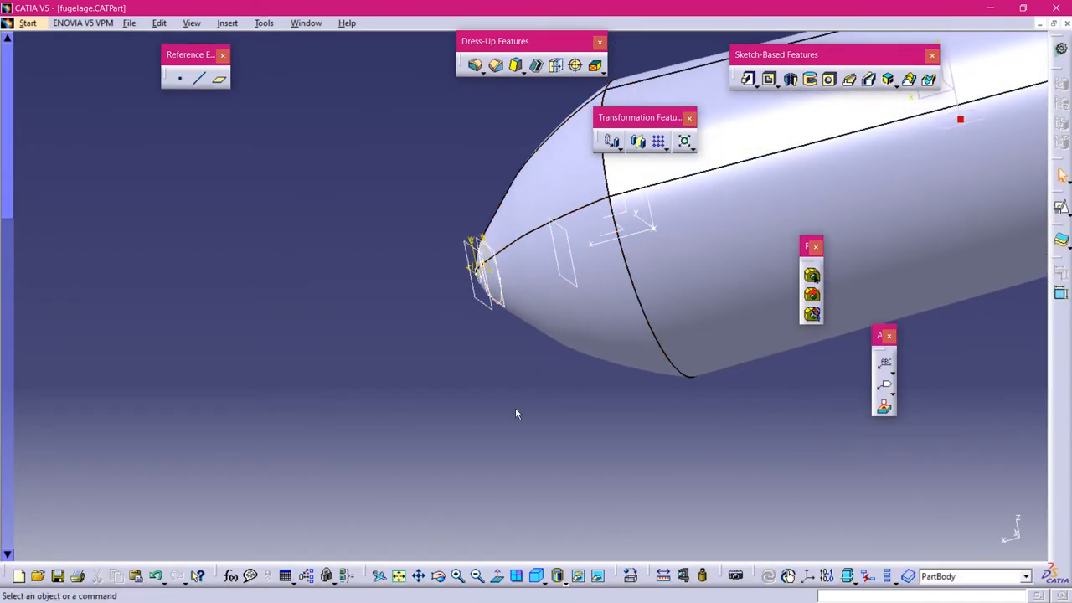
left_click(556, 574)
left_click(604, 345)
left_click(658, 338, "ctrl")
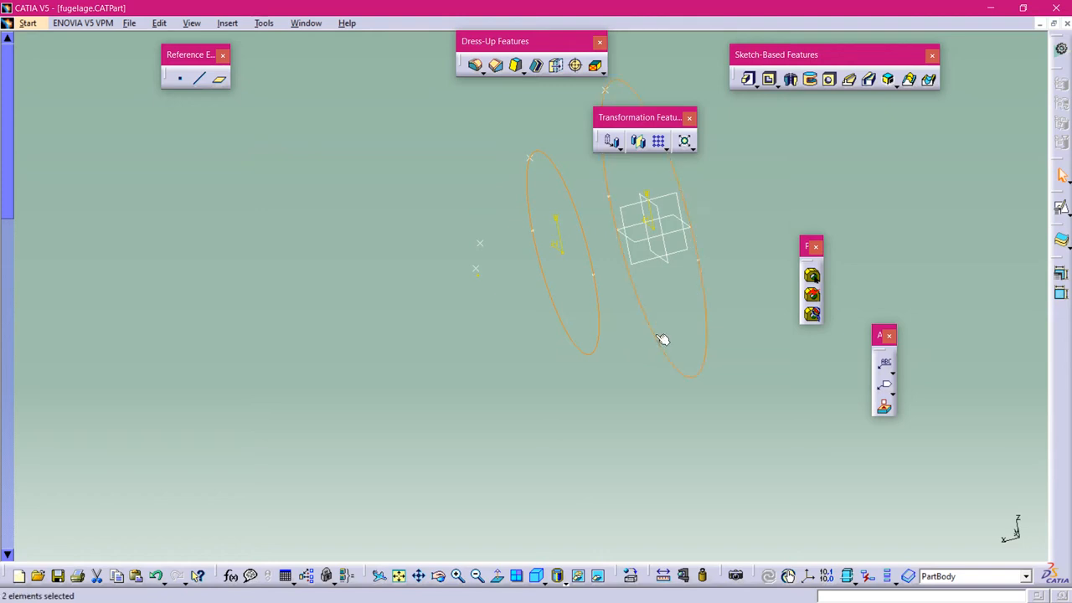
right_click(658, 338)
left_click(695, 91)
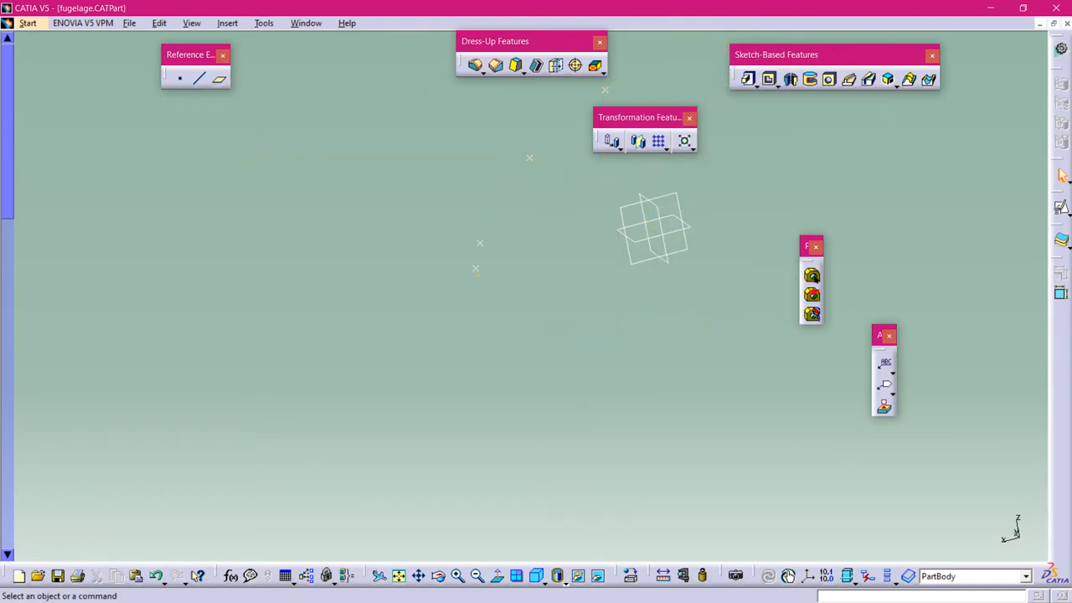
mouse_move(603, 598)
left_click(602, 576)
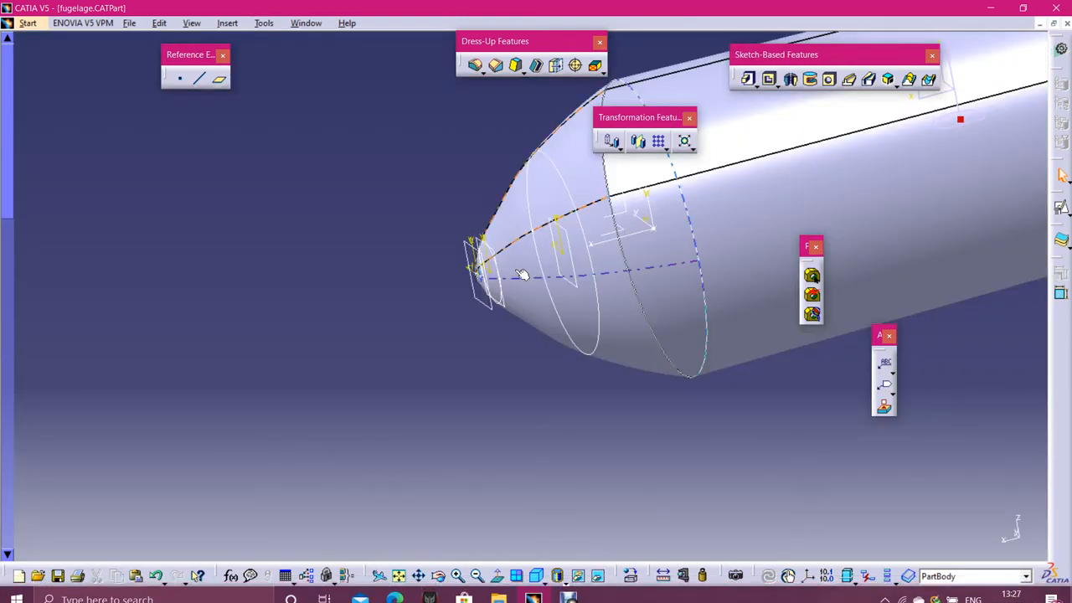
- Inspect the diameters of the two larger section circles in their sketches
double_click(606, 333)
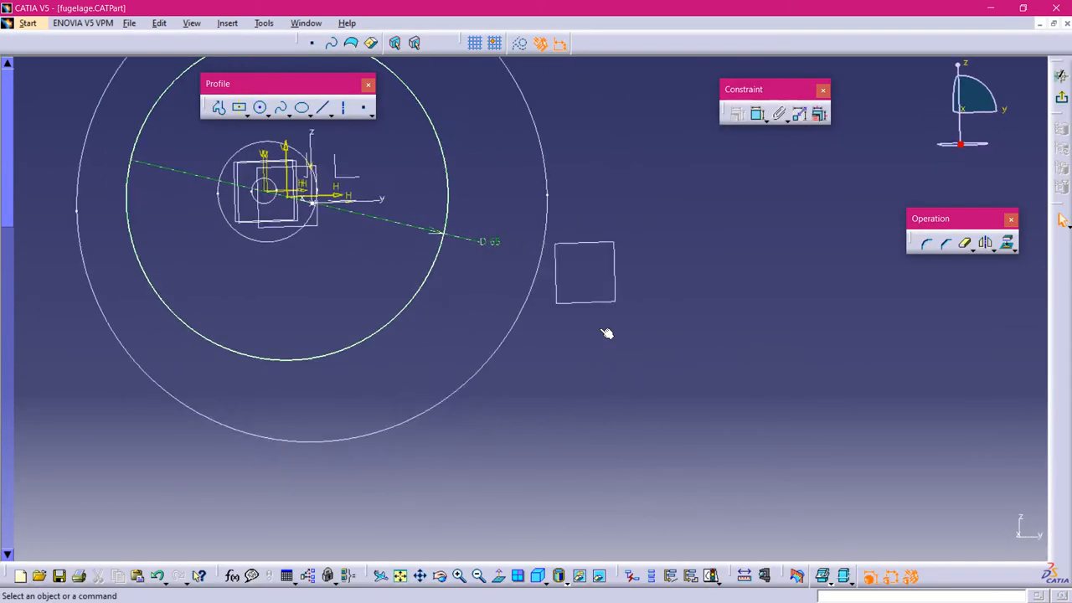
left_click(1060, 76)
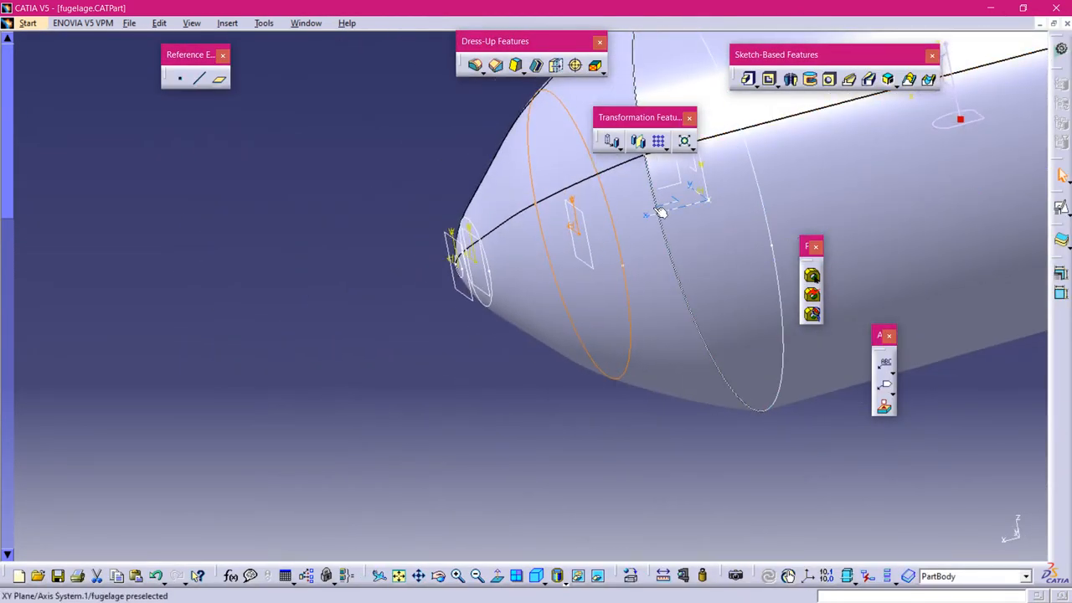
middle_click_drag(682, 275, 778, 372)
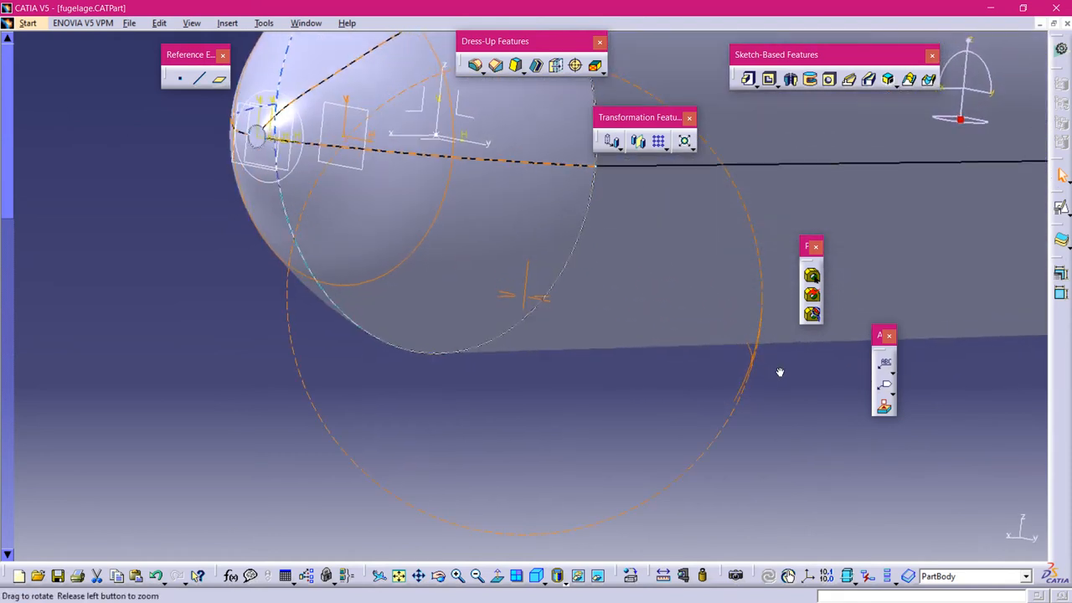
double_click(597, 203)
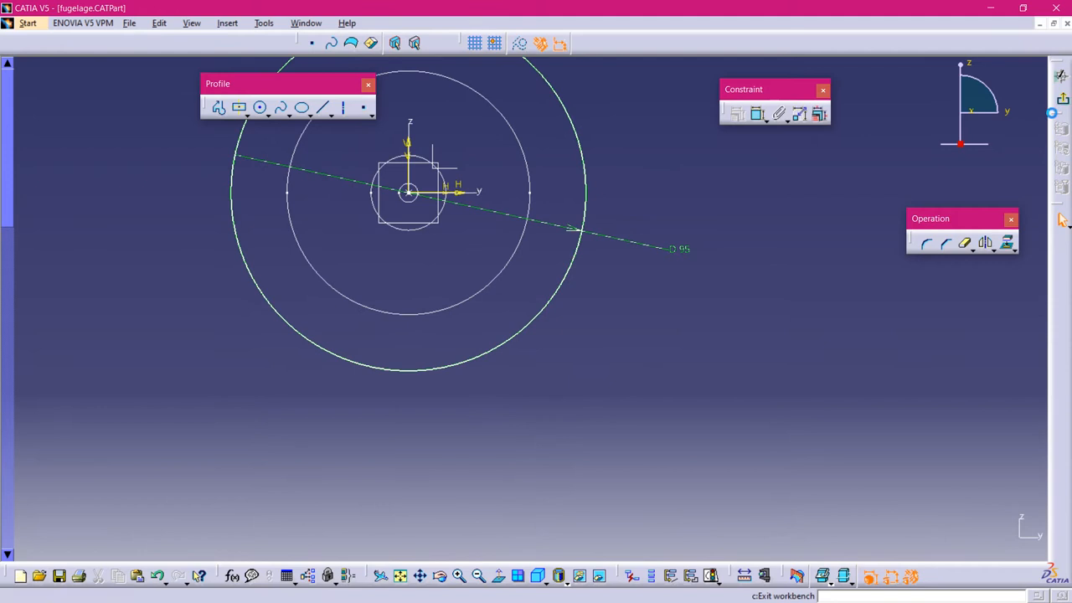
- Leave the section sketch and check the offset definition of the reference plane at the fuselage's rear end
left_click(1061, 92)
middle_click_drag(594, 210, 509, 251)
double_click(854, 245)
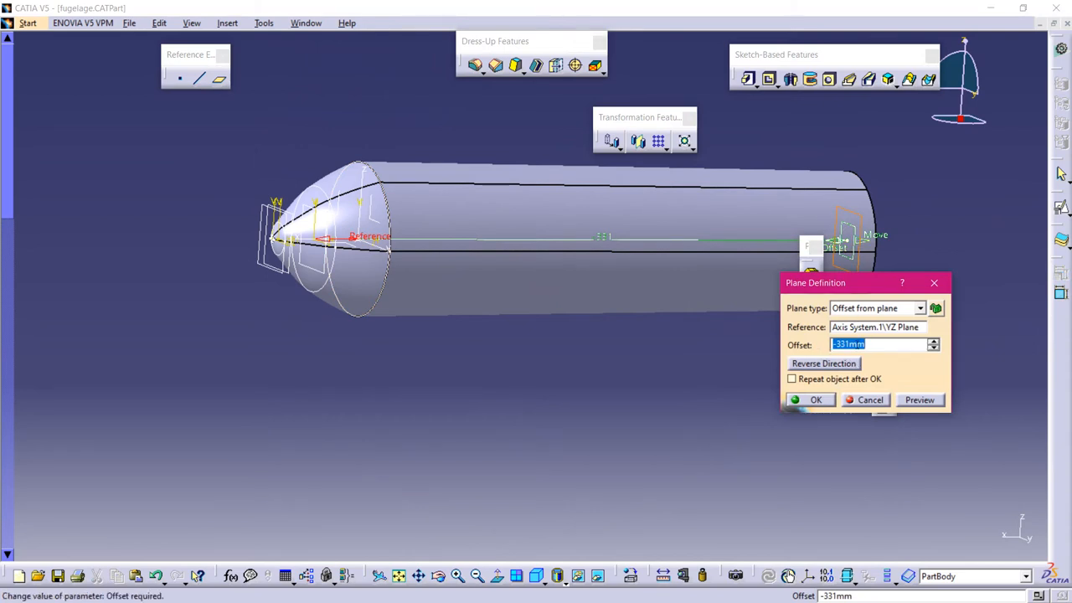
left_click(816, 400)
- Unhide the rear-end circle sketch from the hidden space and return to the visible space
middle_click_drag(874, 228, 496, 546)
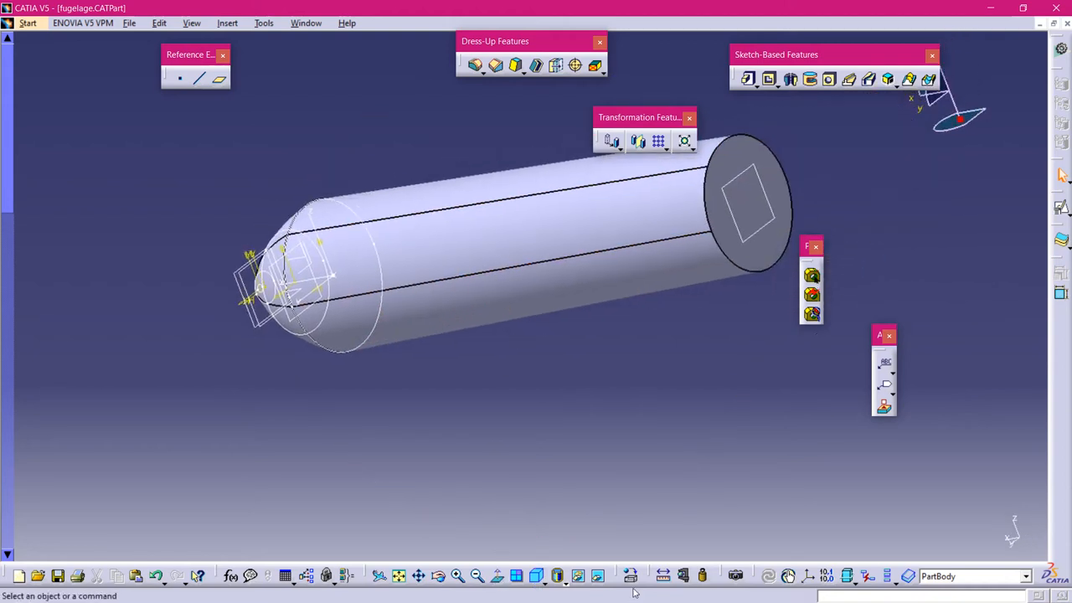
left_click(597, 576)
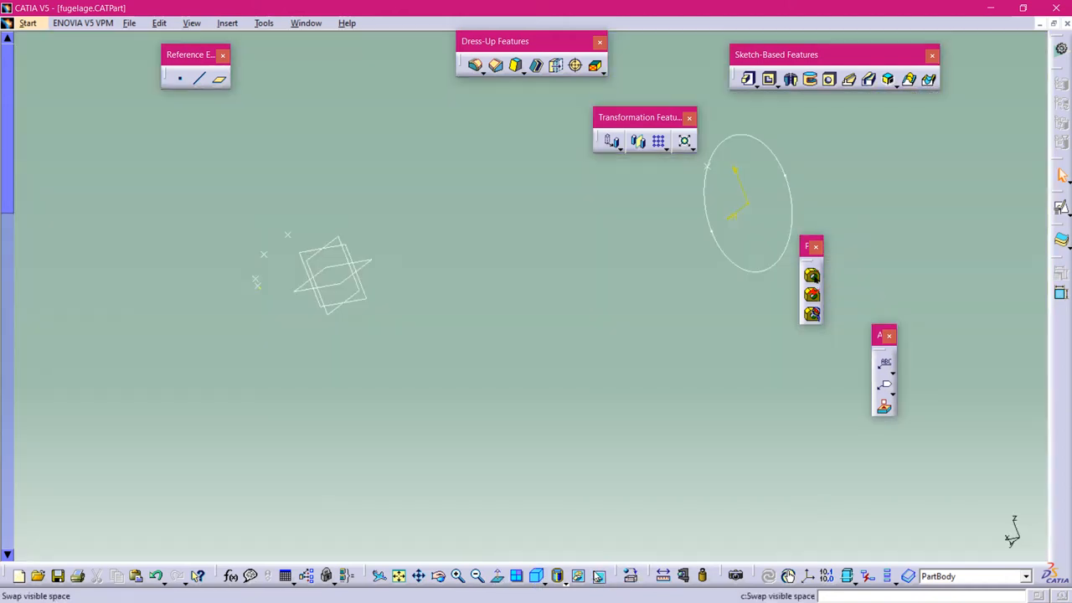
right_click(762, 277)
left_click(791, 315)
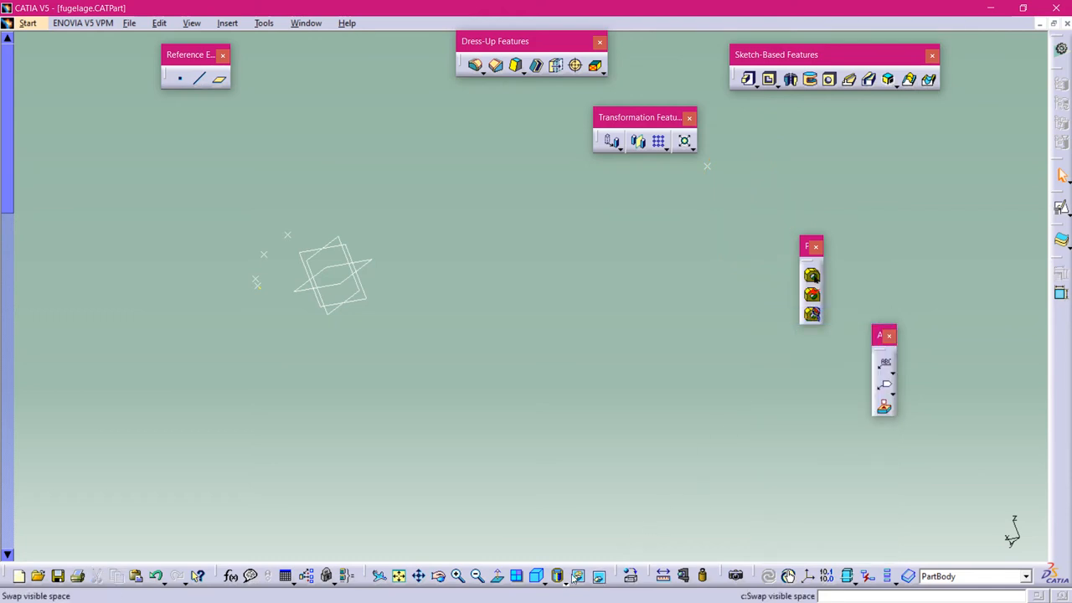
left_click(597, 576)
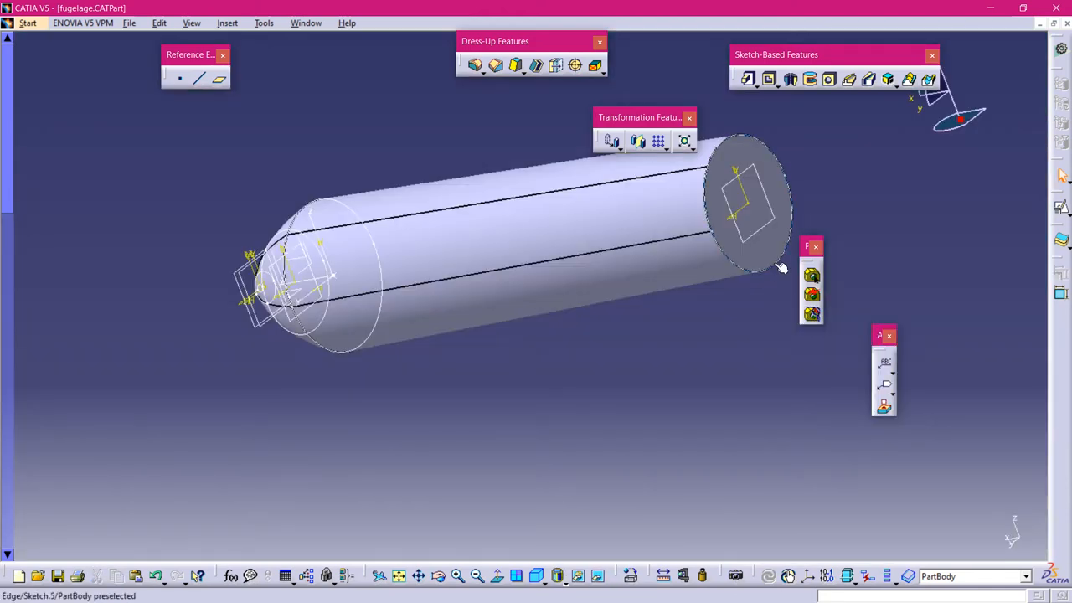
- Inspect the circle's diameter in the rear-end section sketch and exit the sketch
double_click(781, 268)
left_click(401, 576)
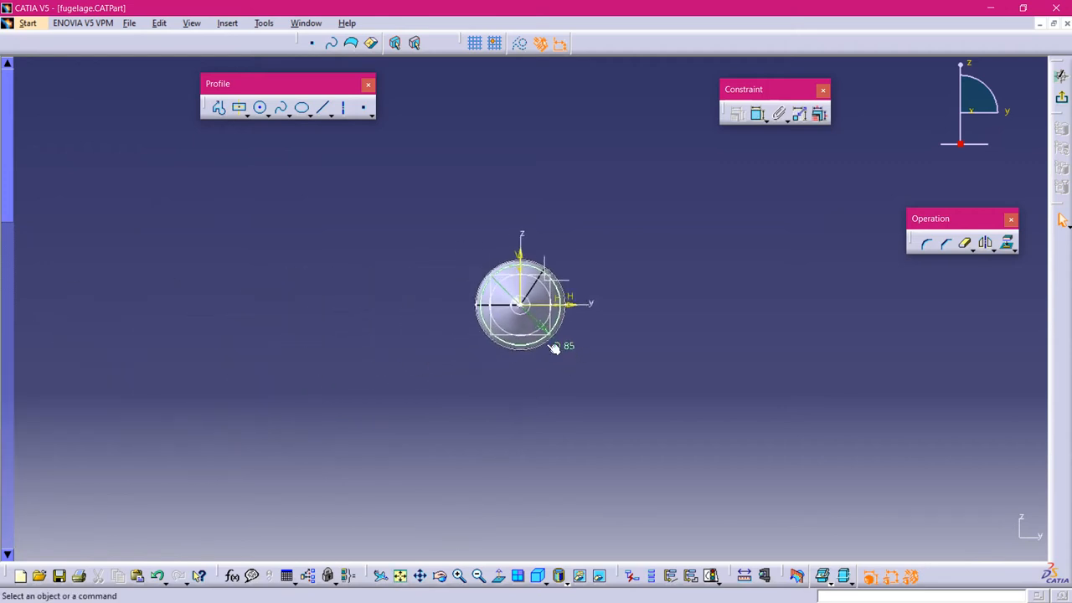
left_click(560, 43)
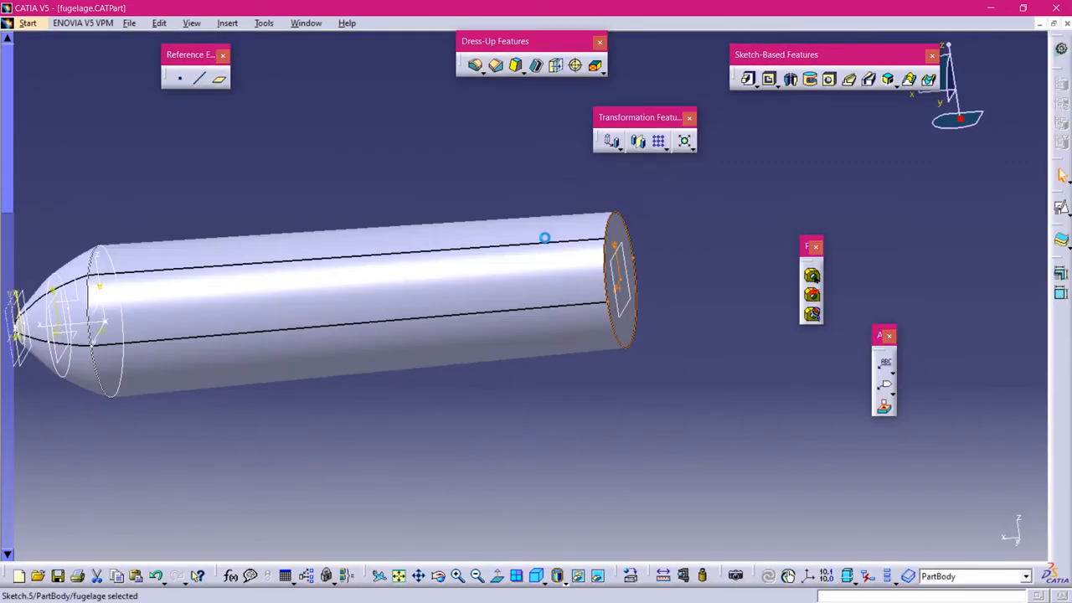
- Create a reference plane offset -271 mm from the fuselage's rear end plane (Plane.4), behind the body
middle_click_drag(673, 367, 468, 260)
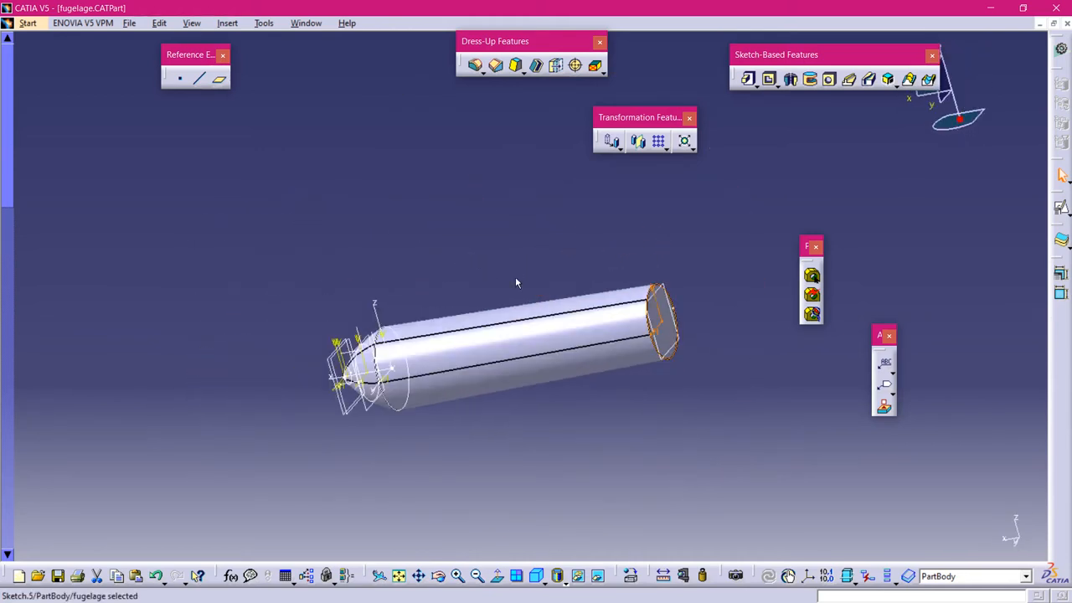
middle_click_drag(648, 256, 600, 334)
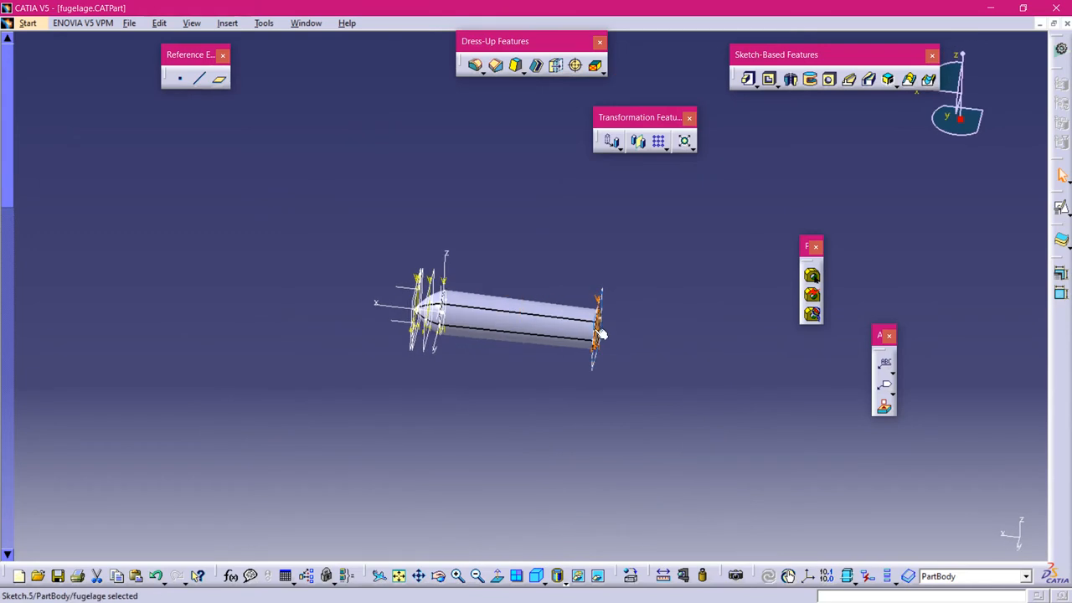
middle_click_drag(667, 369, 427, 243)
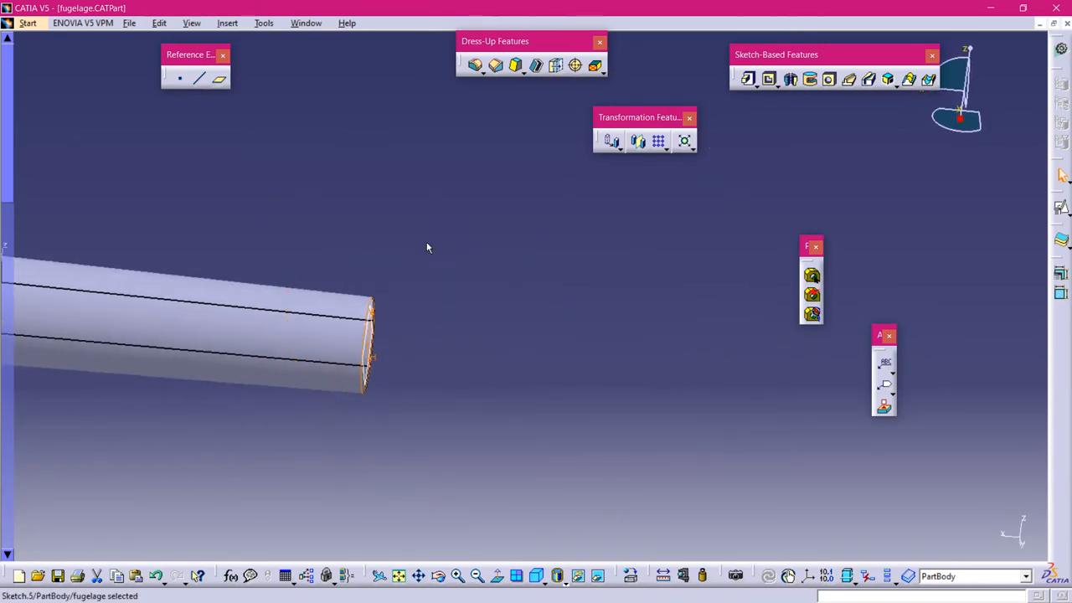
middle_click_drag(600, 356, 469, 308)
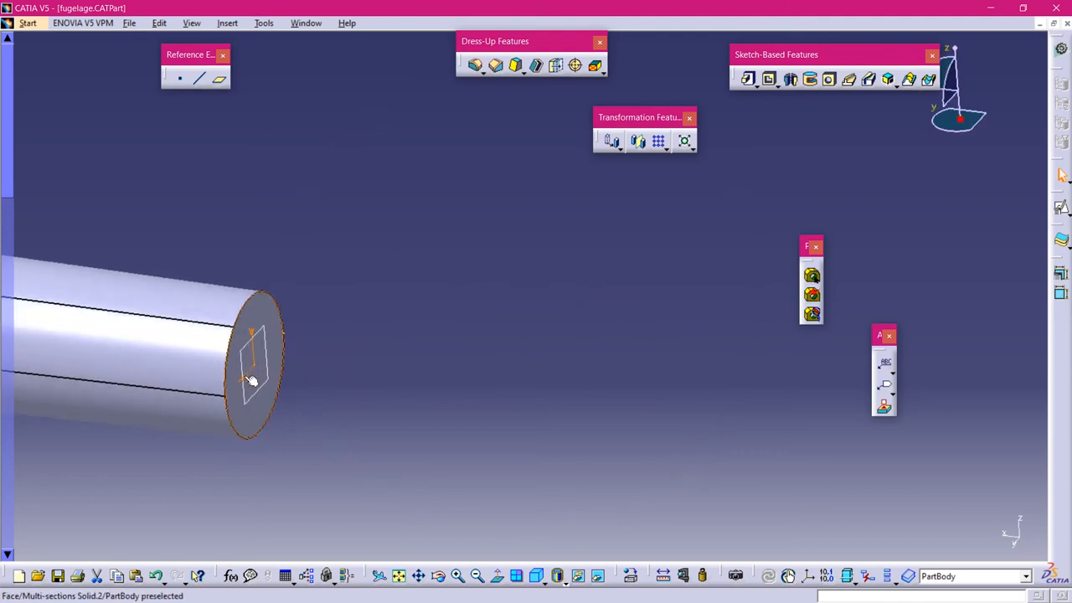
left_click(220, 79)
middle_click_drag(448, 233, 544, 365)
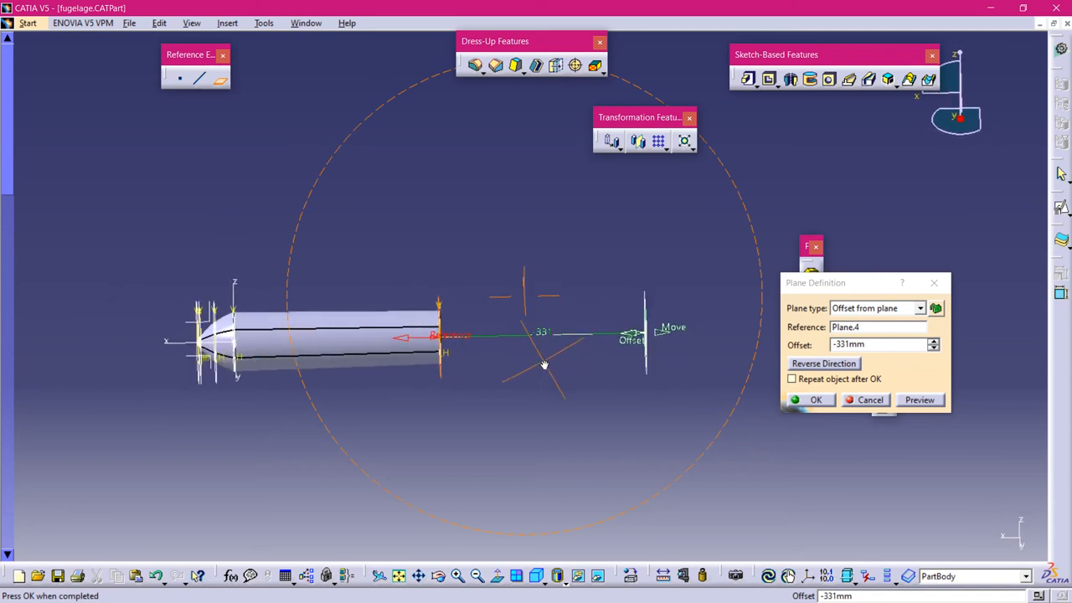
left_click(934, 346)
left_click_drag(934, 343, 936, 349)
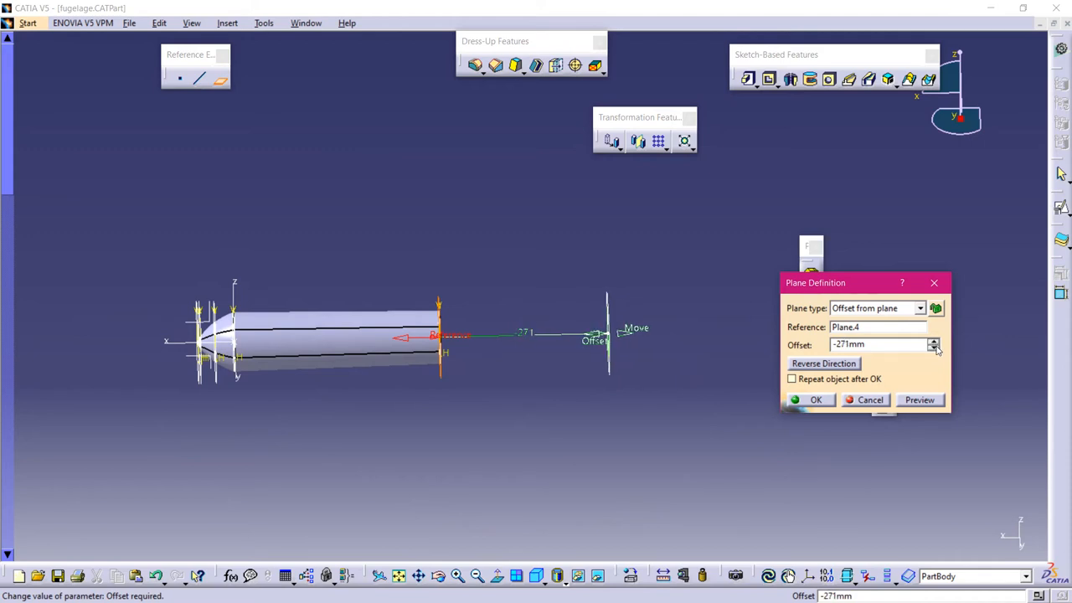
left_click(816, 400)
- Start a positioned sketch on the new tail plane with its origin set to the projection of Point.1
middle_click_drag(486, 413, 412, 376)
left_click(478, 406)
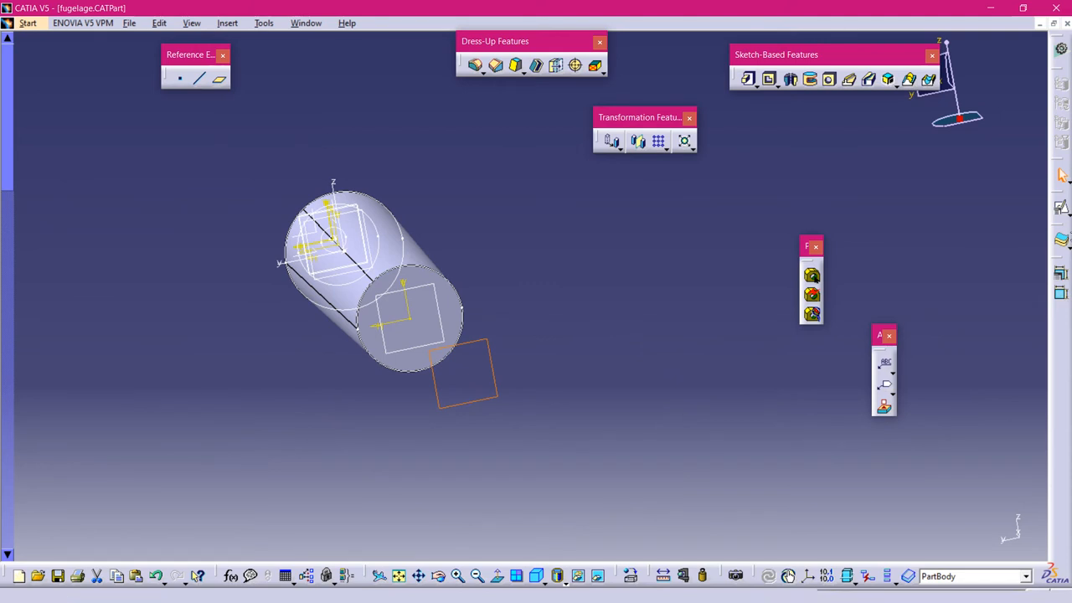
left_click(1062, 211)
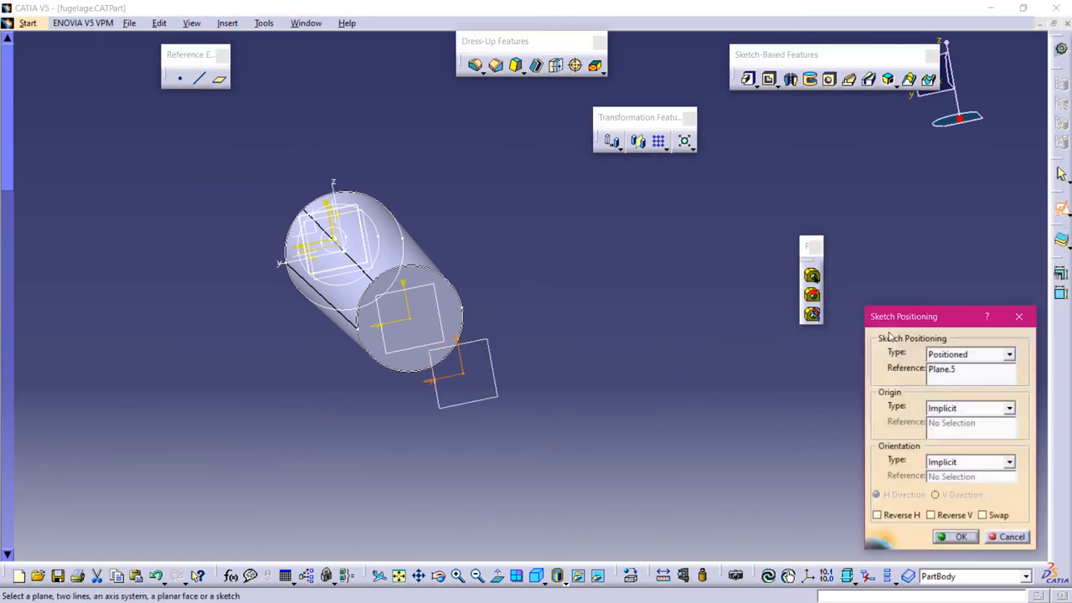
left_click(1010, 408)
left_click(962, 444)
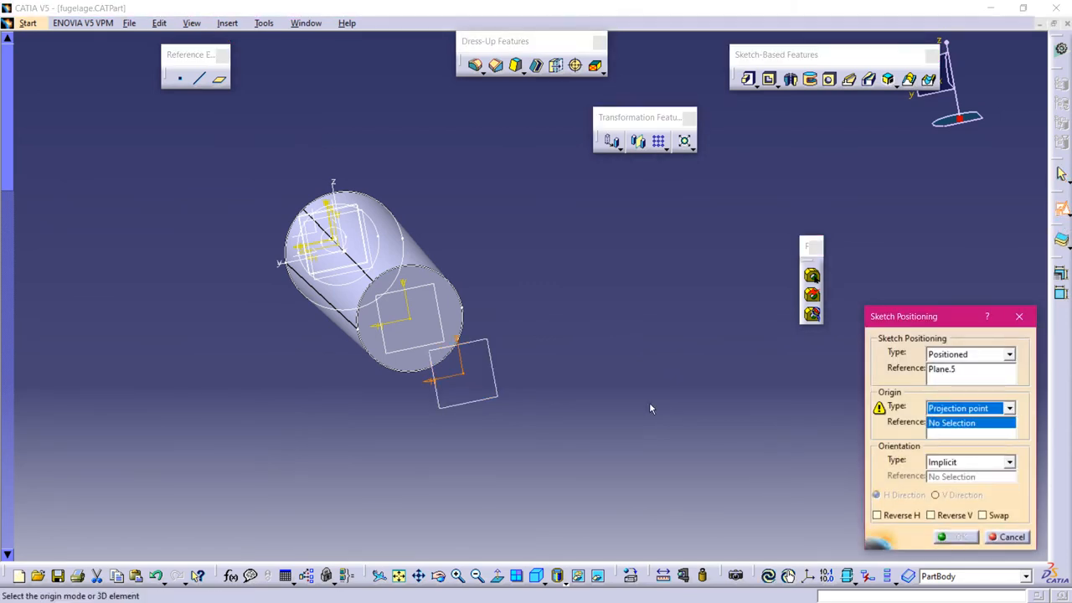
left_click(333, 241)
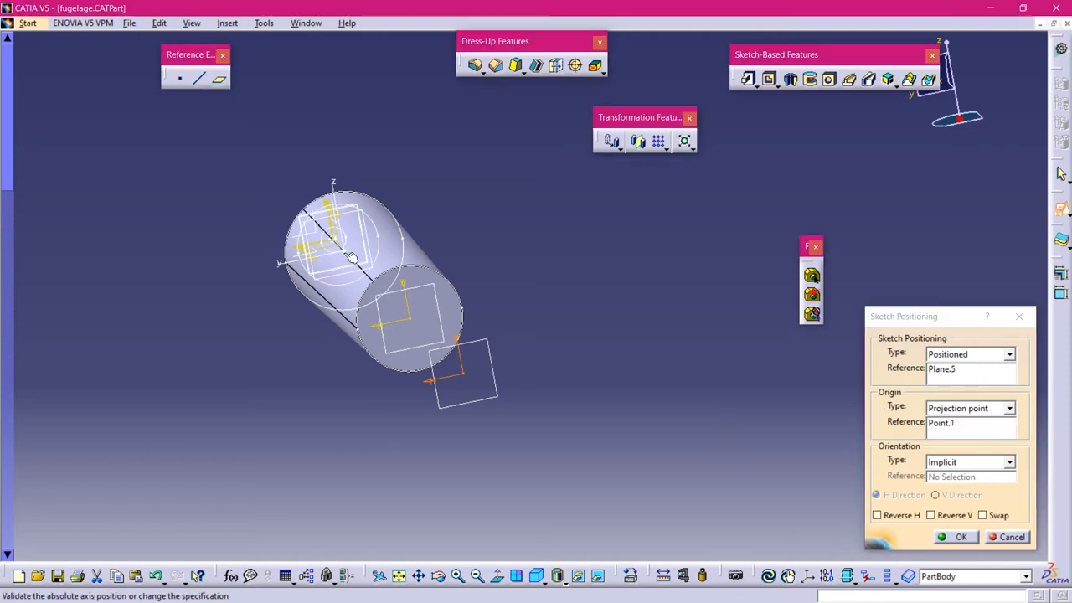
left_click(961, 536)
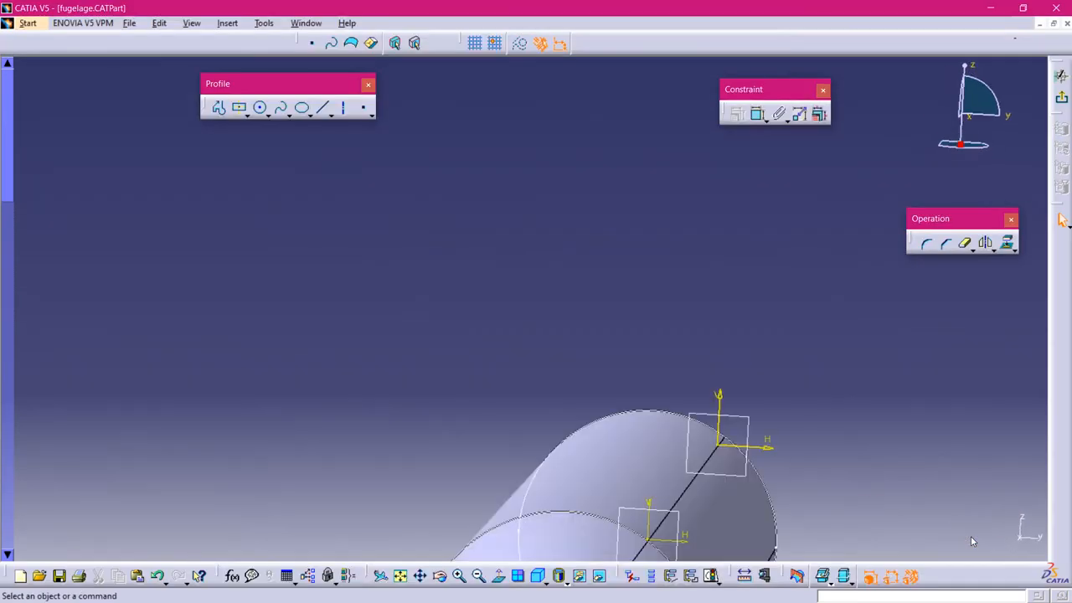
- Look normal to the tail sketch plane and draw a circle about 8 mm in diameter centred on the sketch origin
mouse_move(672, 448)
middle_mouse_down()
mouse_move(670, 358)
mouse_move(509, 376)
mouse_move(527, 443)
middle_mouse_up()
left_click(498, 576)
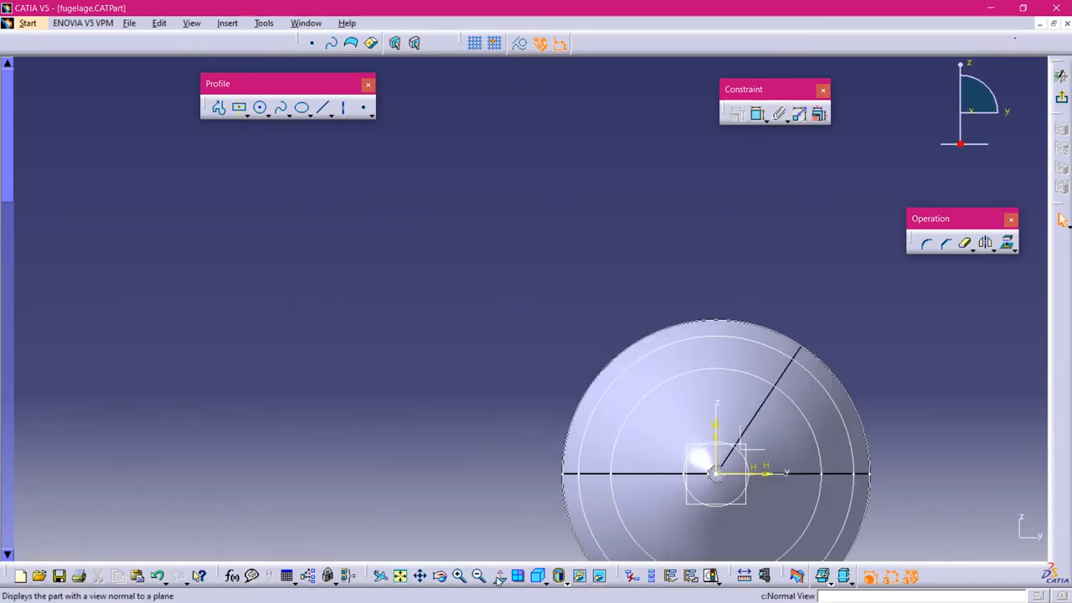
left_click(499, 576)
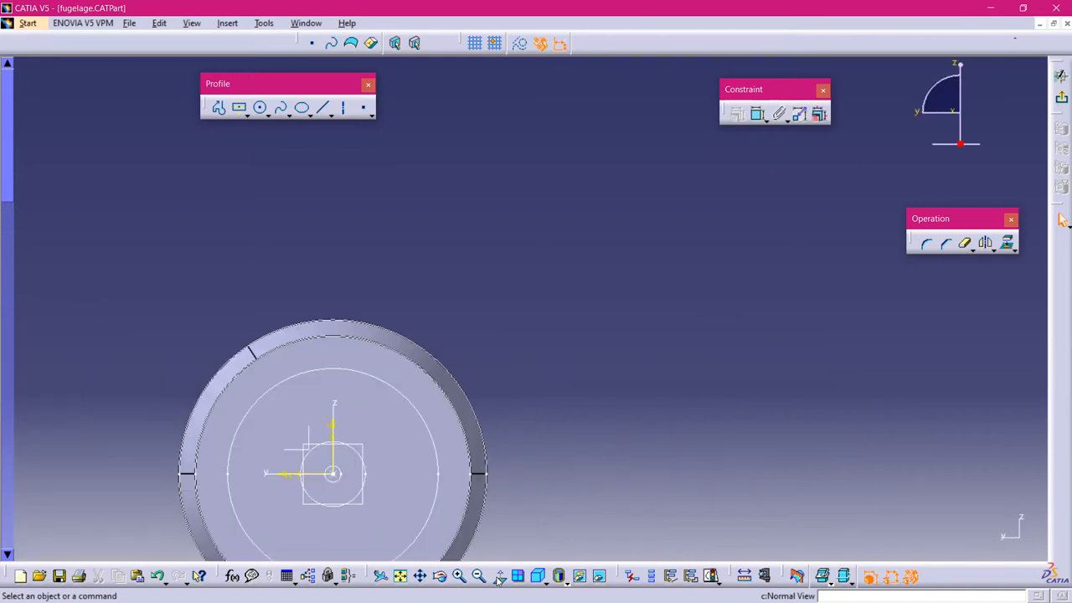
middle_click_drag(313, 401, 668, 312)
left_click(500, 576)
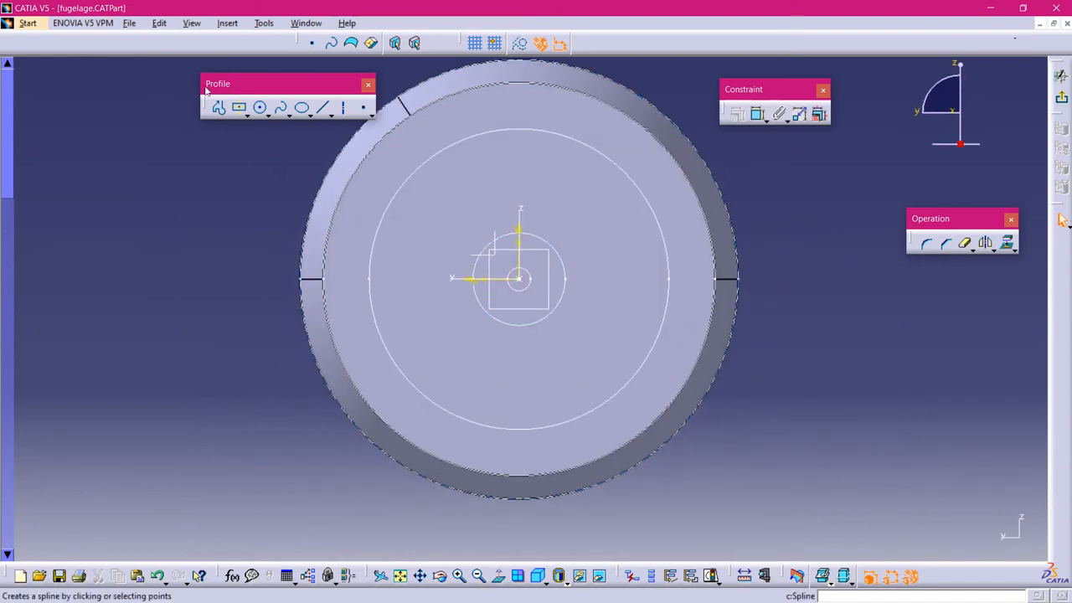
left_click(259, 107)
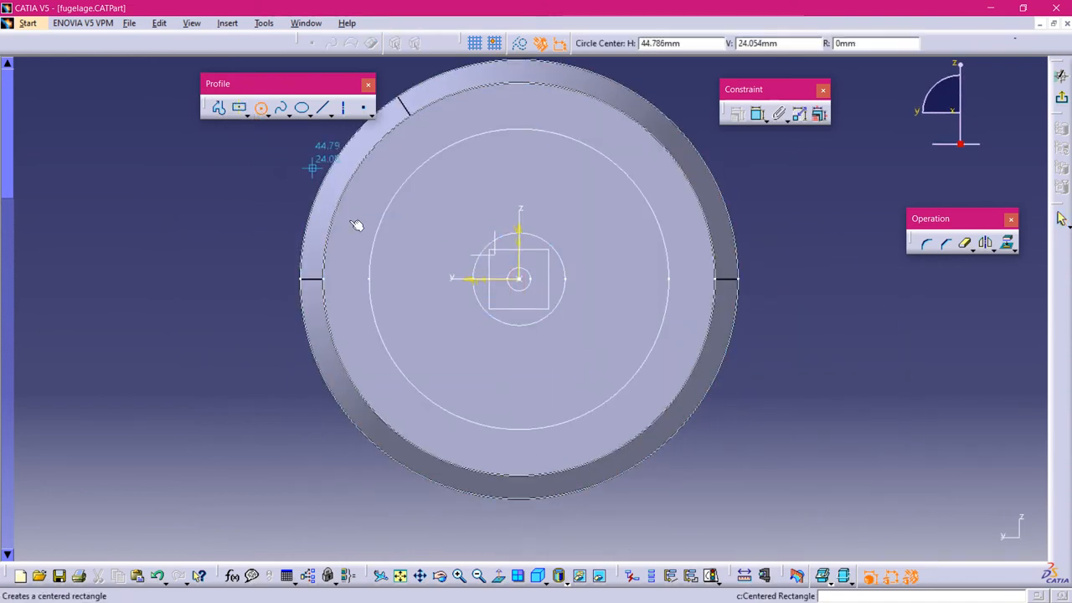
left_click(520, 282)
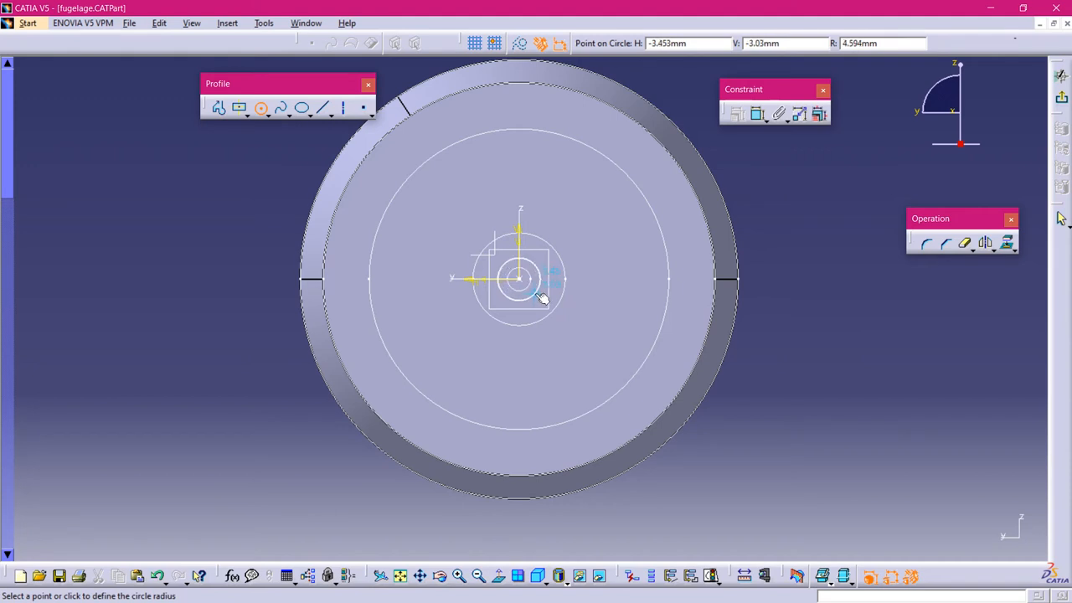
left_click(538, 293)
left_click(839, 367)
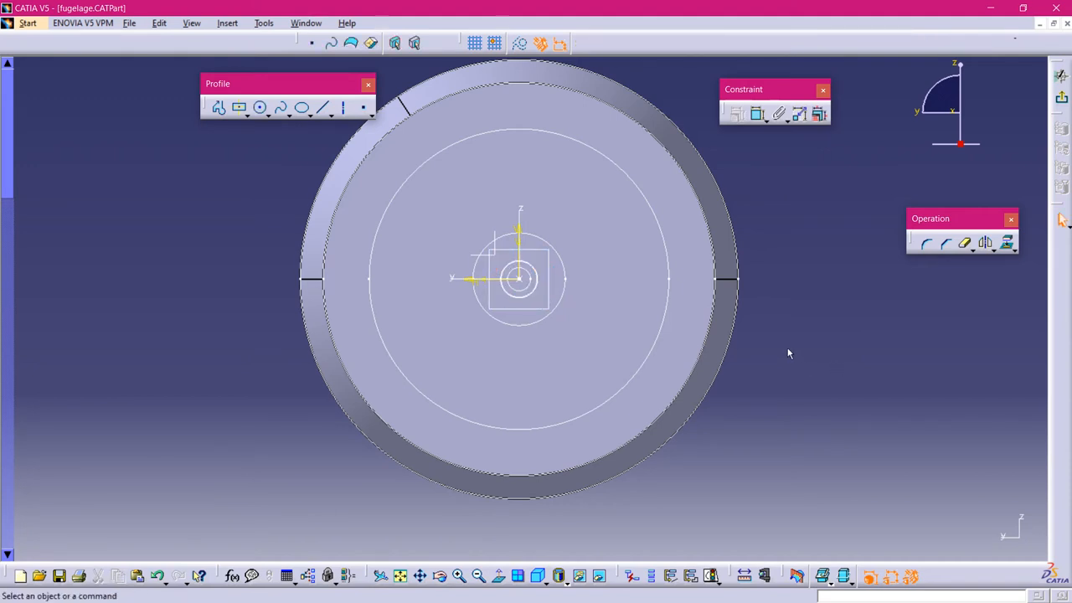
- Dimension the tail circle with a 7 mm diameter and exit the sketch
left_click(758, 114)
left_click(542, 321)
left_click(574, 327)
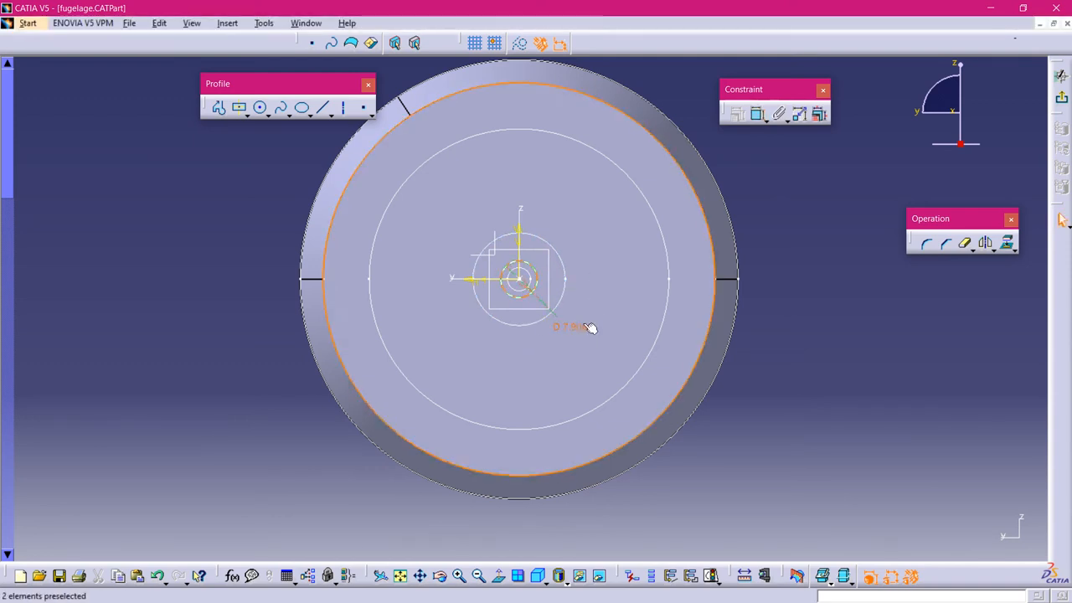
double_click(589, 327)
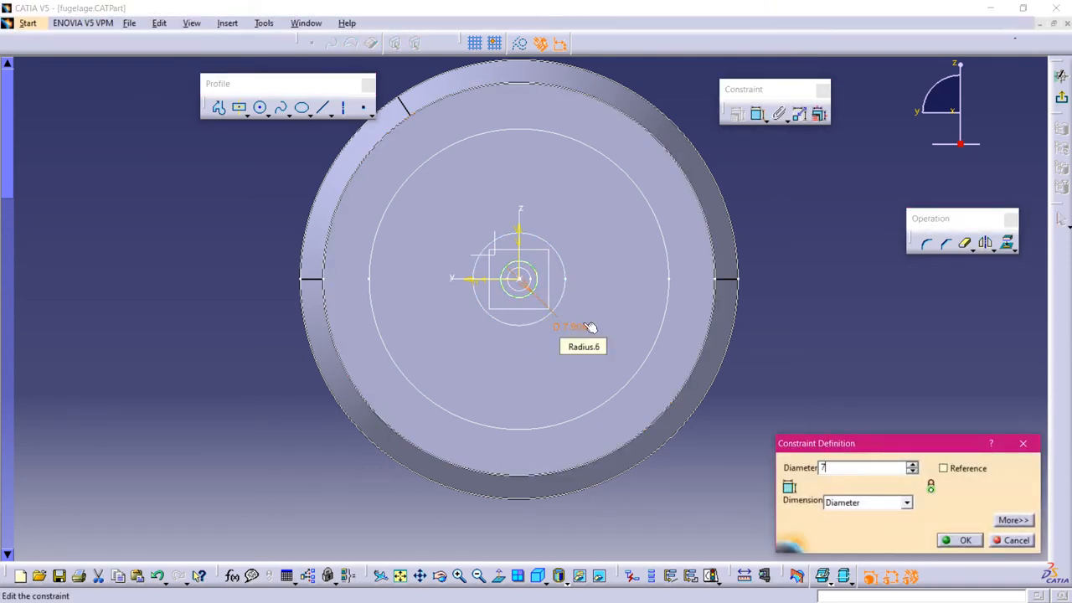
key("Return")
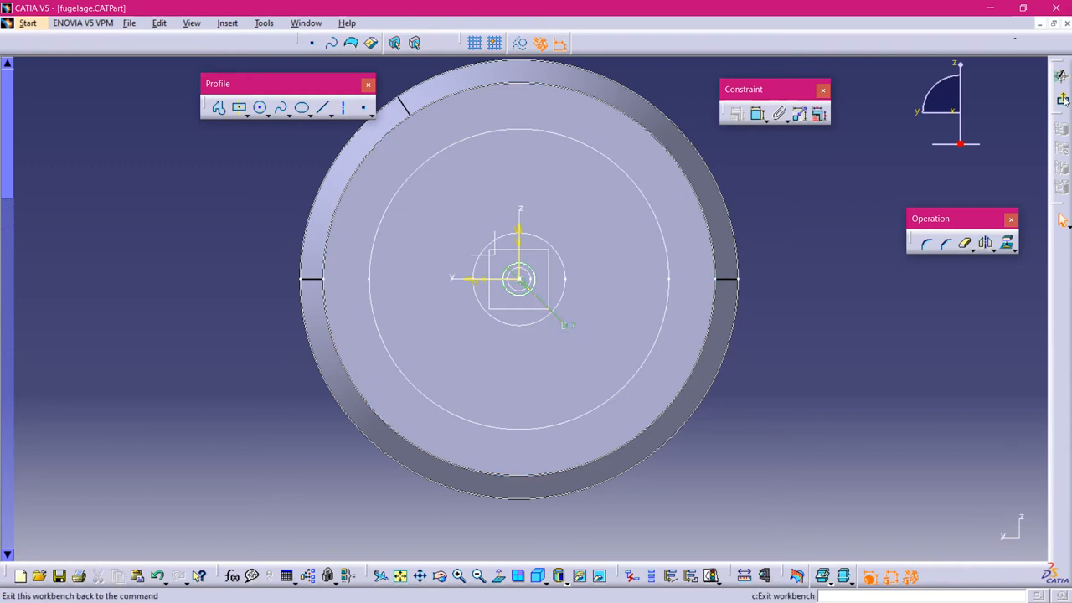
left_click(1062, 99)
left_click(643, 329)
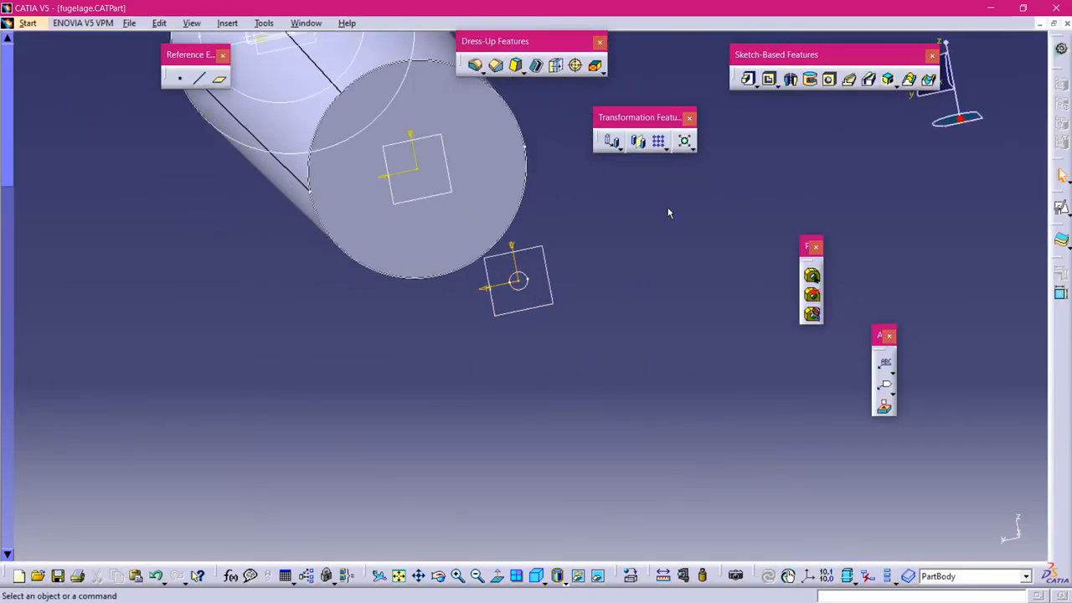
- Create a multi-sections solid from the fuselage's rear-end circle (Sketch.5) to the small tail circle (Sketch.6)
left_click(909, 80)
left_click(525, 214)
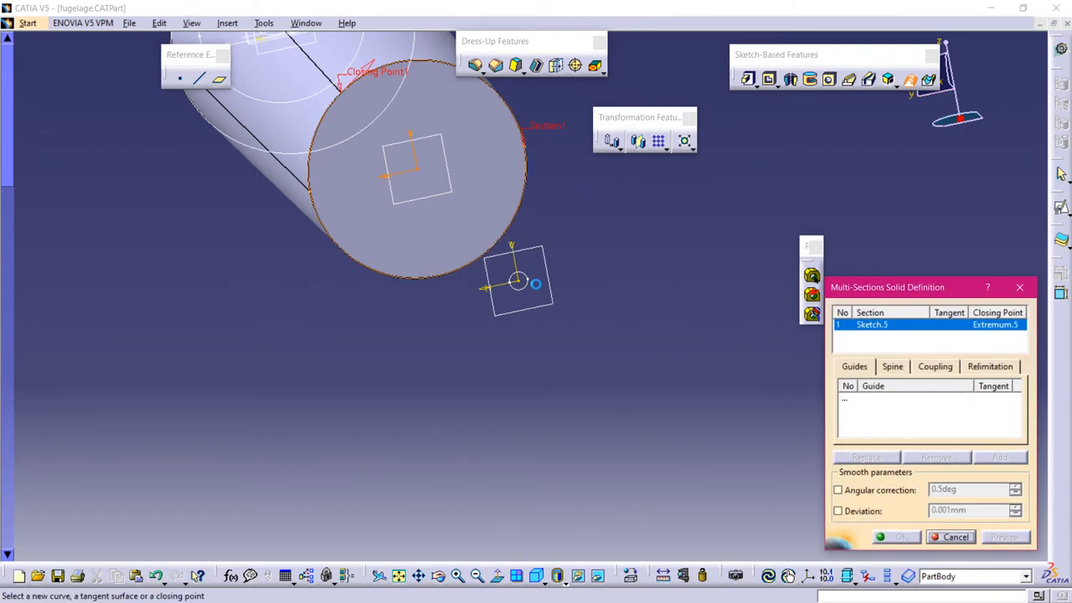
left_click(536, 287)
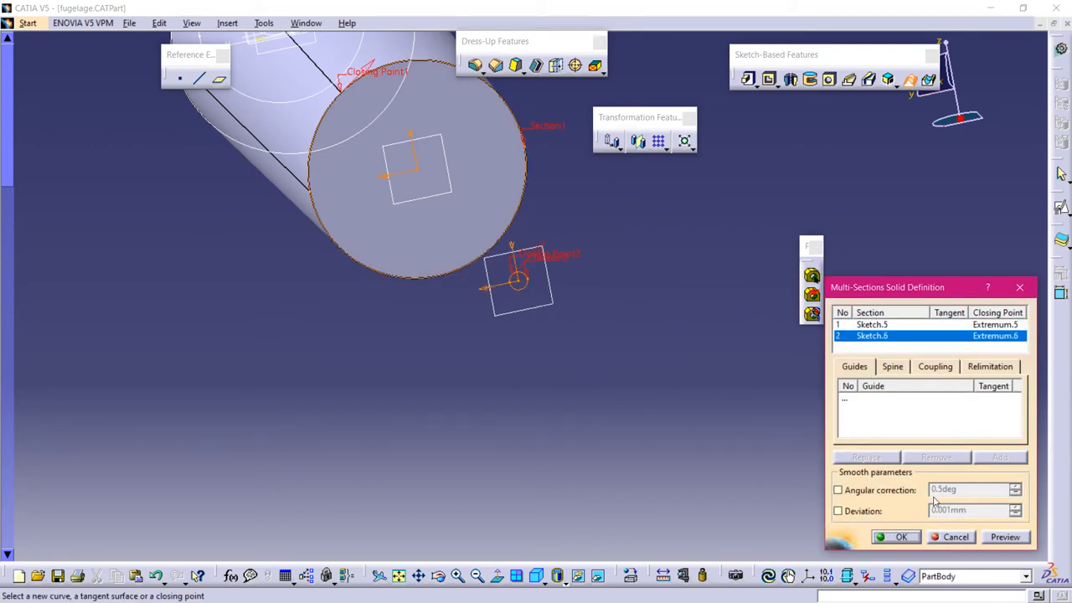
left_click(997, 540)
left_click(900, 536)
- Hide Geometrical Set.1 with its reference planes
middle_click_drag(254, 222, 386, 191)
scroll(131, 280, "down", 15)
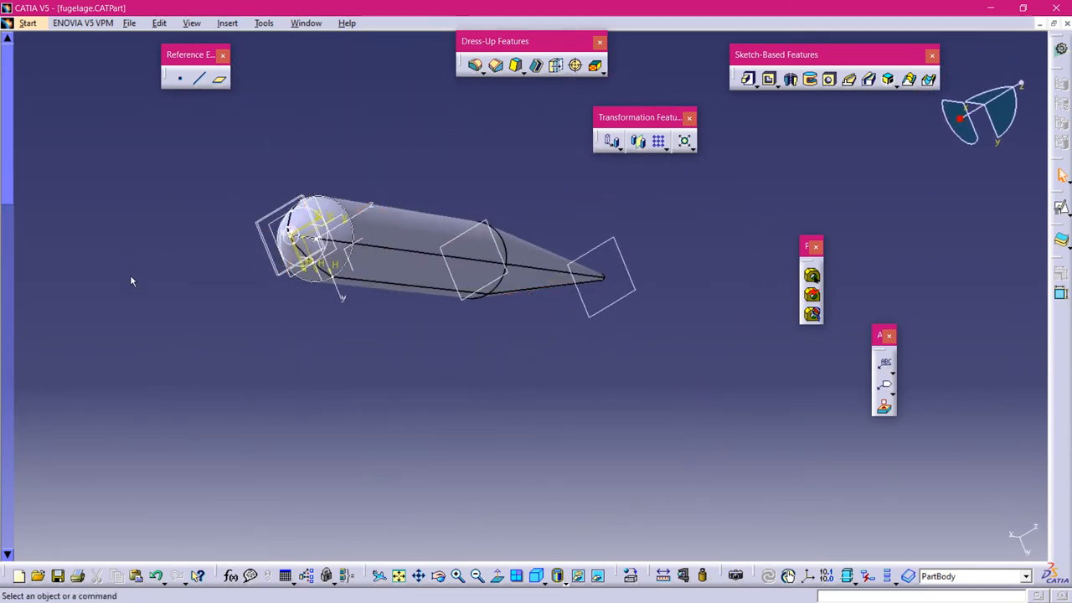
scroll(130, 276, "down", 10)
left_click(100, 141)
right_click(70, 142)
left_click(132, 196)
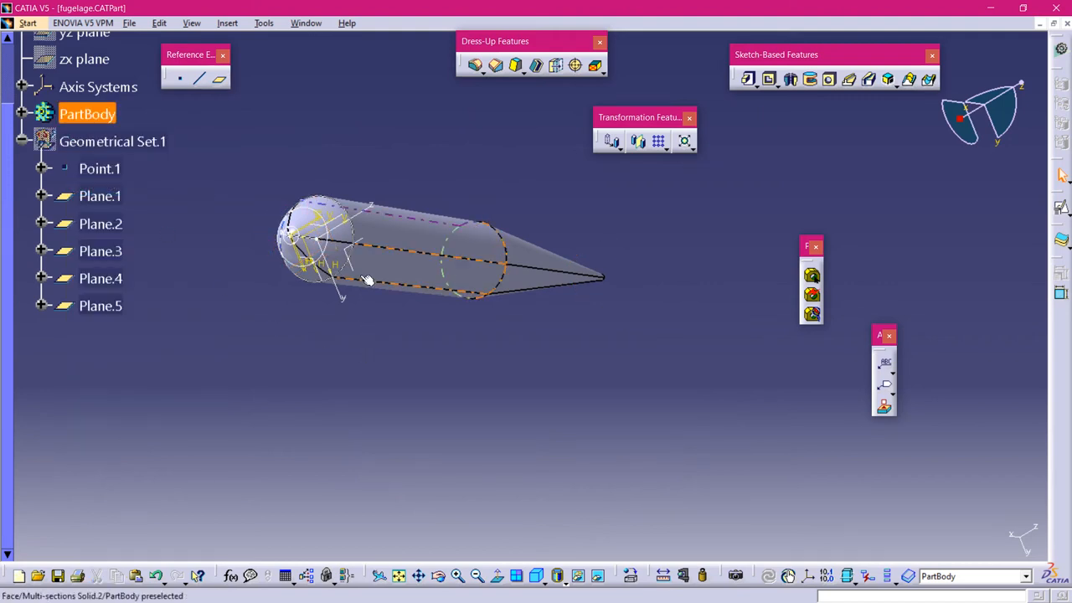
- Check the planes and sketches in the hidden space, return to the visible space and examine the tail cone
left_click(22, 113)
left_click(22, 113)
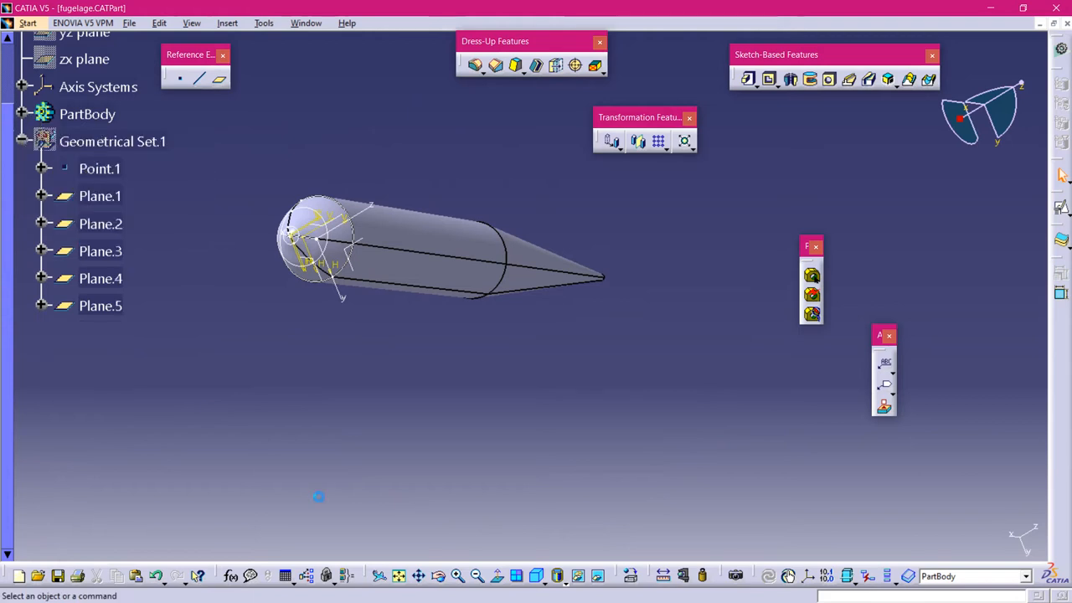
left_click(596, 575)
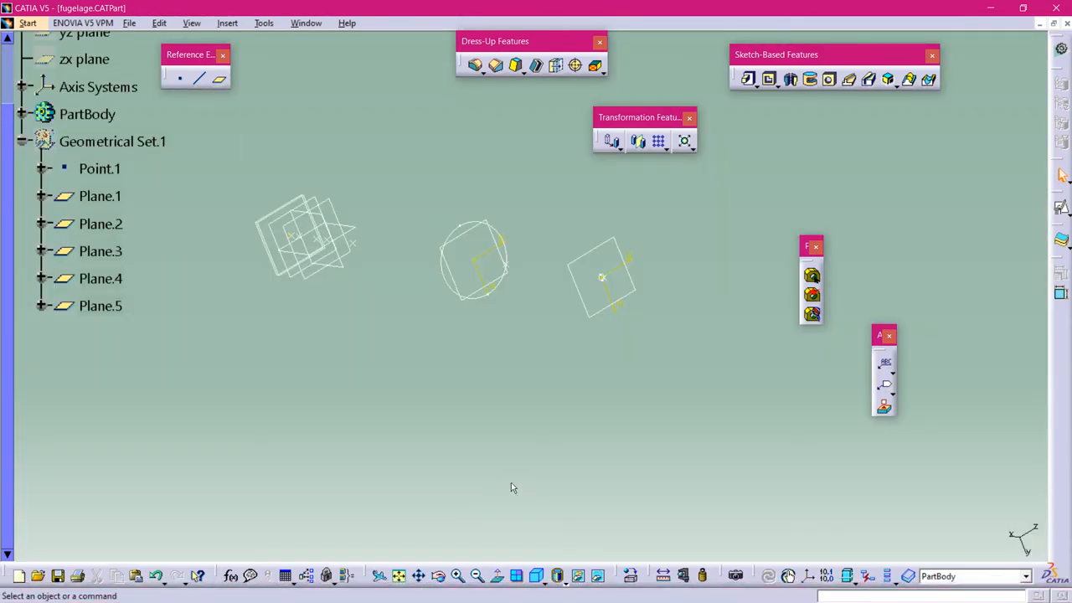
left_click(597, 576)
middle_click_drag(309, 399, 292, 296)
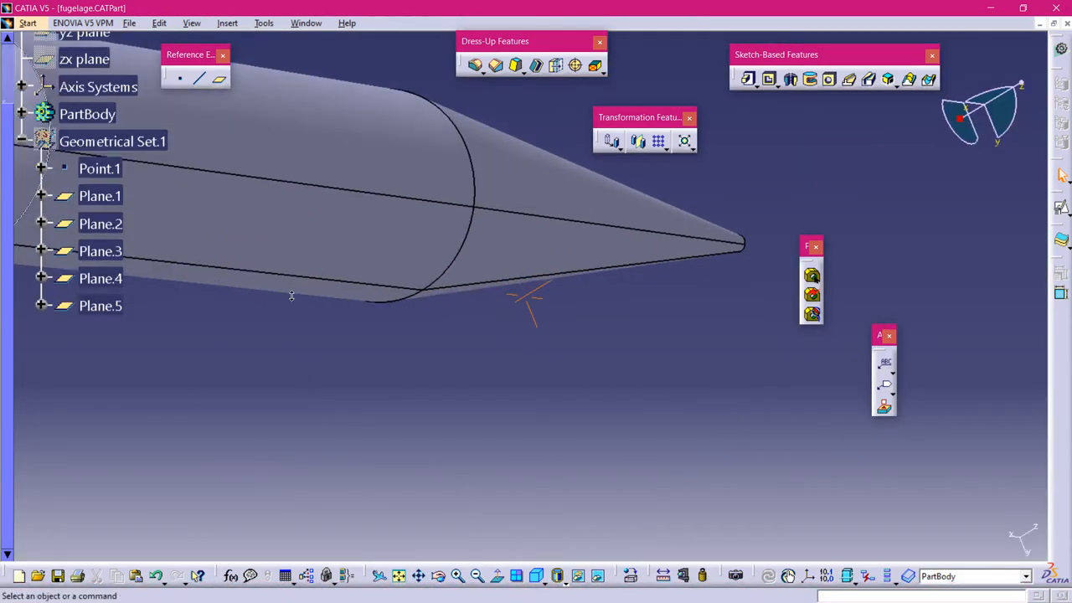
- Hide the selected nose section circle sketches and view the whole fuselage from the side
middle_click_drag(248, 400, 618, 474)
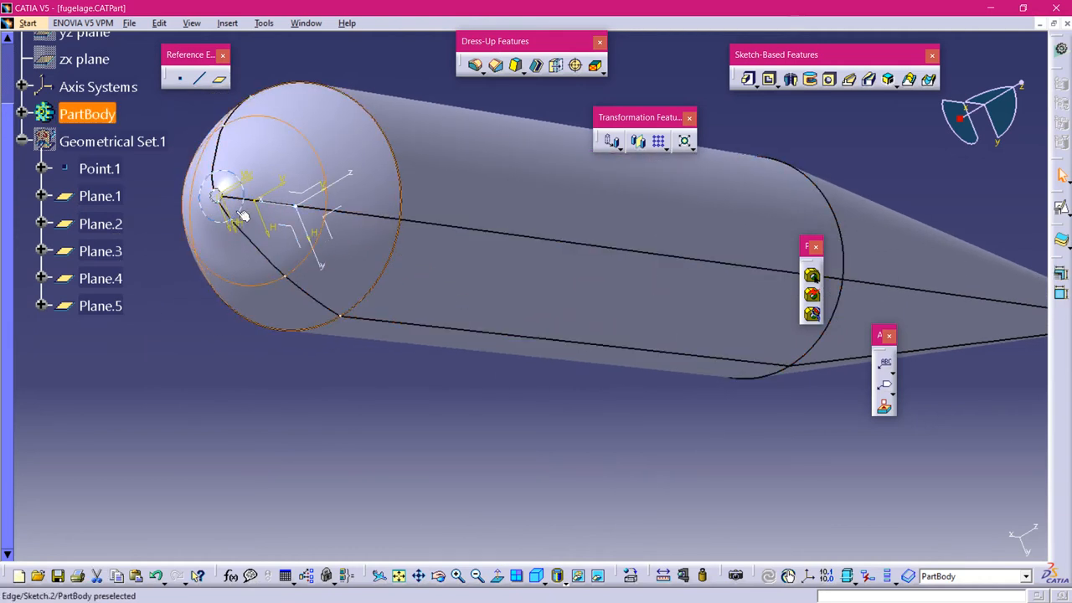
right_click(373, 286)
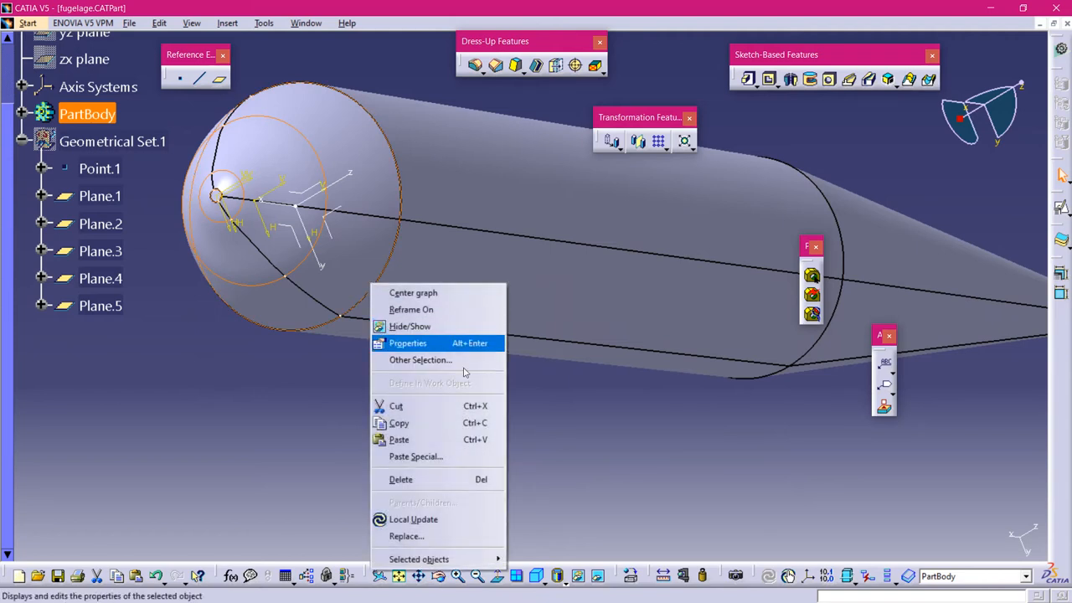
left_click(461, 320)
scroll(446, 182, "up", 1)
middle_click_drag(445, 183, 346, 288)
middle_click_drag(689, 407, 648, 337)
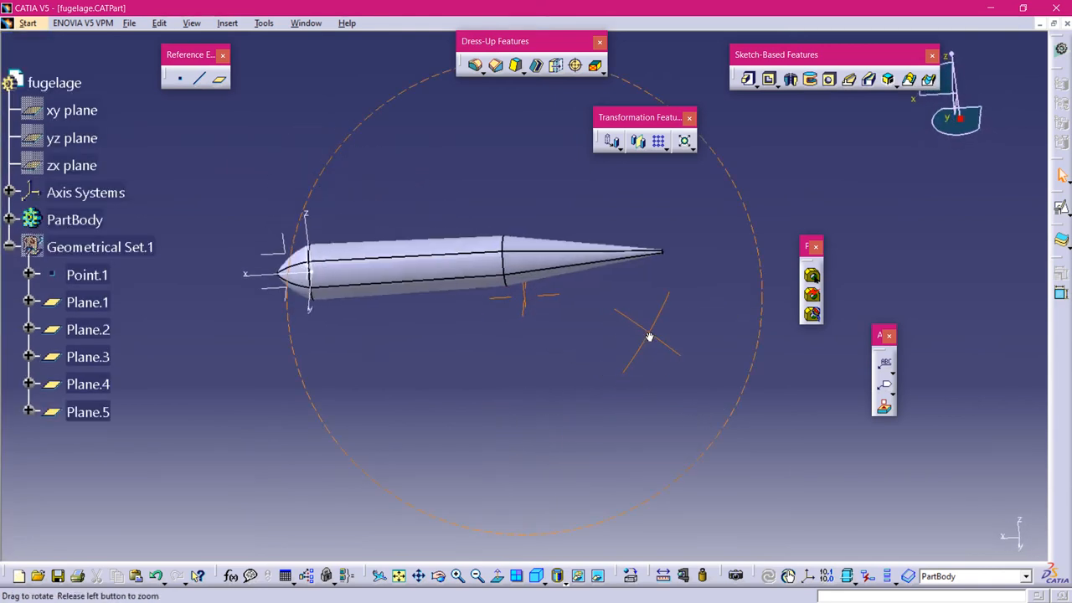
- Start a positioned sketch on the axis system's ZX plane with the origin type set to Projection point
middle_click_drag(461, 427, 598, 400)
middle_click_drag(516, 406, 610, 412)
scroll(512, 354, "up", 1)
scroll(355, 278, "up", 1)
middle_click_drag(355, 278, 394, 277)
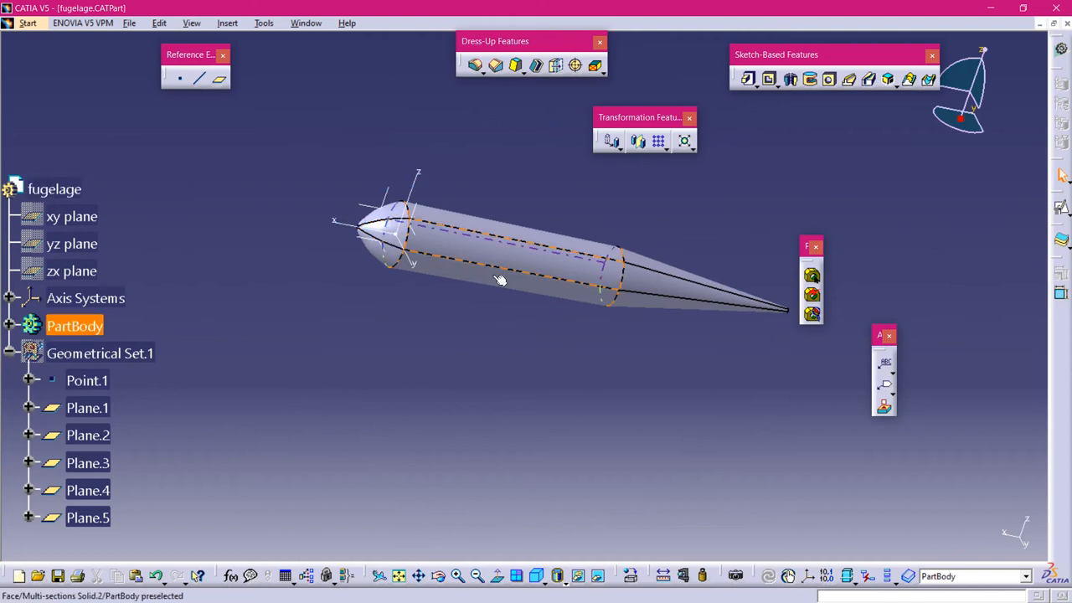
left_click(385, 217)
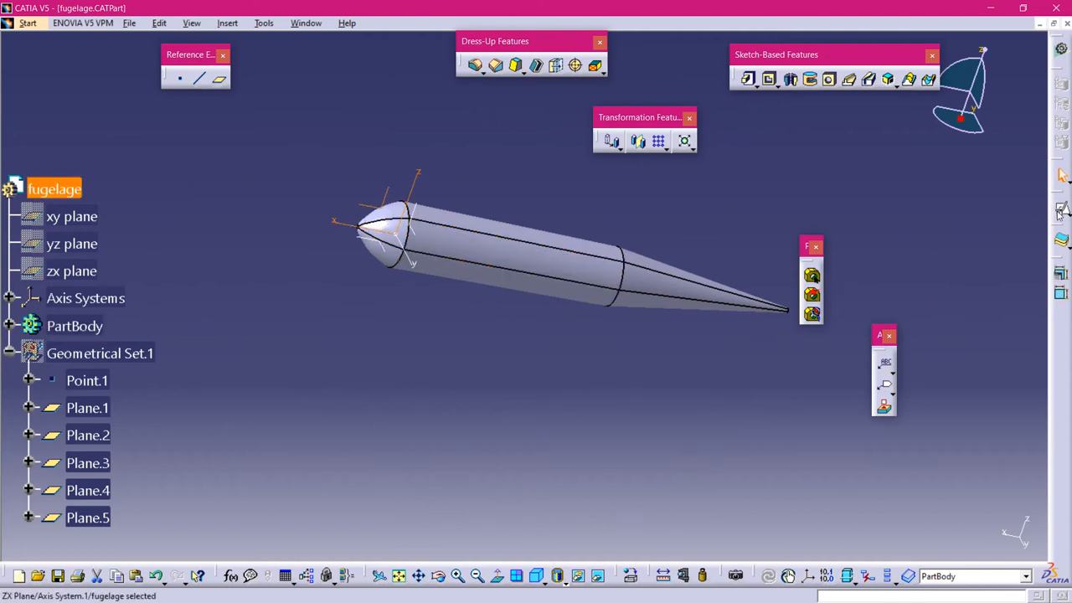
left_click(1060, 207)
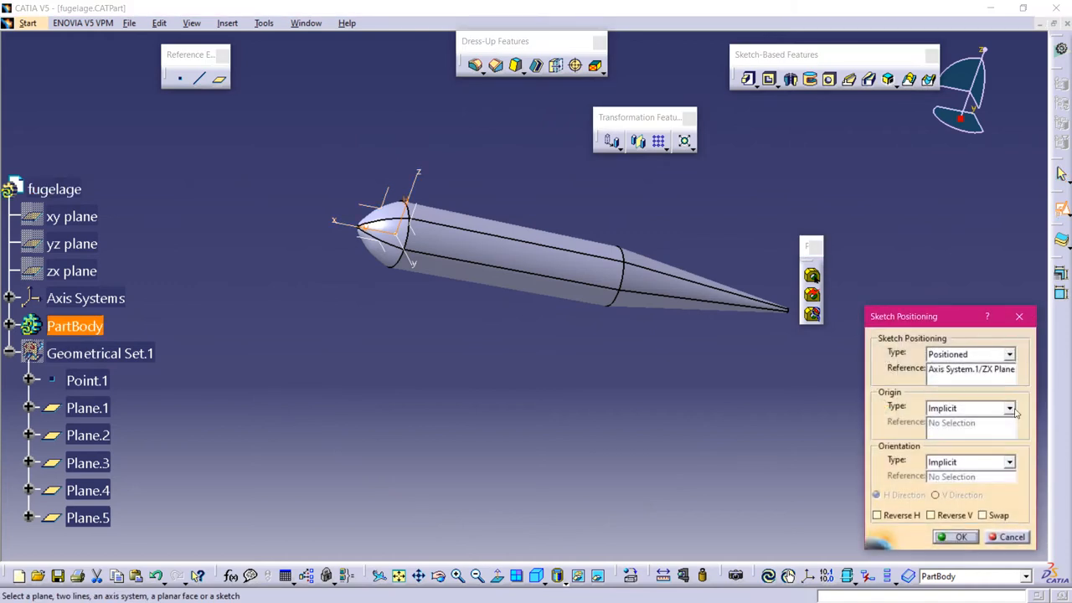
left_click(1010, 409)
left_click(984, 451)
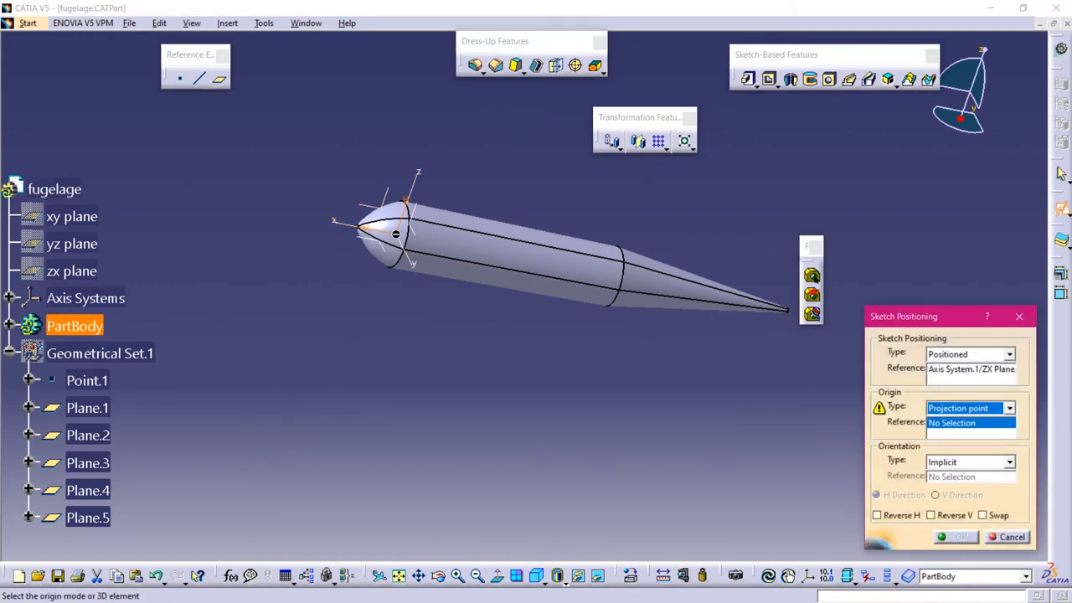
- Show Geometrical Set.1 and pick Point.1 at the axis system's origin as the sketch's projection point
scroll(84, 360, "up", 2)
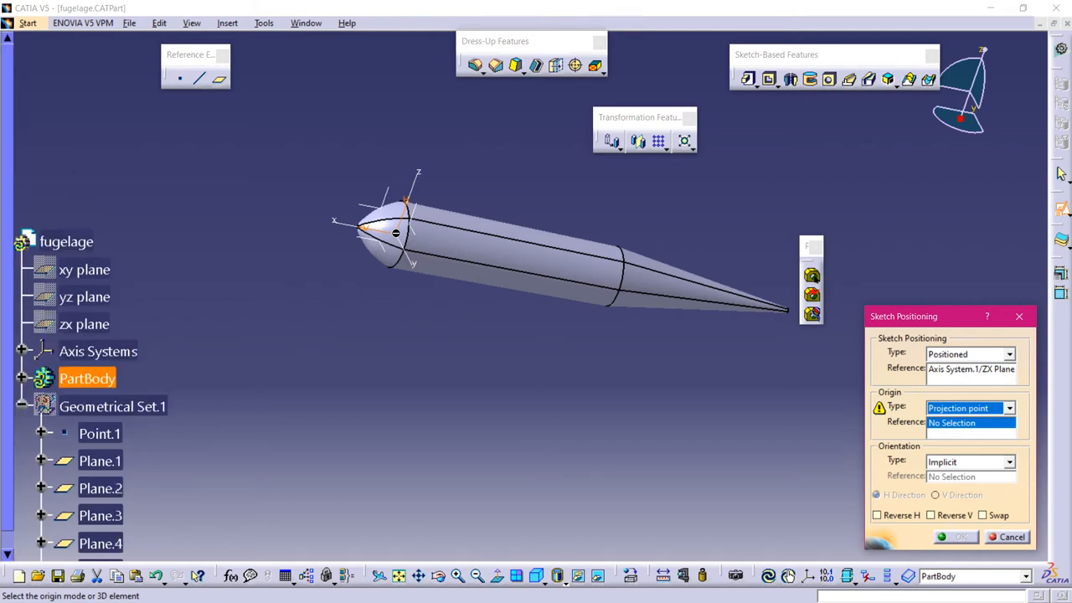
middle_click_drag(403, 278, 392, 203)
middle_click_drag(280, 237, 310, 287)
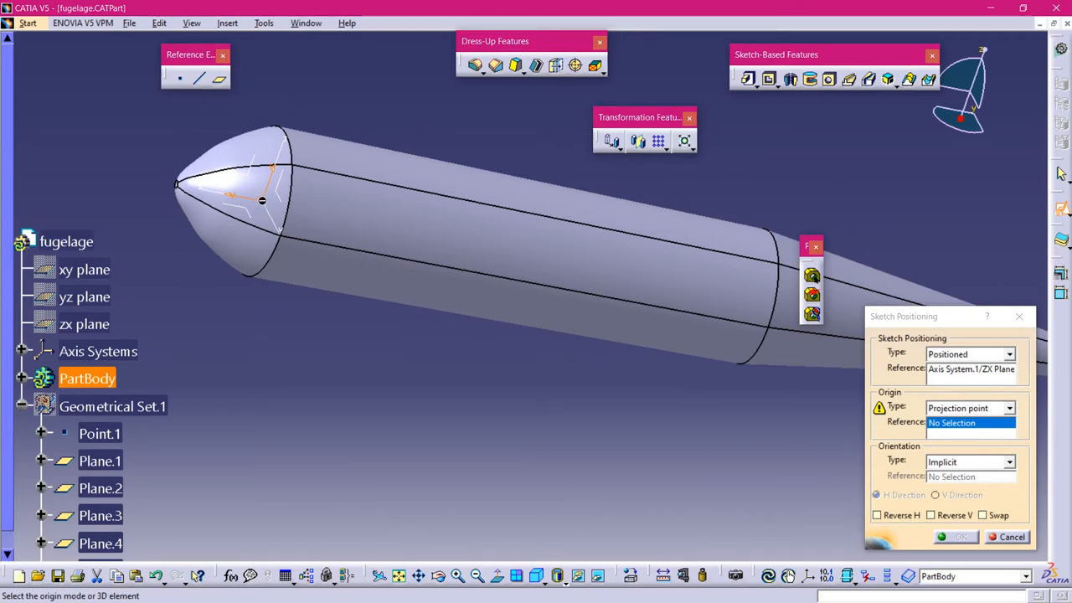
left_click(1008, 408)
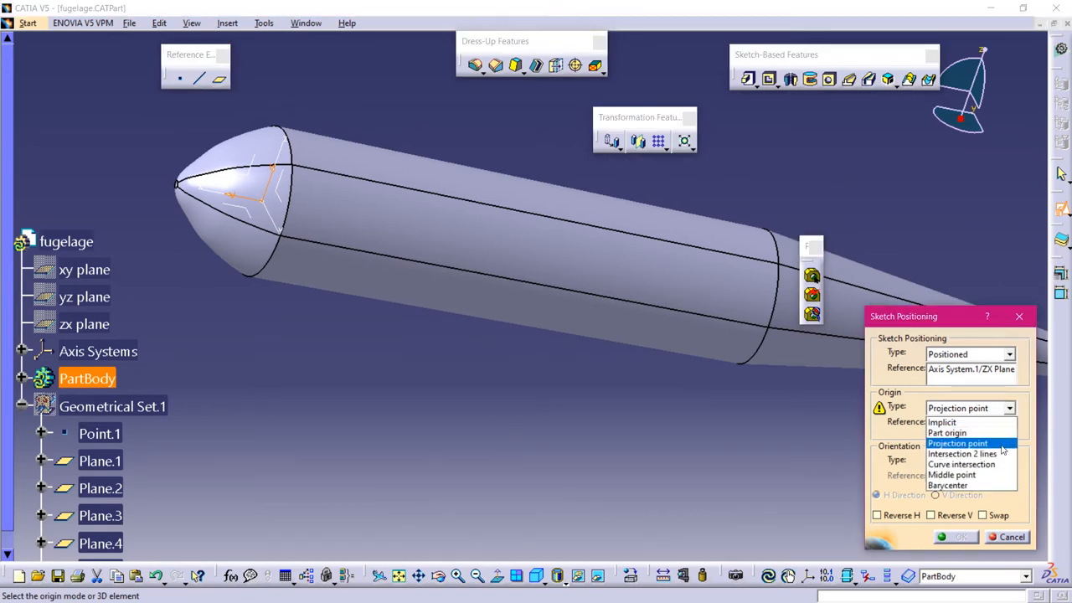
left_click(1000, 444)
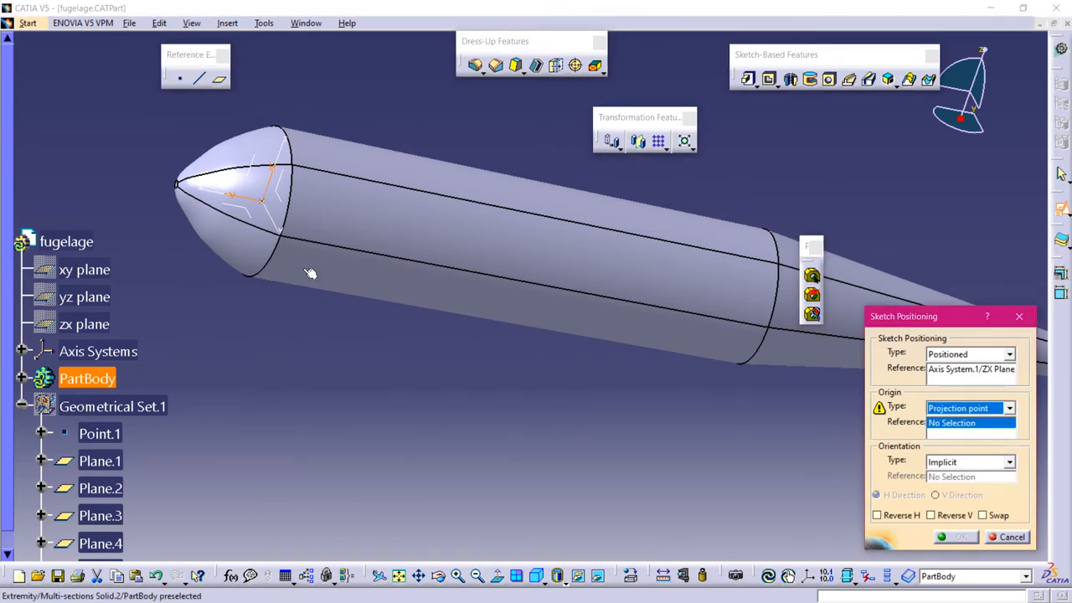
left_click(261, 200)
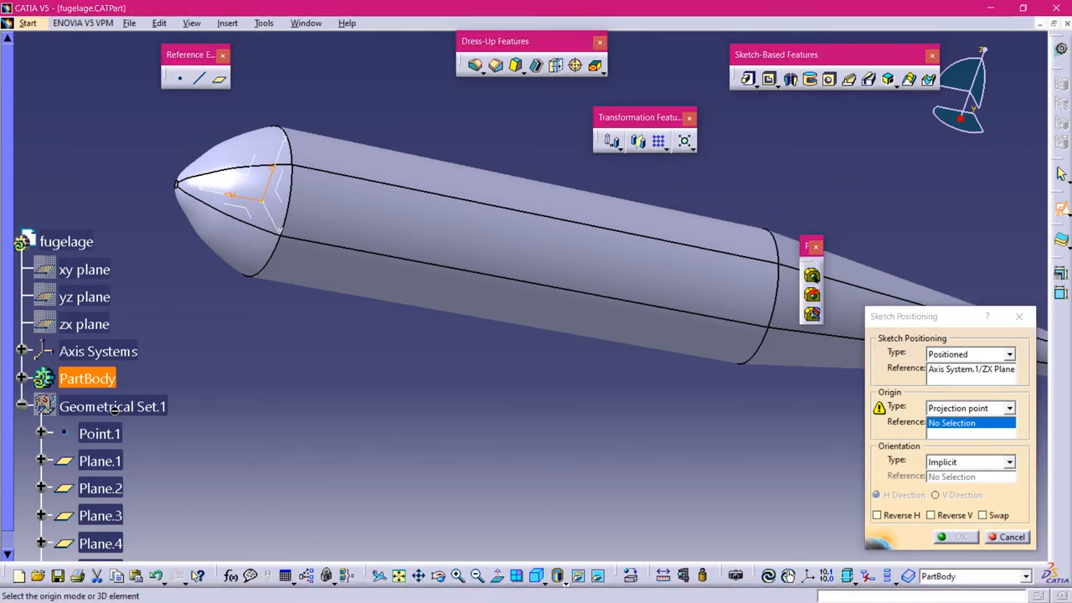
double_click(115, 407)
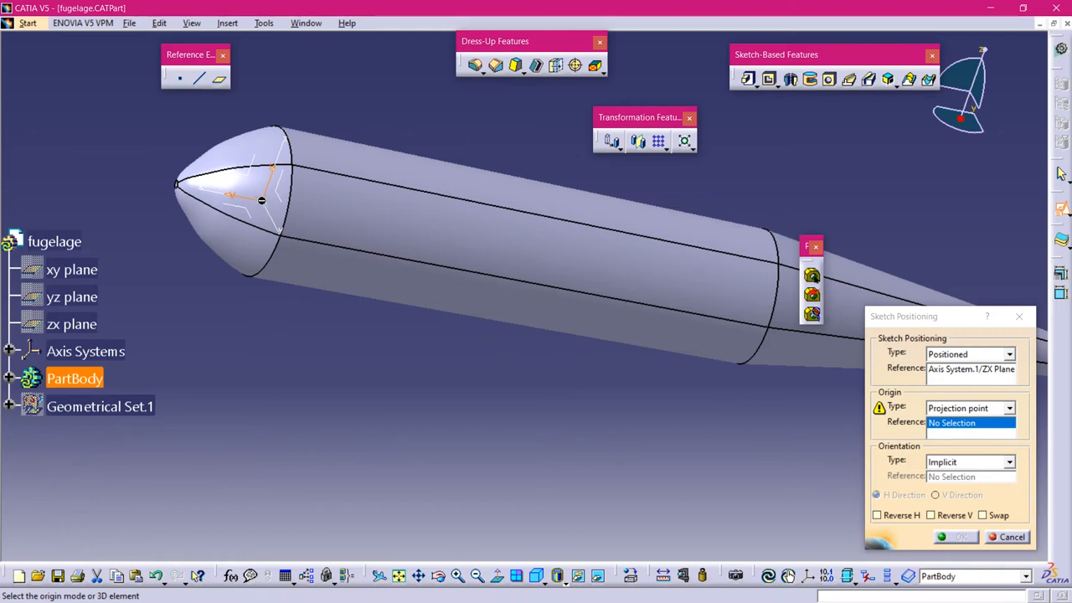
right_click(78, 408)
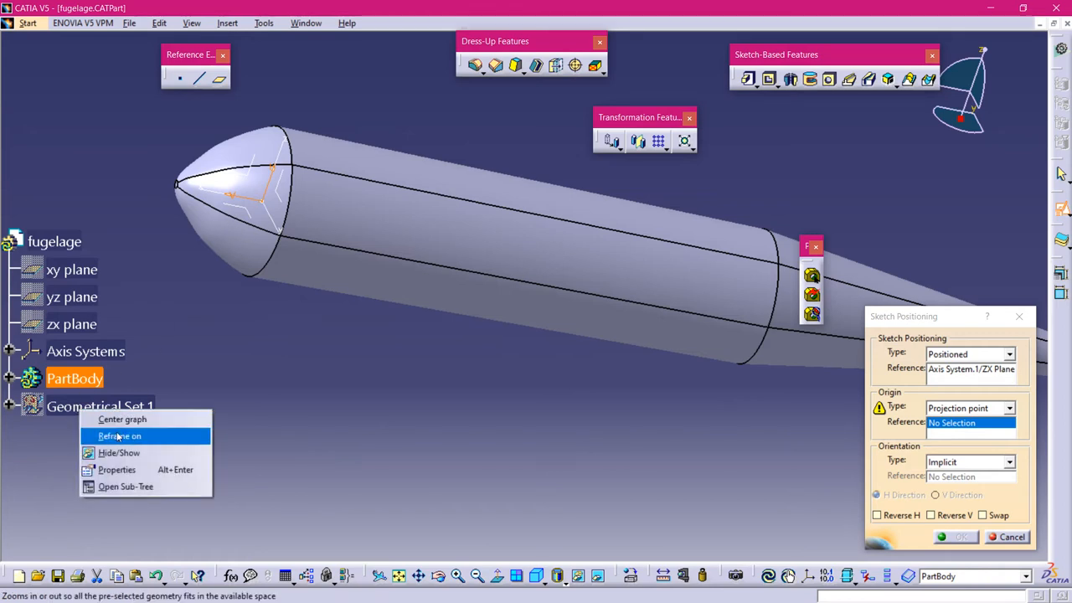
left_click(127, 455)
left_click(269, 204)
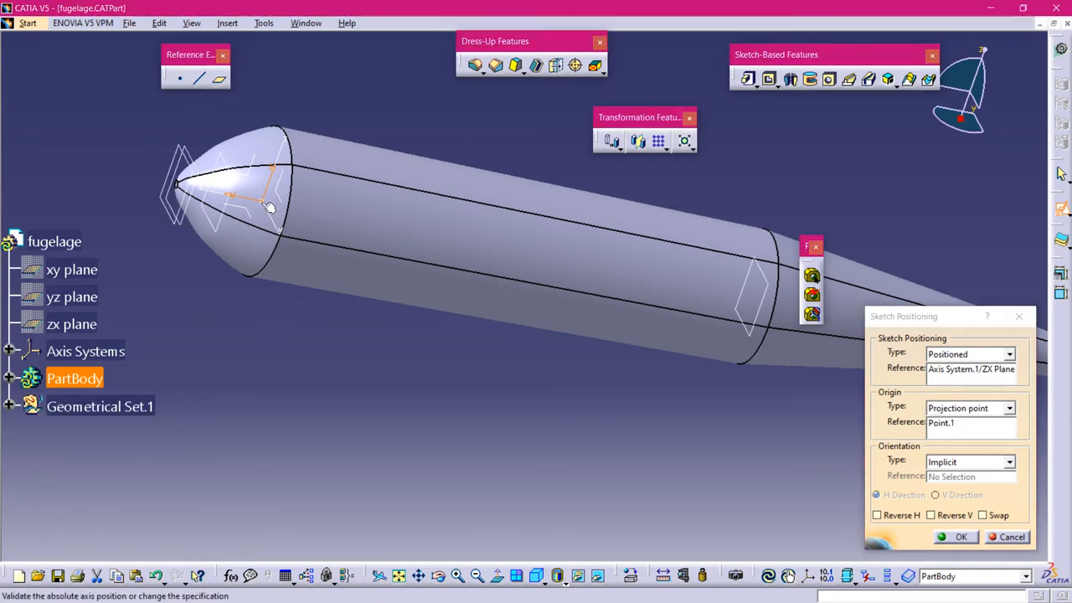
- Hide Geometrical Set.1 again, swap the sketch's H and V axes and confirm the sketch positioning
right_click(103, 407)
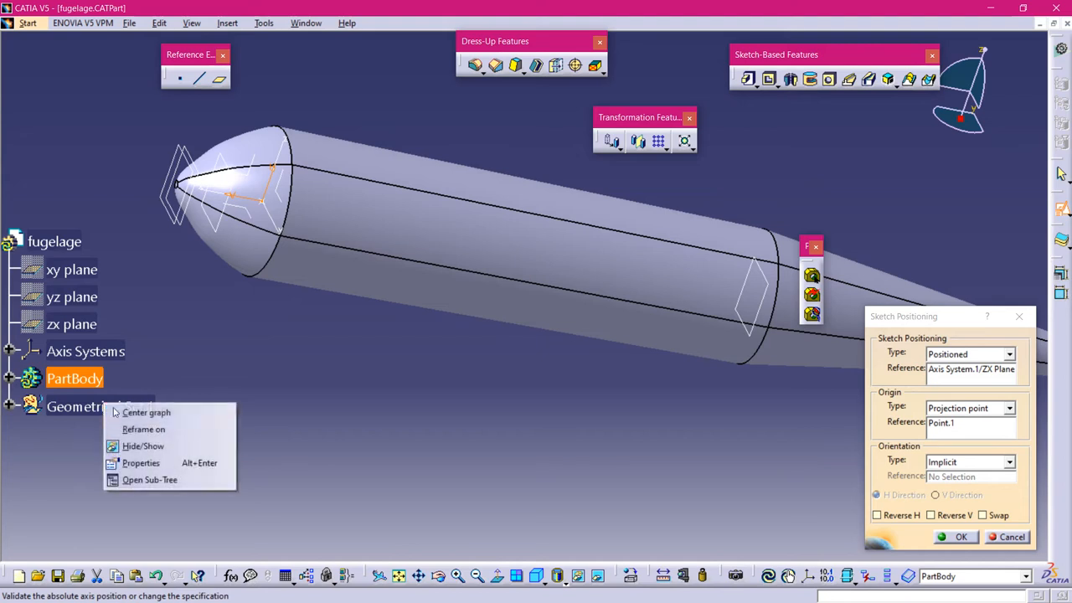
left_click(139, 445)
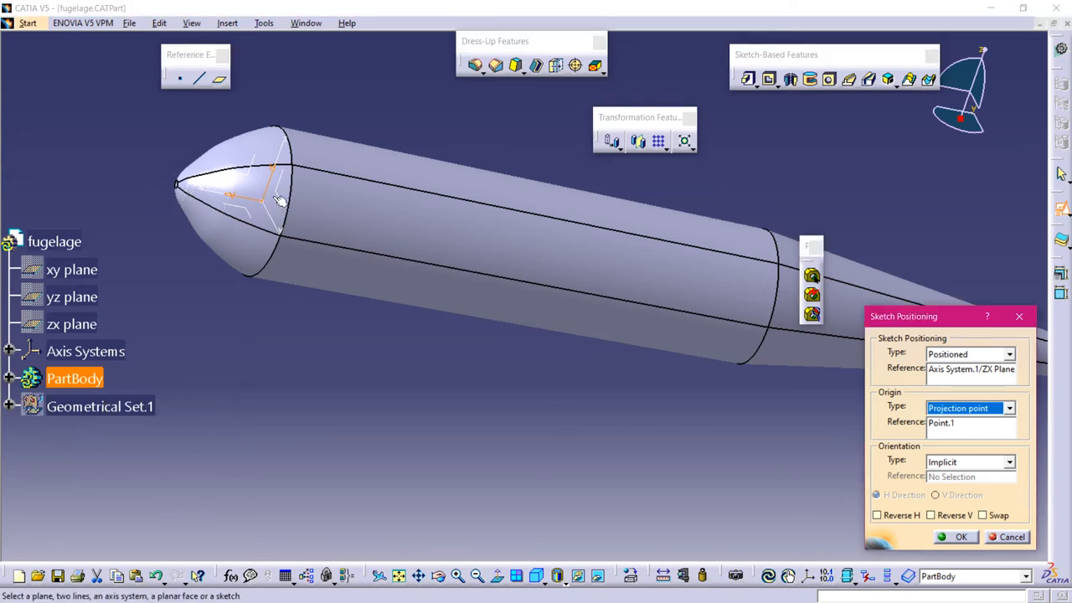
left_click(997, 517)
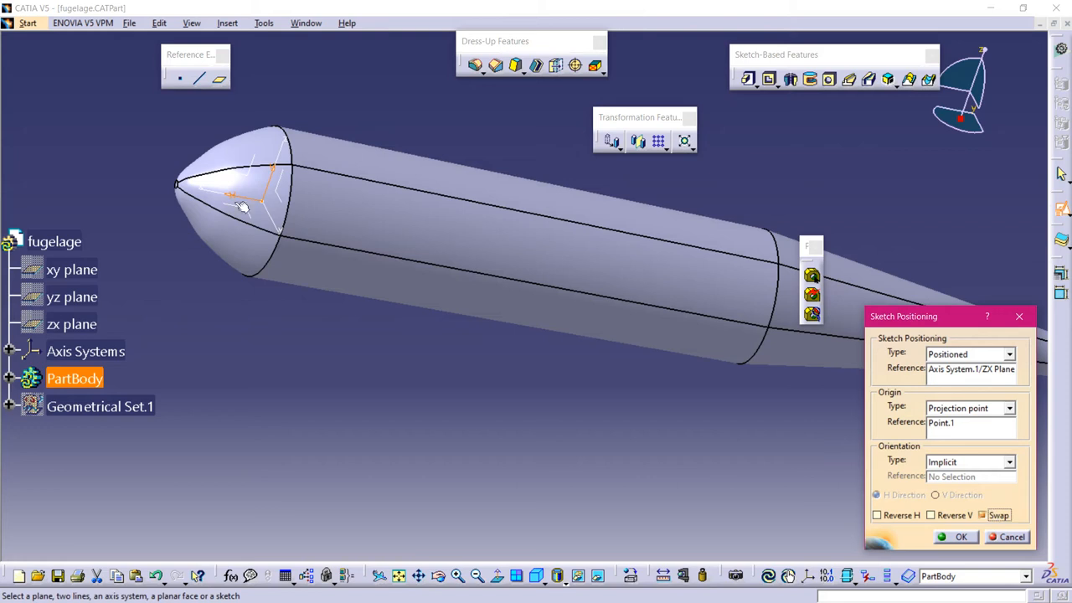
left_click(961, 539)
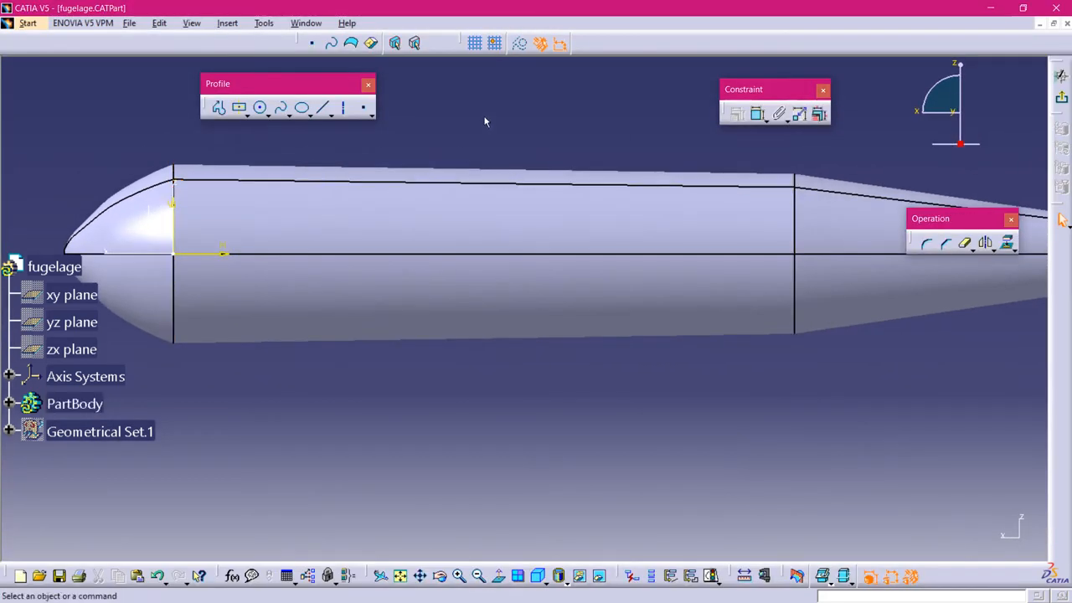
- Draw a rectangle about 19 mm wide and 6 mm high above the centre line just behind the nose, and exit the sketch
middle_click_drag(484, 122, 494, 153)
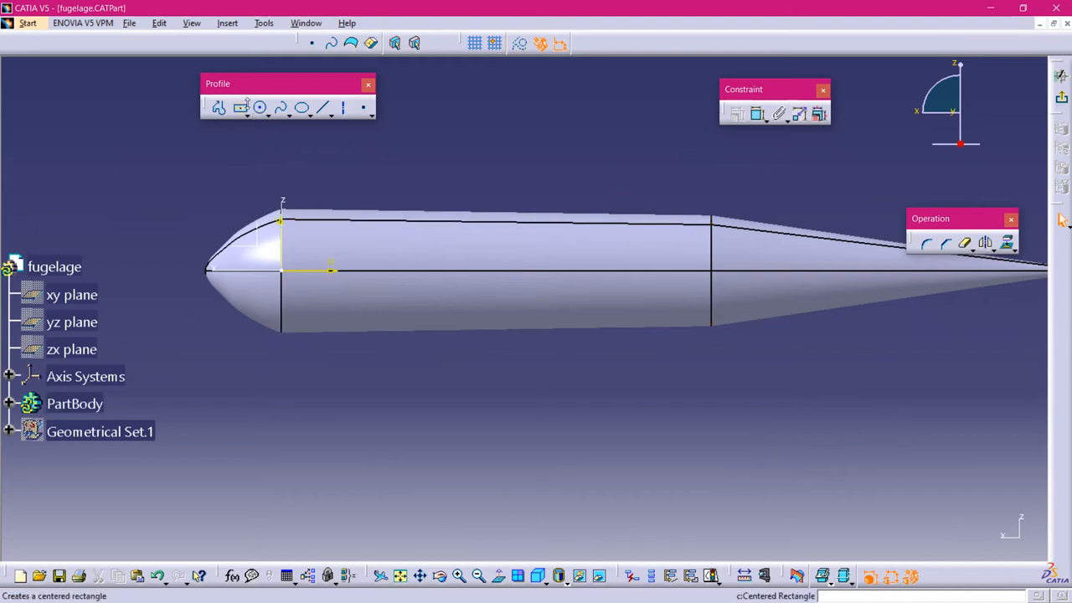
left_click(245, 115)
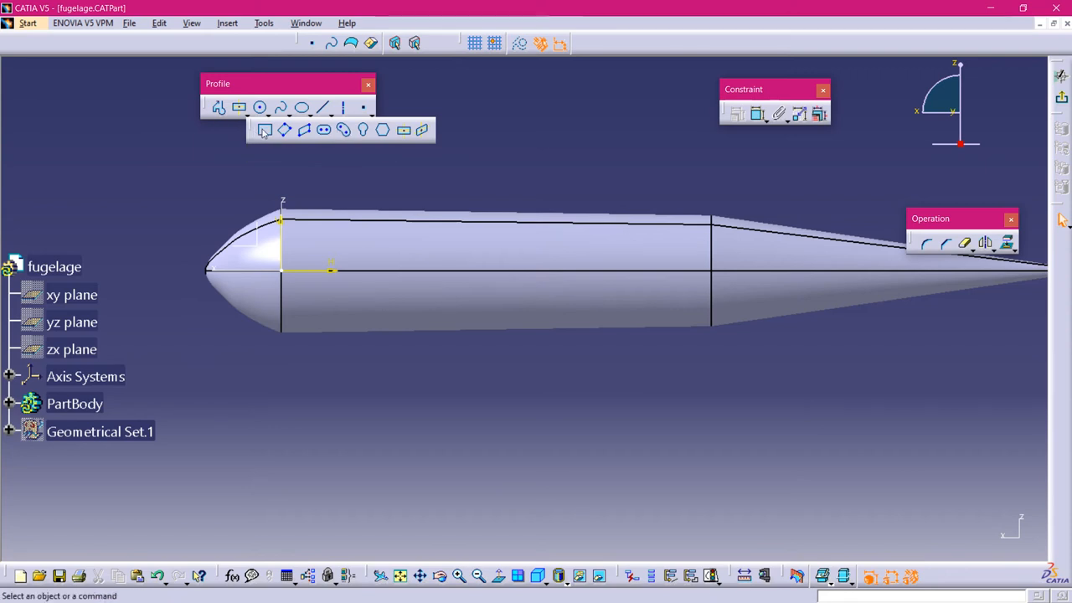
left_click(266, 130)
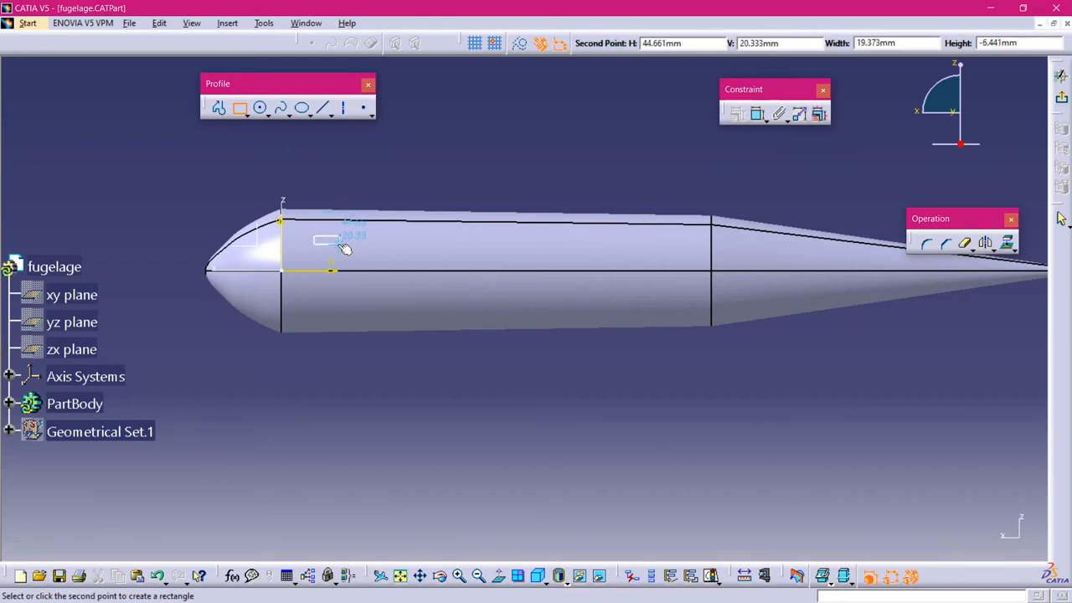
left_click(344, 247)
middle_click_drag(406, 415, 384, 343)
middle_click_drag(266, 303, 483, 376)
middle_click_drag(419, 373, 500, 447)
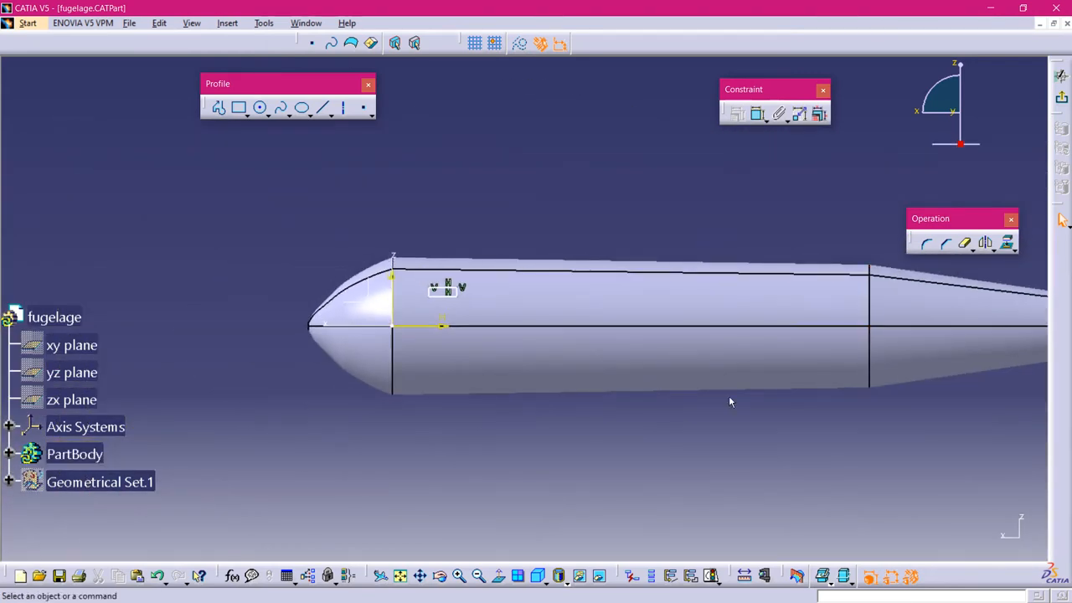
middle_click_drag(604, 198, 337, 199)
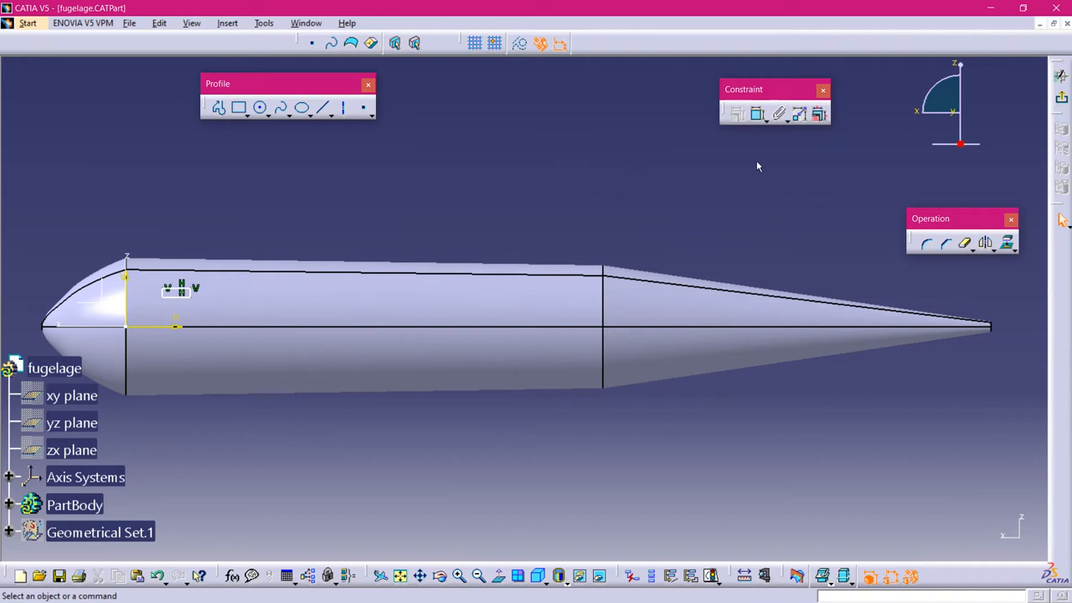
left_click(993, 251)
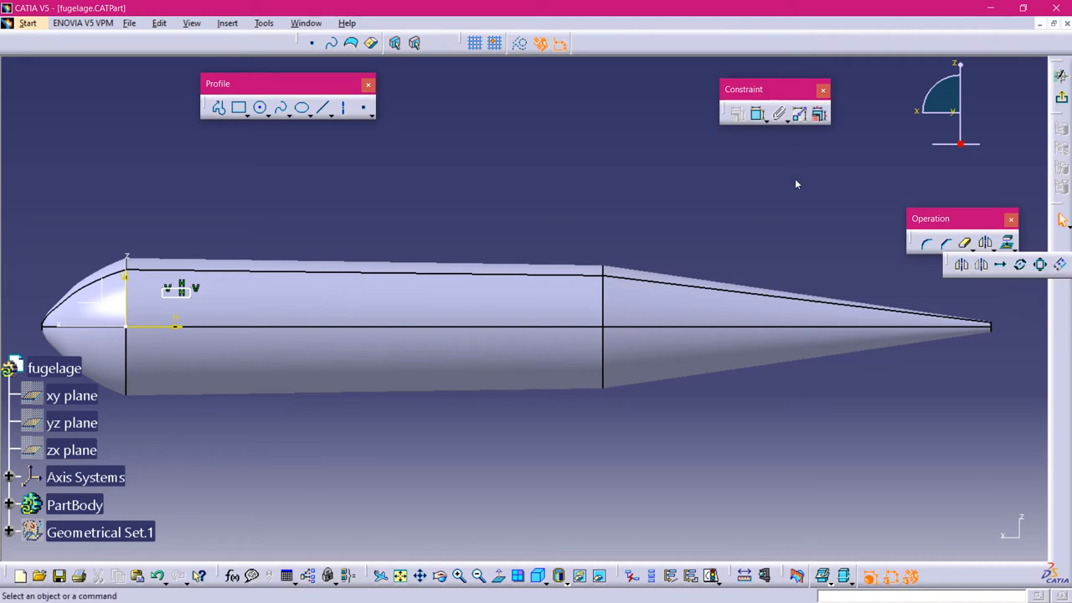
left_click(1062, 101)
middle_click_drag(341, 157, 308, 211)
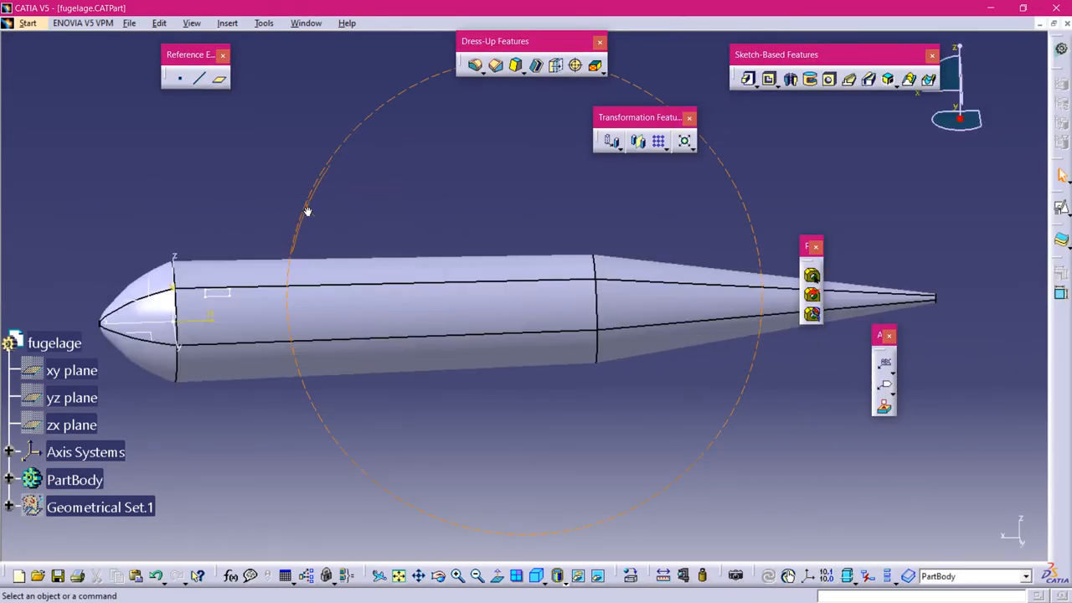
left_click(666, 148)
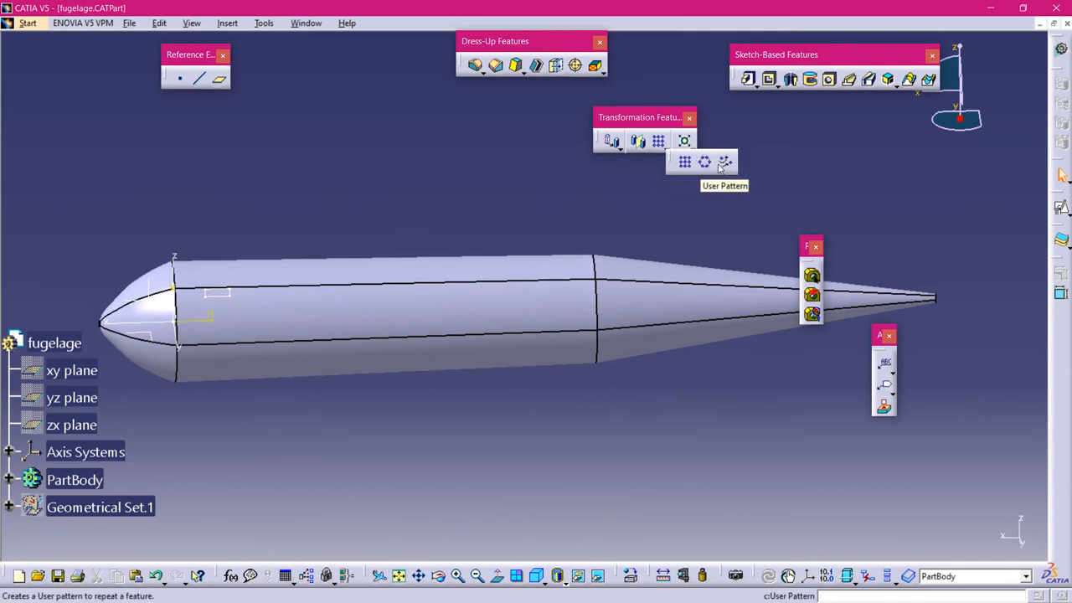
left_click(687, 163)
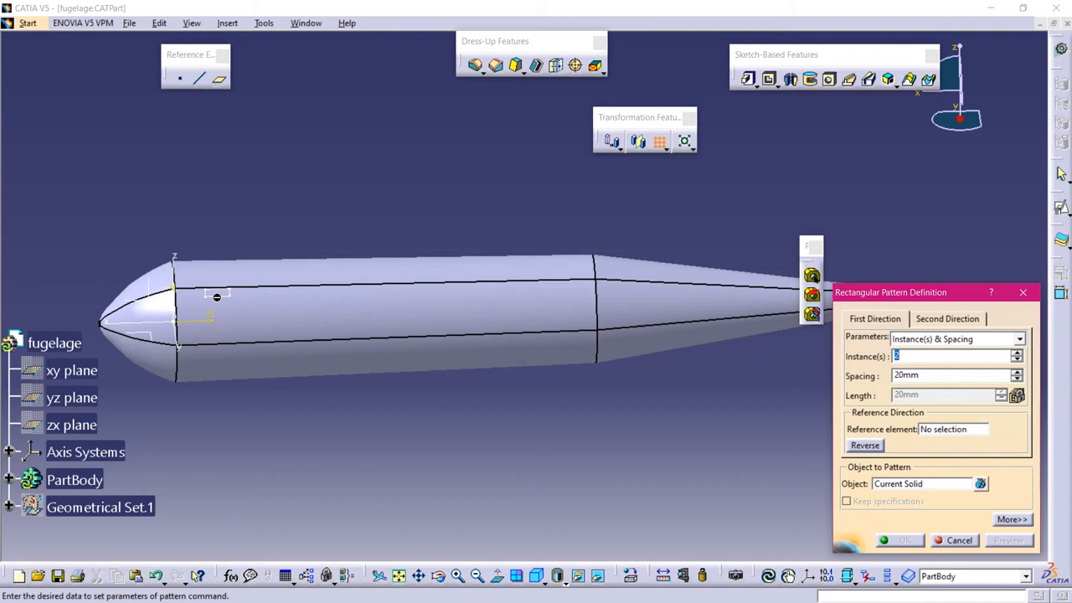
left_click(1022, 292)
- Try to cut the small rectangle (Sketch.7) through the fuselage as a pocket with Up to last and mirrored extent
middle_click_drag(306, 189, 357, 220)
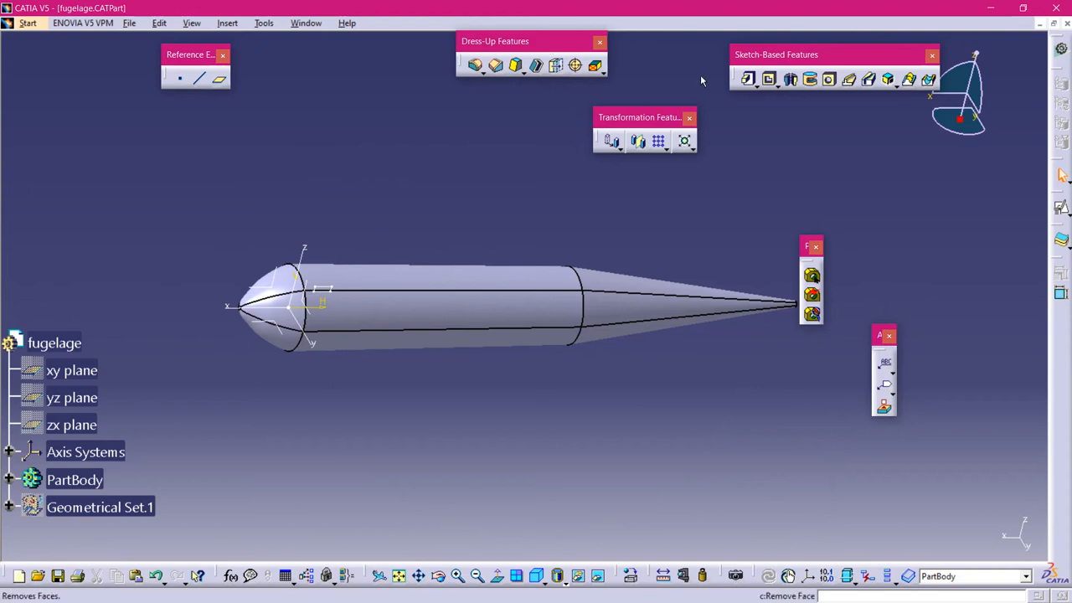
left_click(770, 80)
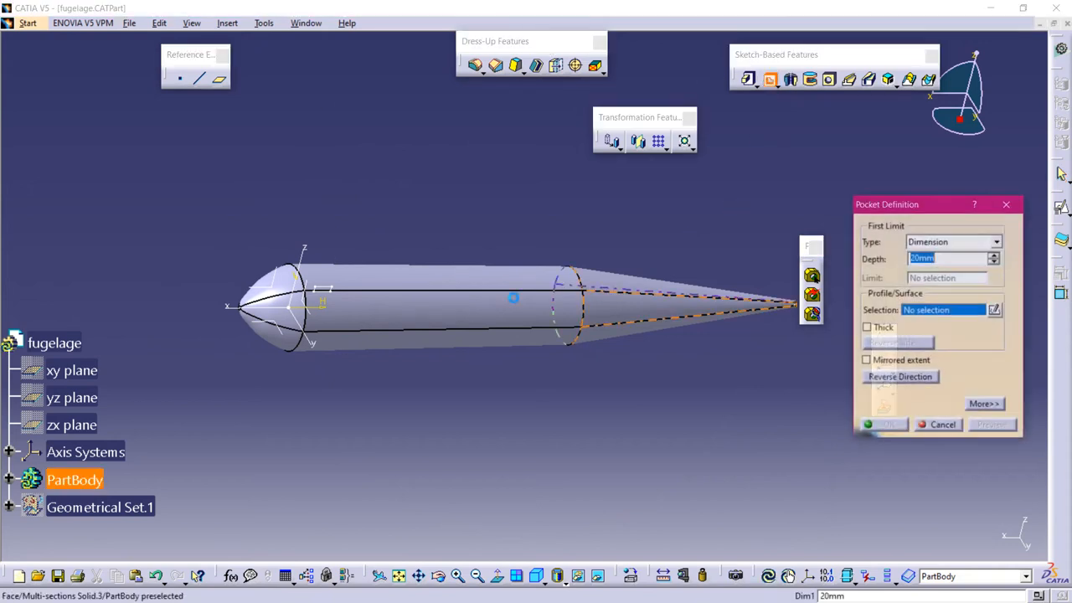
left_click(327, 290)
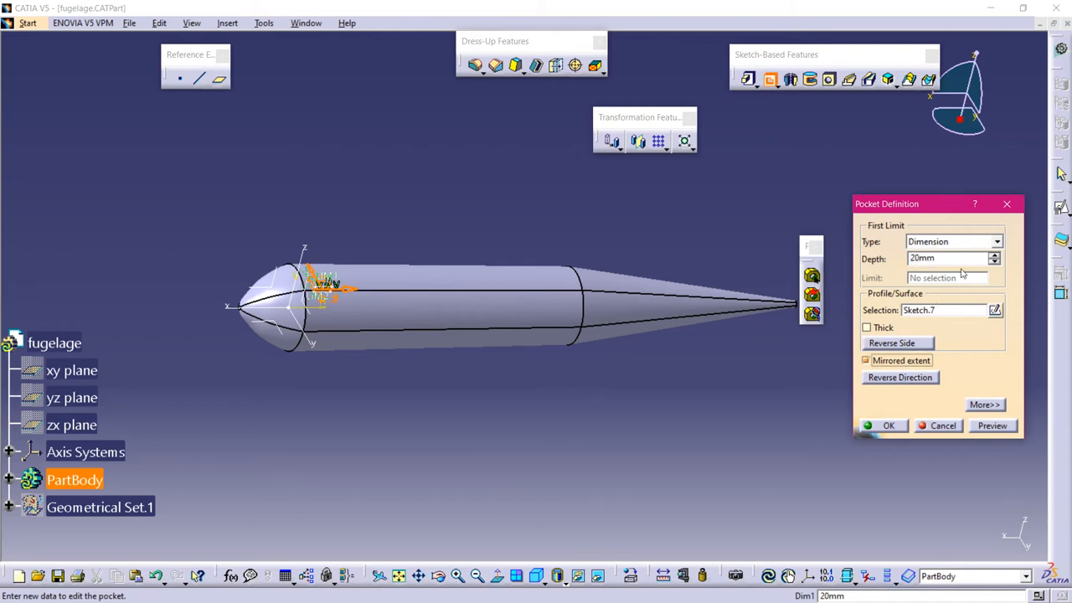
left_click(996, 242)
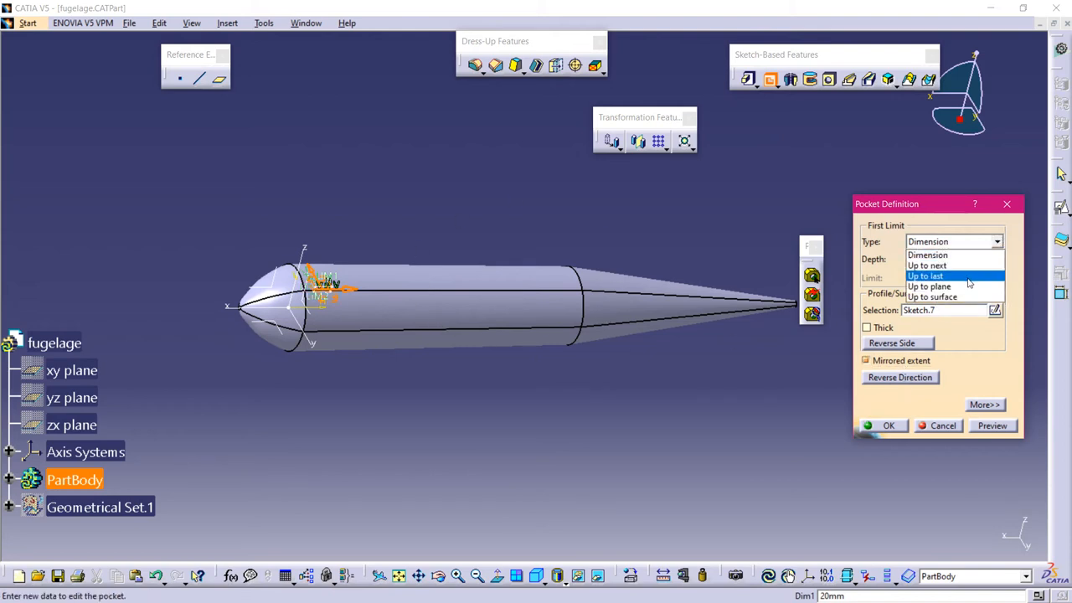
left_click(925, 276)
middle_click_drag(335, 251, 331, 276)
left_click(905, 432)
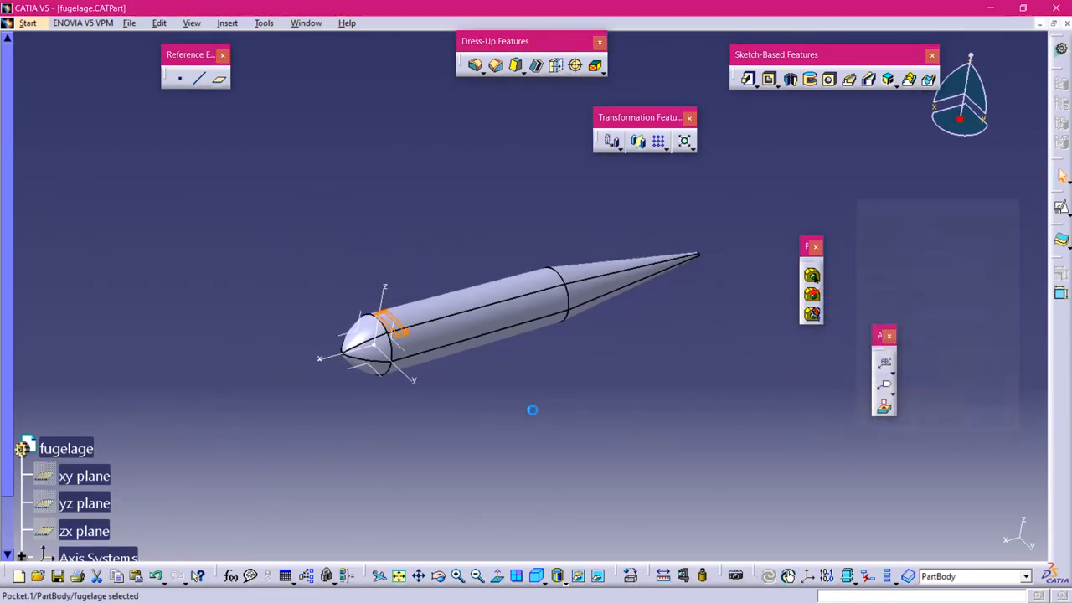
- Examine the complete fuselage and switch it to the isometric view
middle_click_drag(444, 413, 457, 522)
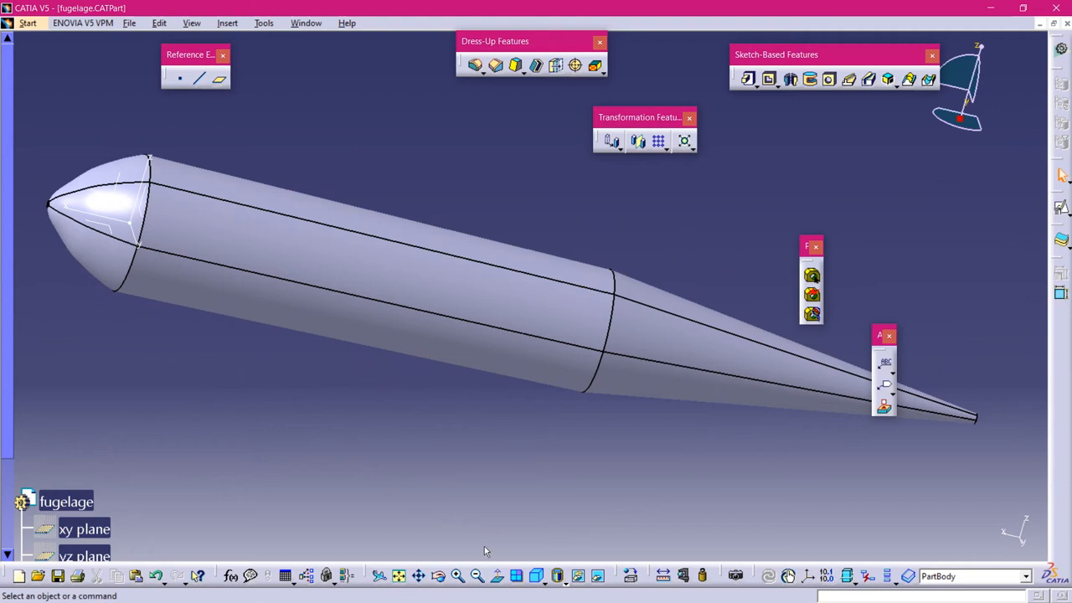
left_click(536, 576)
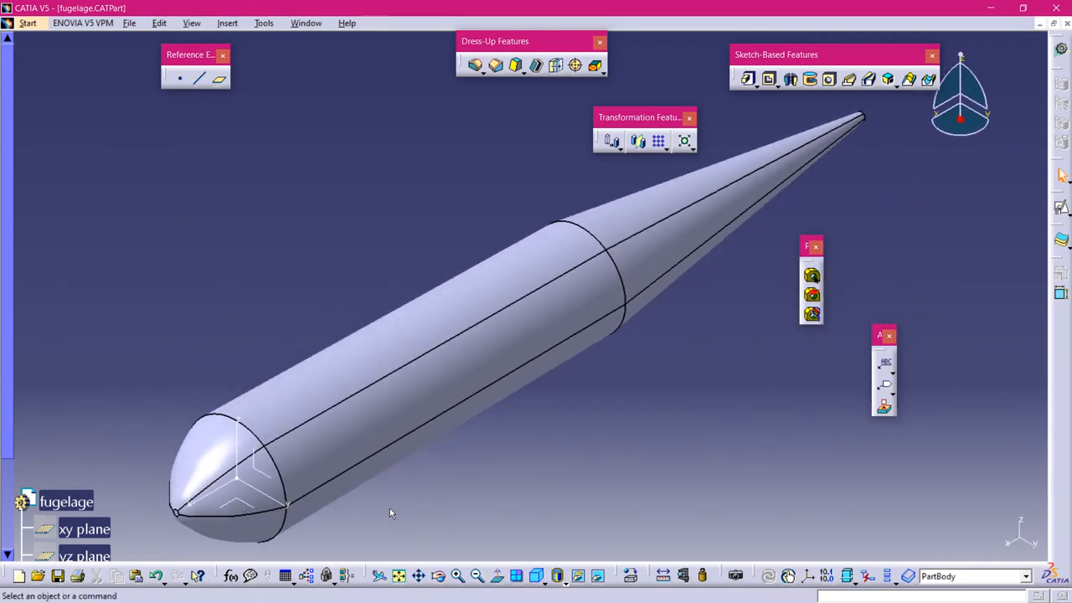
- Show Geometrical Set.1 to check its reference planes, and hide it again
middle_click_drag(390, 509, 415, 509)
scroll(63, 458, "down", 5)
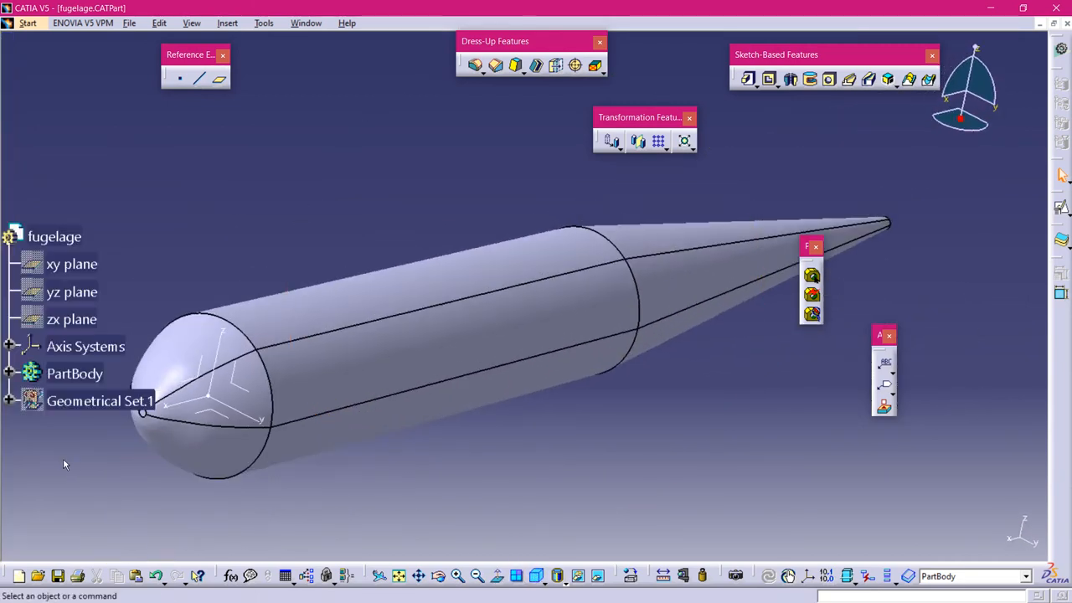
scroll(63, 458, "down", 3)
left_click(76, 296)
right_click(74, 296)
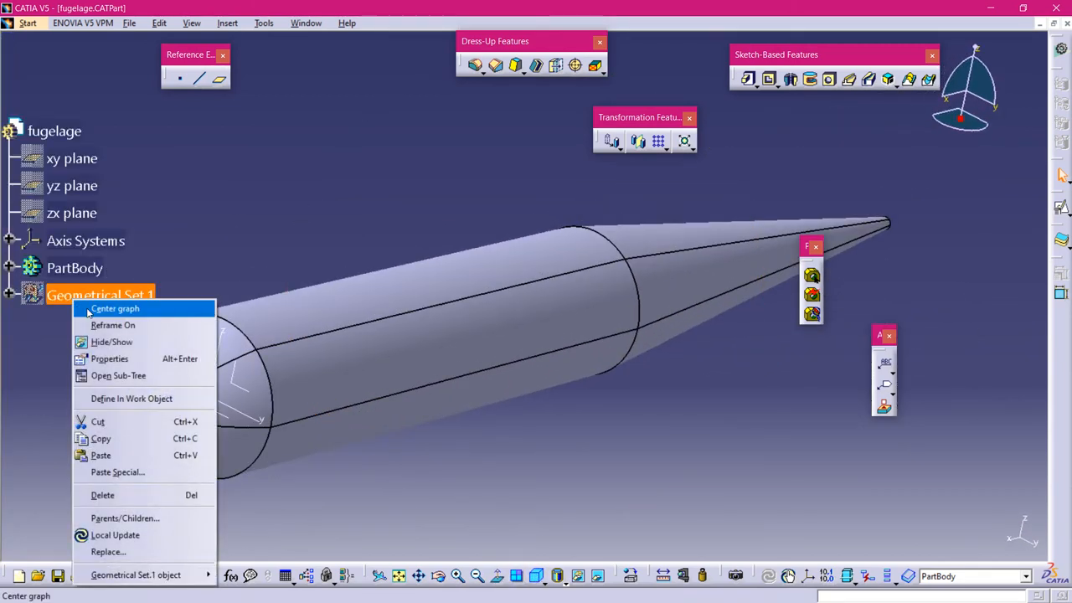
left_click(118, 343)
left_click(83, 294)
right_click(82, 295)
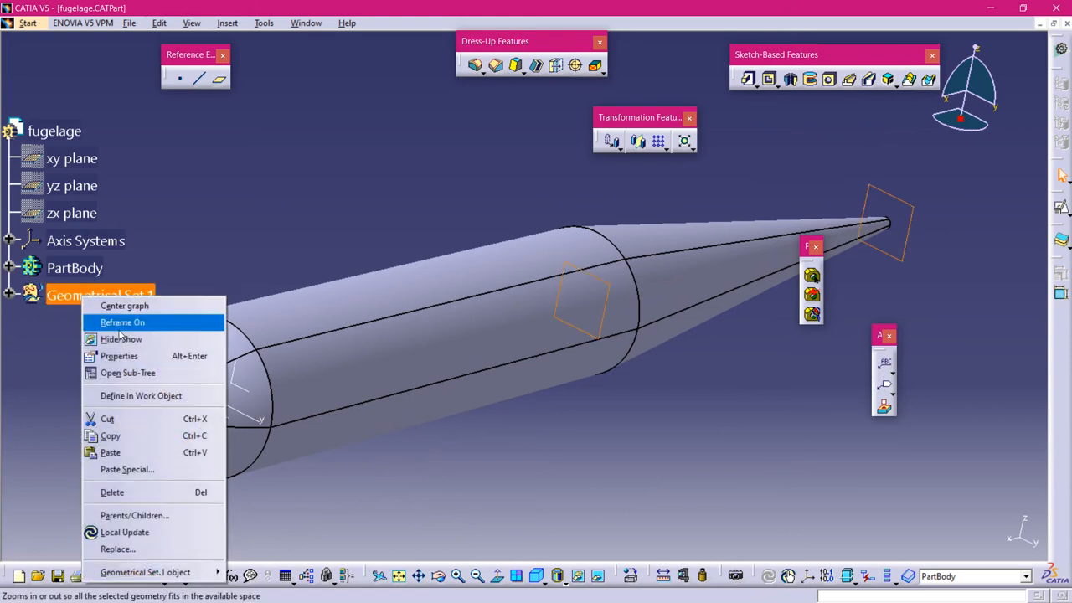
left_click(120, 339)
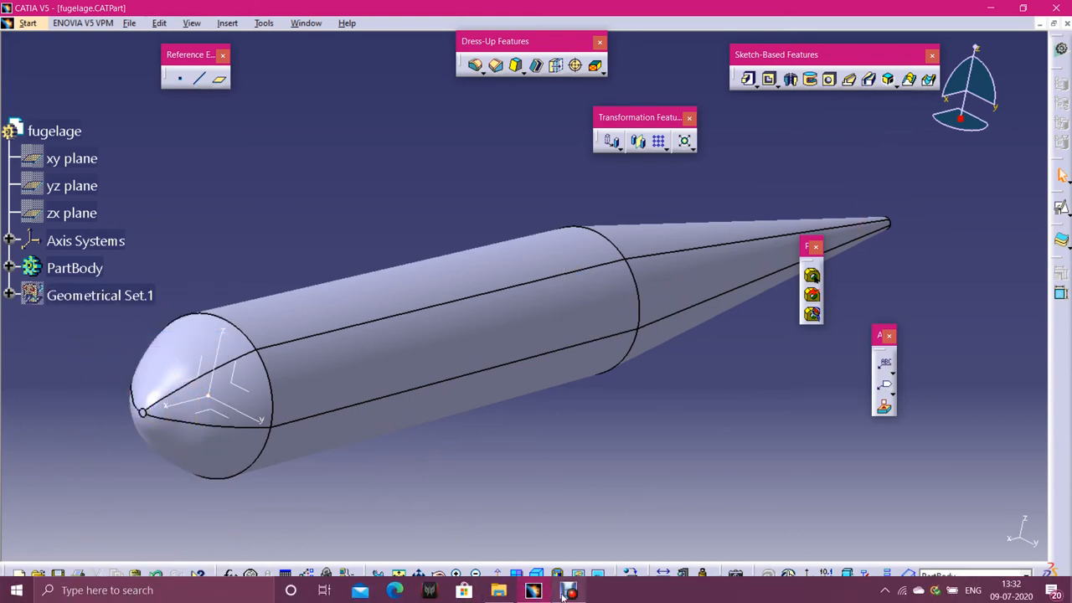
left_click(566, 592)
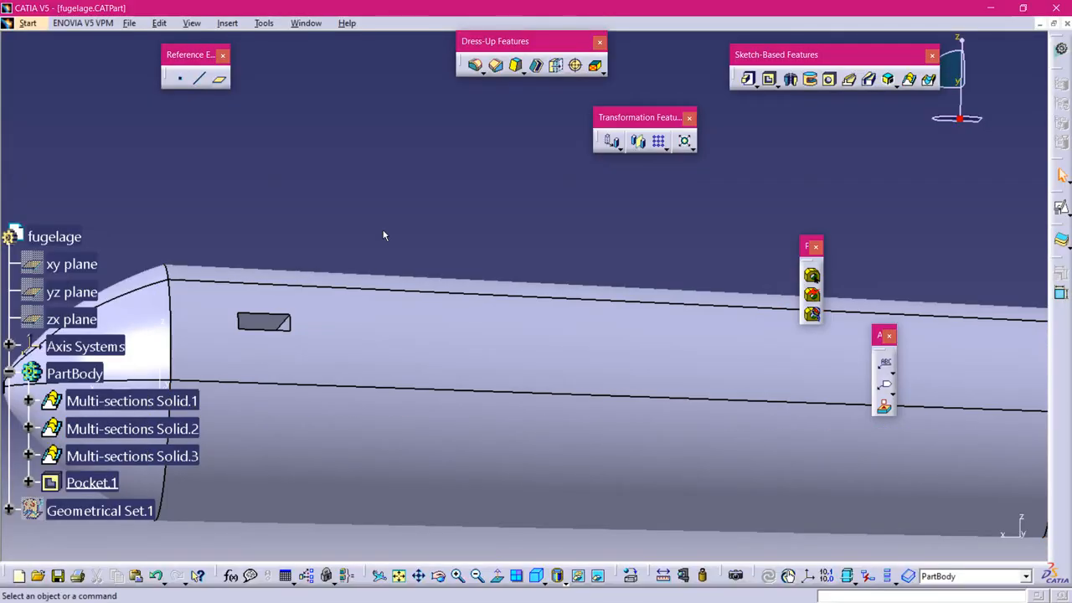
- Round the rear lower corner edge of the rectangular window cut-out with a 2 mm edge fillet
middle_click_drag(383, 235, 428, 299)
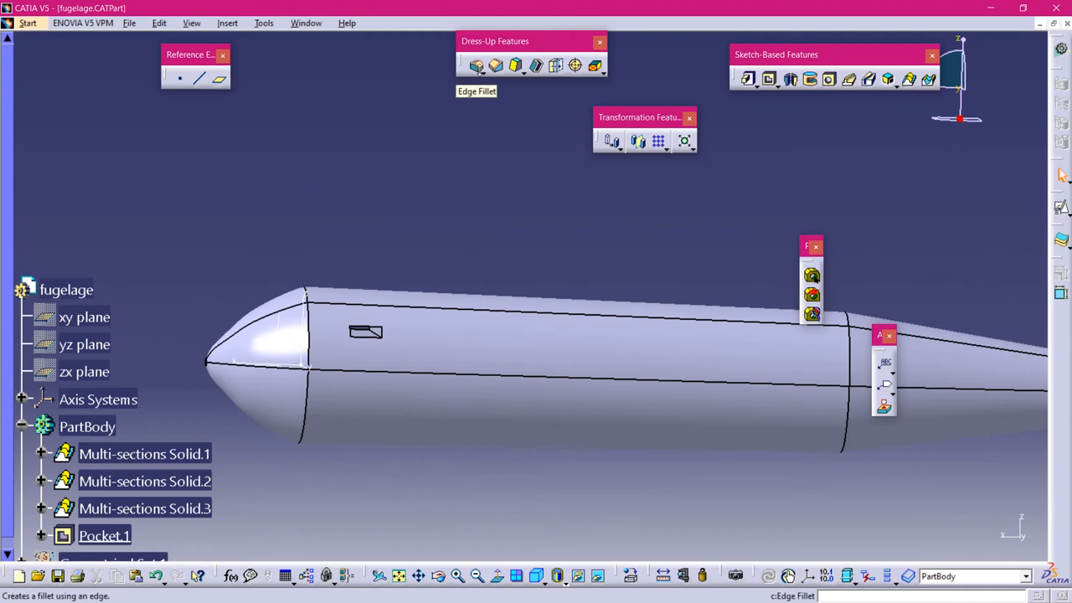
left_click(480, 72)
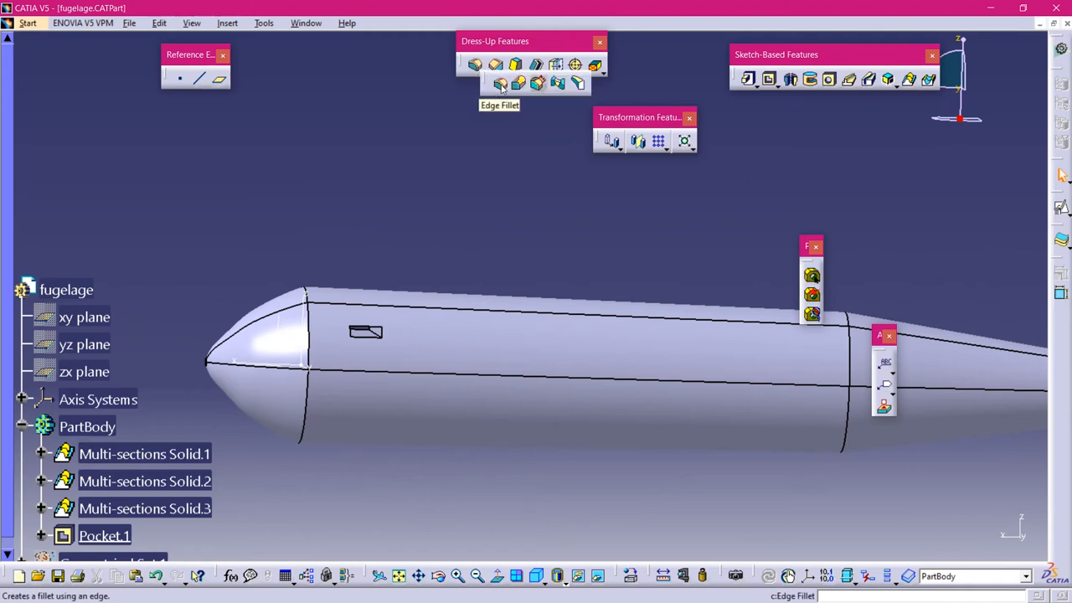
left_click(499, 82)
middle_click_drag(455, 227, 431, 290)
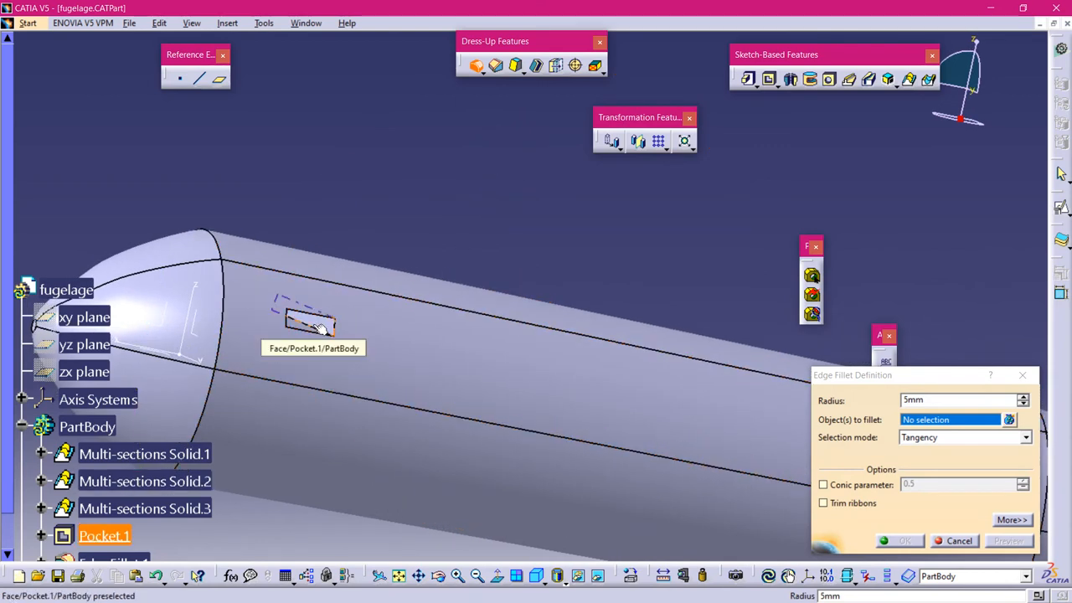
scroll(322, 331, "up", 1)
middle_click_drag(322, 330, 293, 253)
middle_click_drag(181, 262, 319, 345)
left_click(267, 255)
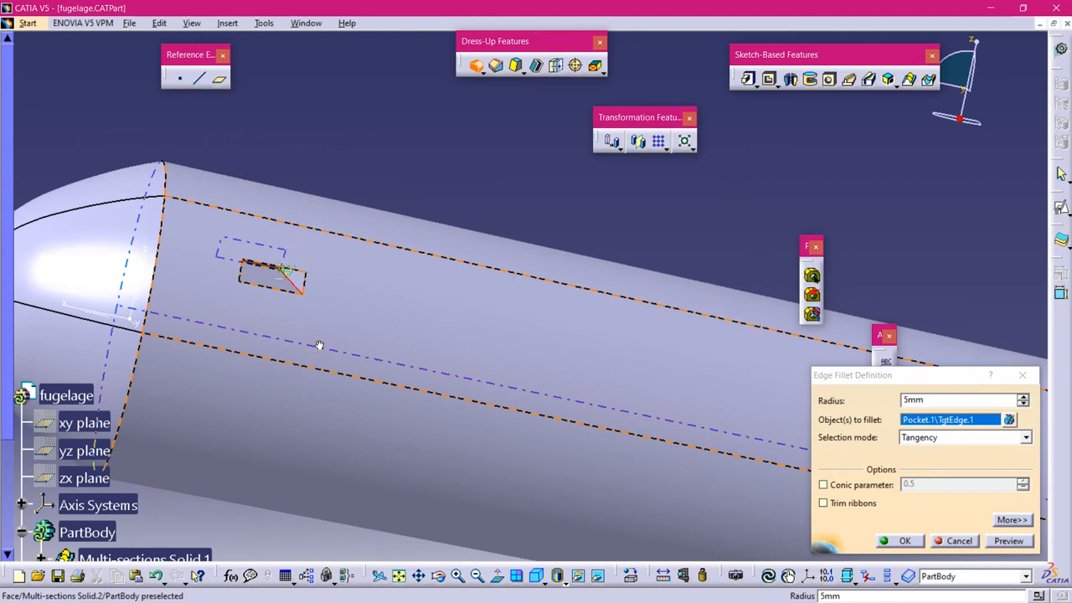
left_click(863, 389)
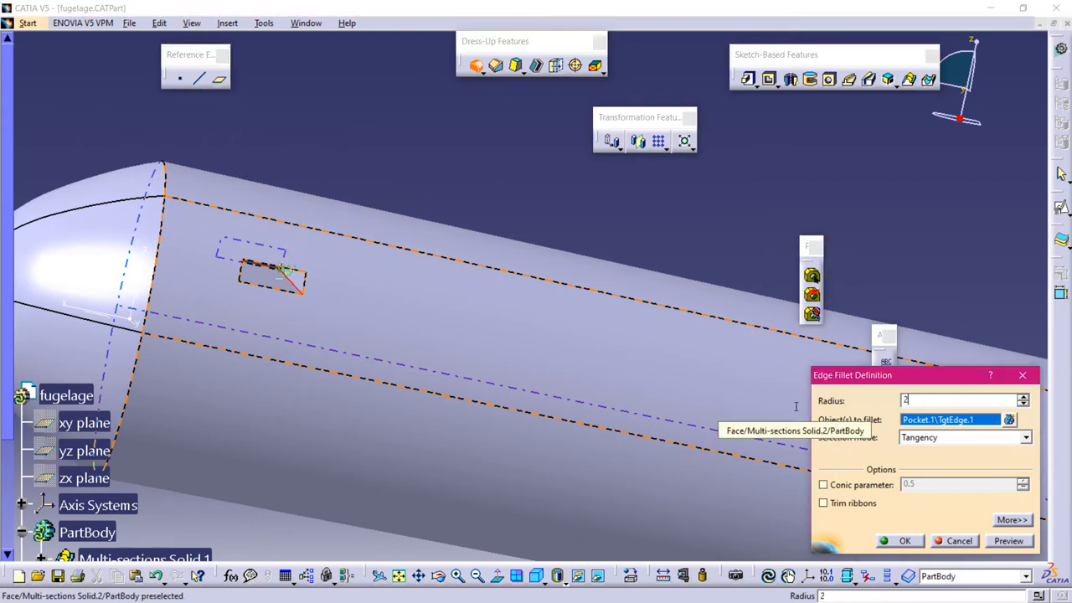
left_click(906, 541)
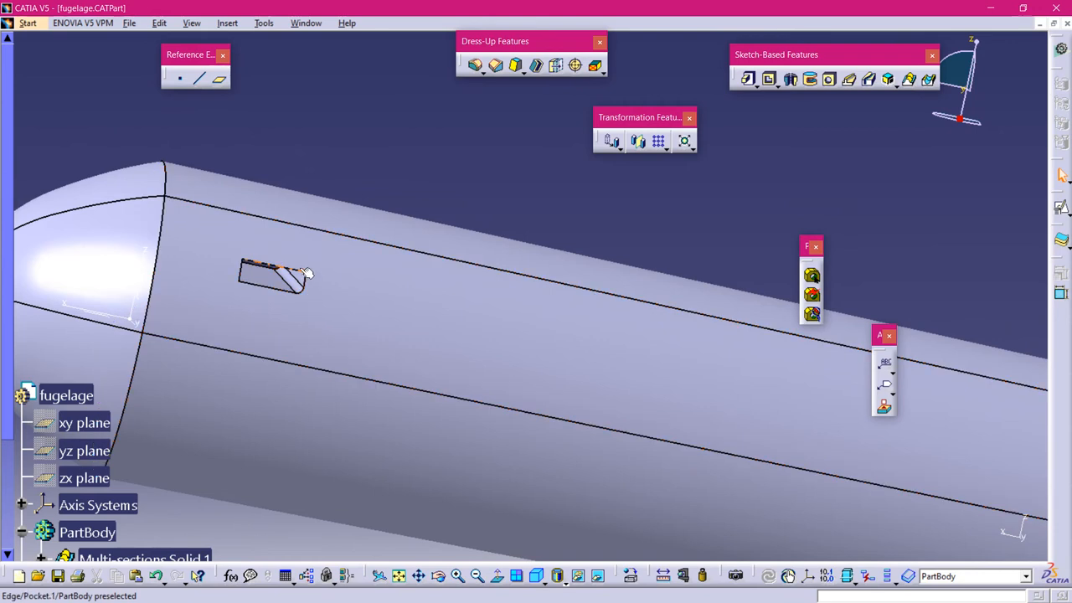
- Add a 2 mm edge fillet to the rear upper corner edge of the window cut-out
left_click(476, 66)
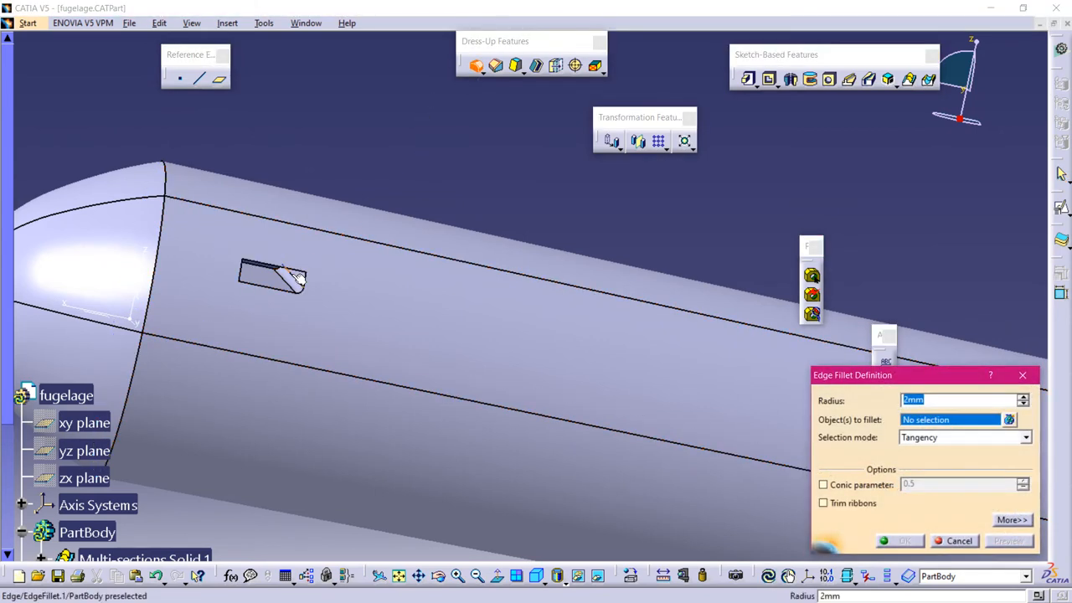
middle_click_drag(265, 282, 333, 262)
middle_click_drag(346, 220, 401, 235)
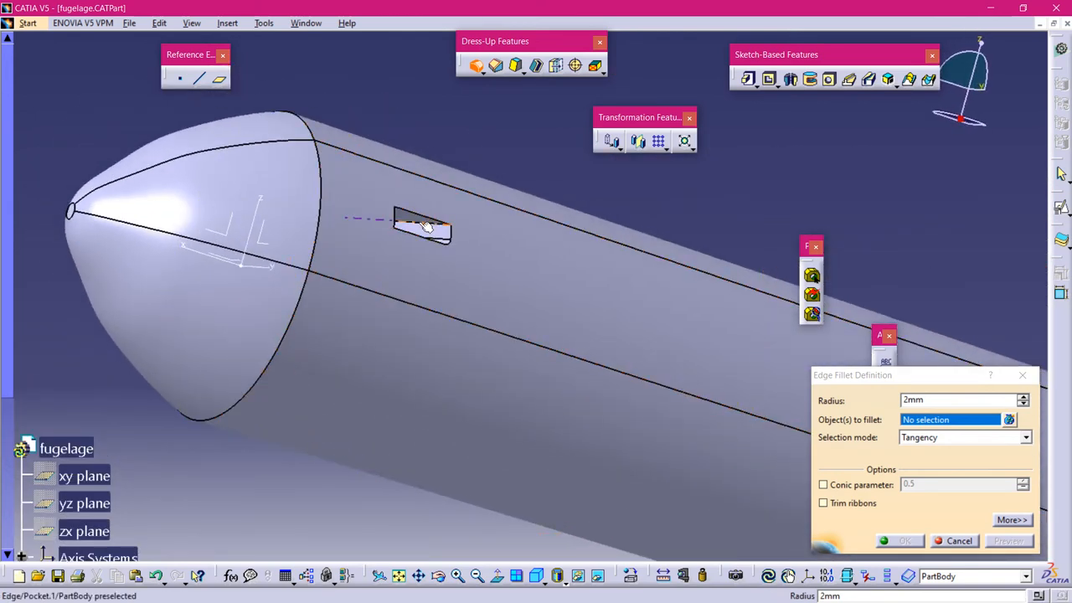
left_click(427, 226)
left_click(904, 541)
- Fillet the remaining front corner edges of the window cut-out, on the side nearest the nose
middle_click_drag(658, 346, 474, 235)
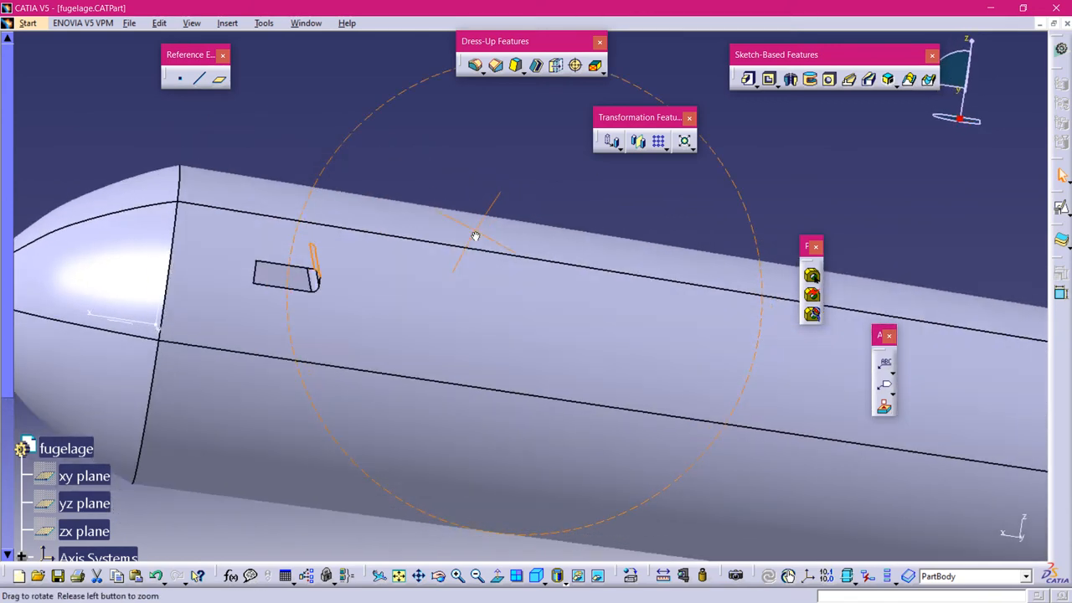
middle_click_drag(391, 153, 351, 177)
middle_click_drag(265, 382, 232, 307)
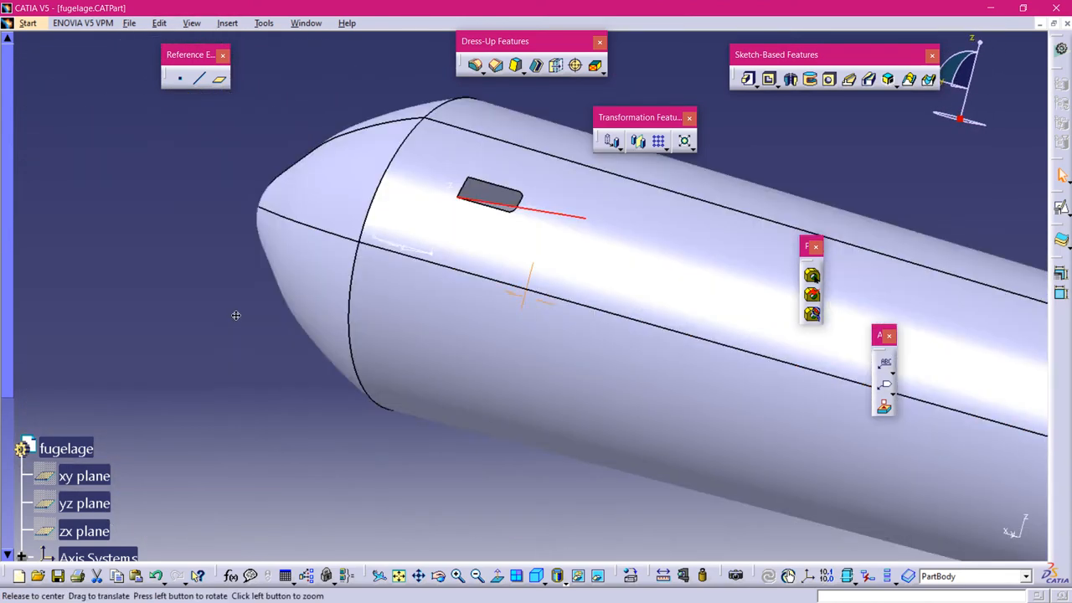
middle_click_drag(445, 246, 574, 193)
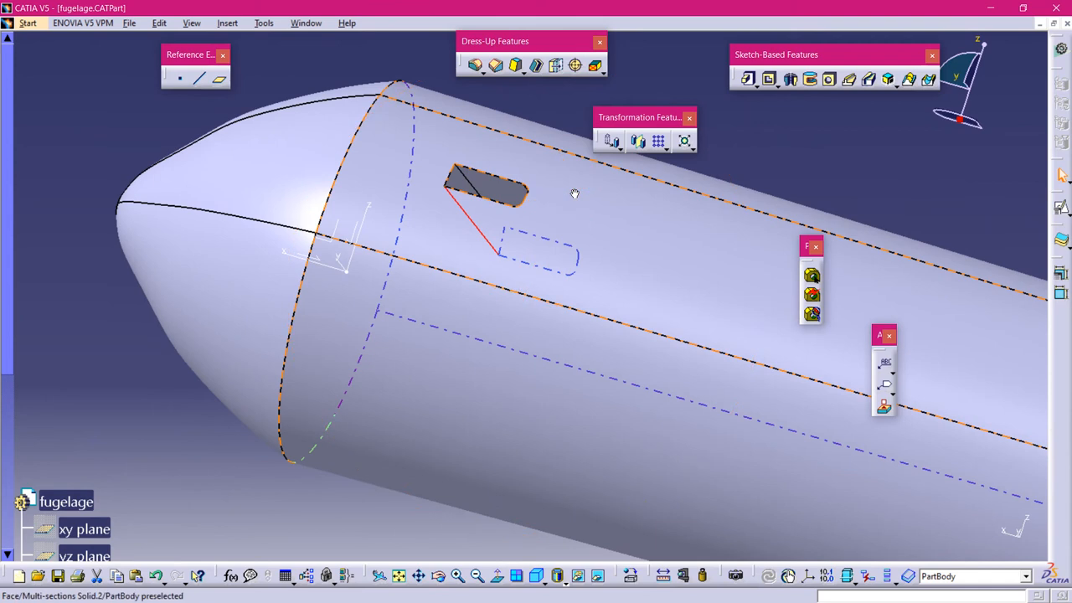
left_click(477, 184)
left_click(475, 64)
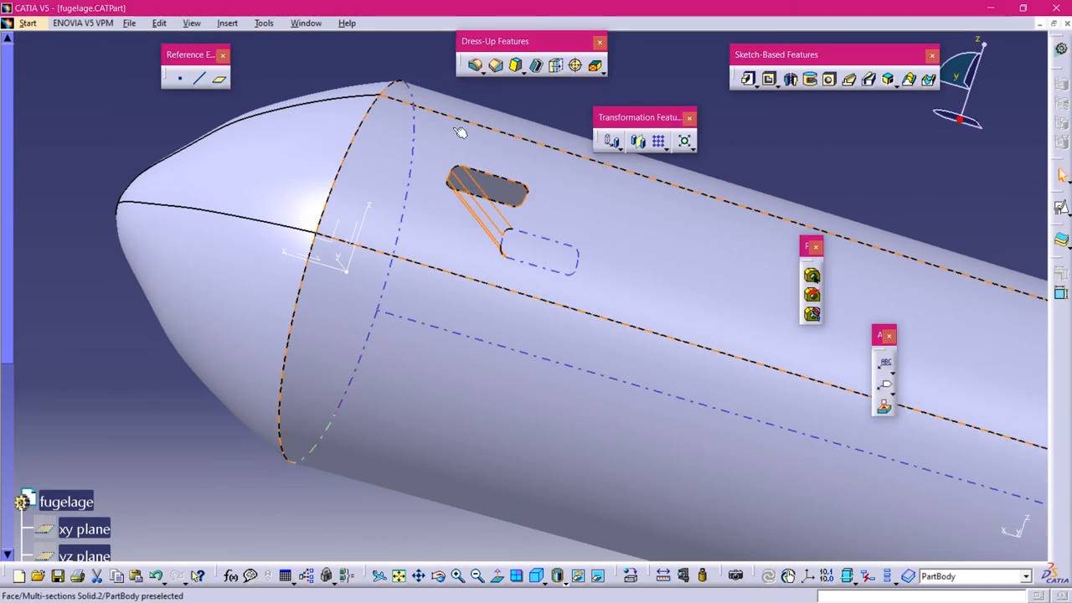
middle_click_drag(402, 67, 469, 309)
left_click(619, 453)
- Try to pattern Pocket.1 together with EdgeFillet.1 in a rectangular pattern, and cancel the pattern definition
middle_click_drag(552, 361, 311, 404)
left_click(660, 147)
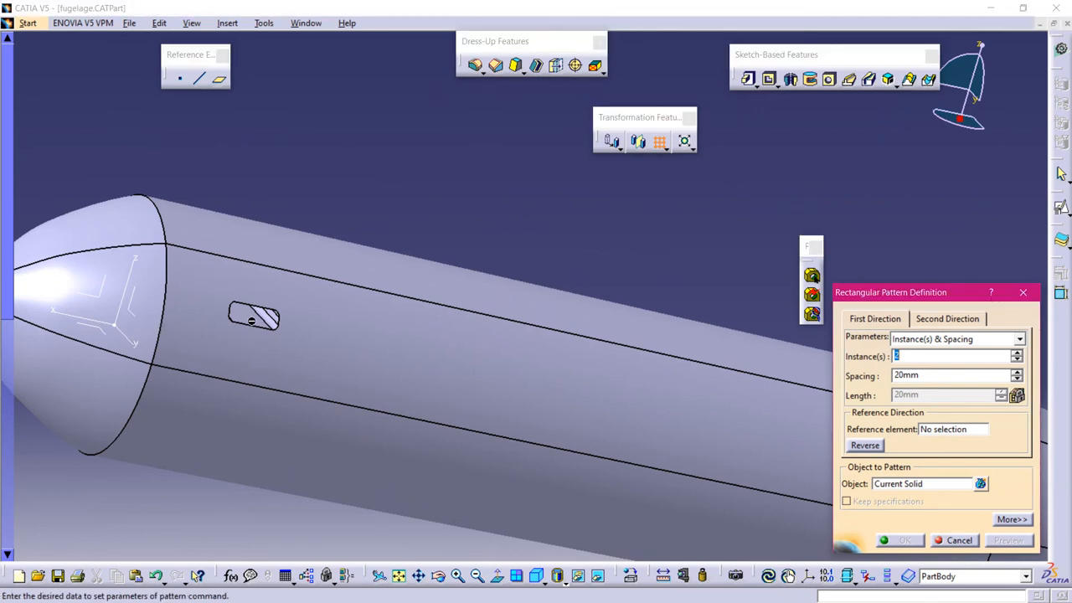
key("F3")
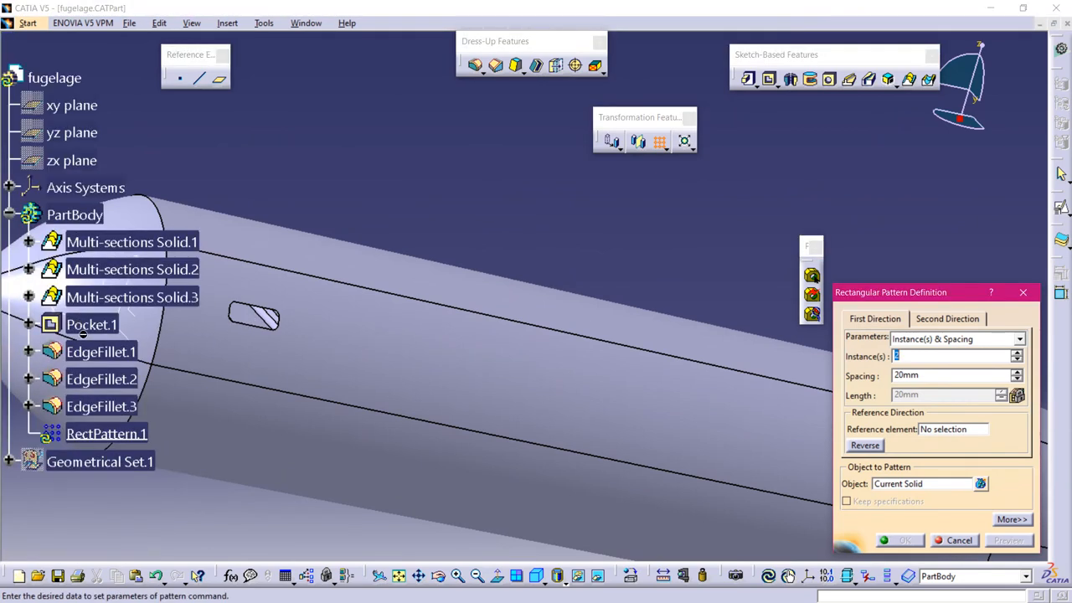
left_click(922, 486)
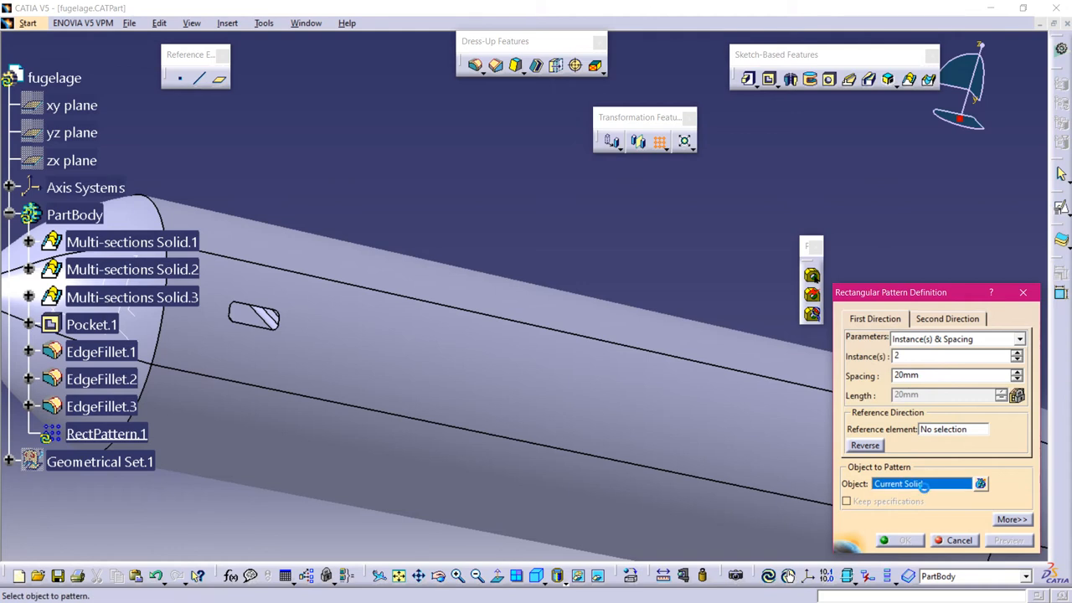
left_click(113, 325)
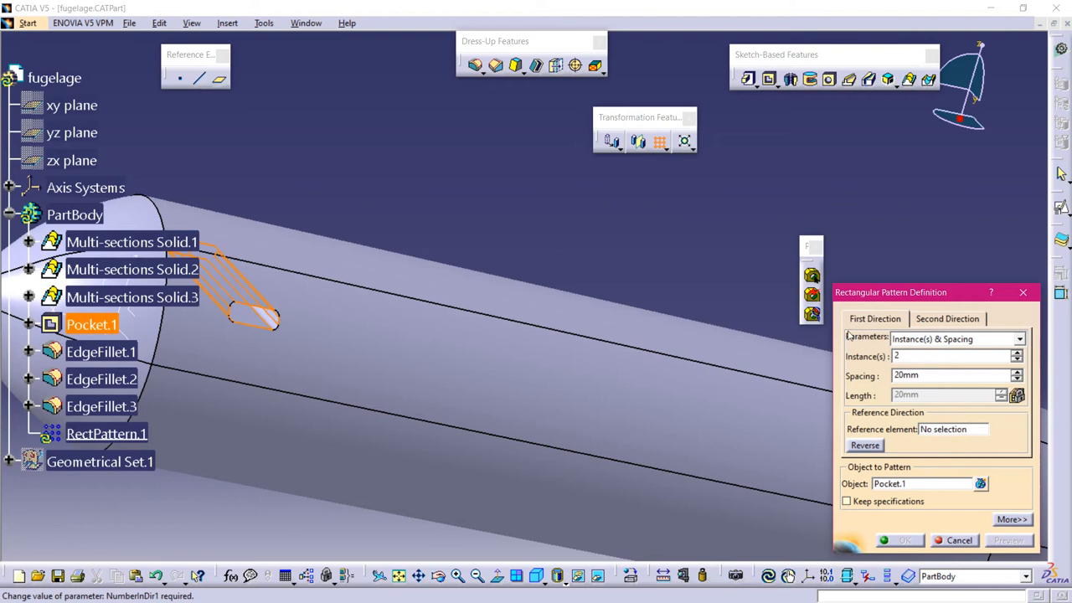
middle_click_drag(379, 204, 385, 292)
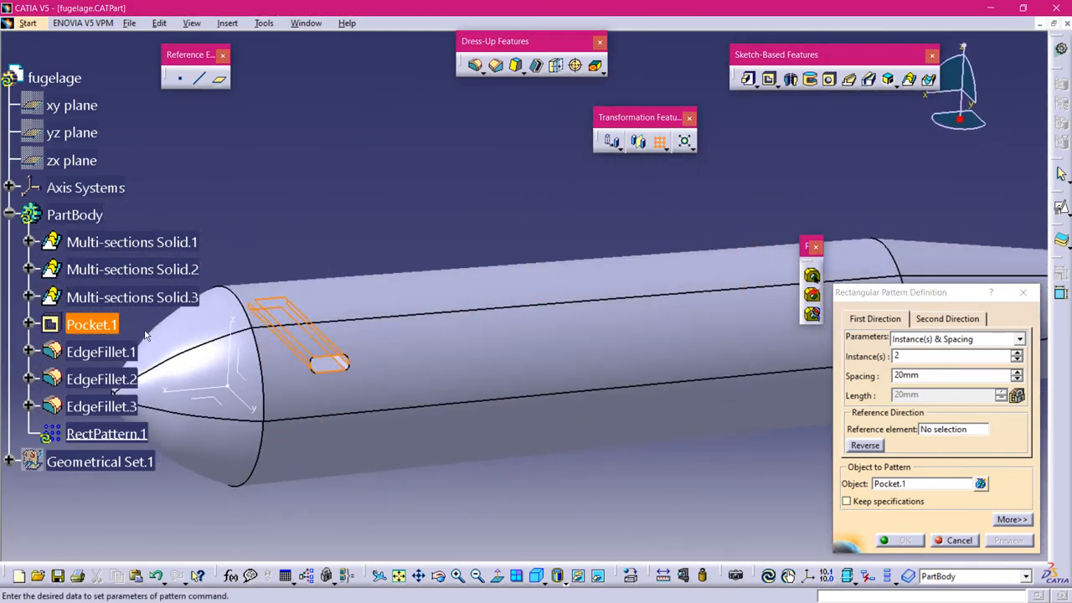
left_click(920, 490)
left_click(105, 353)
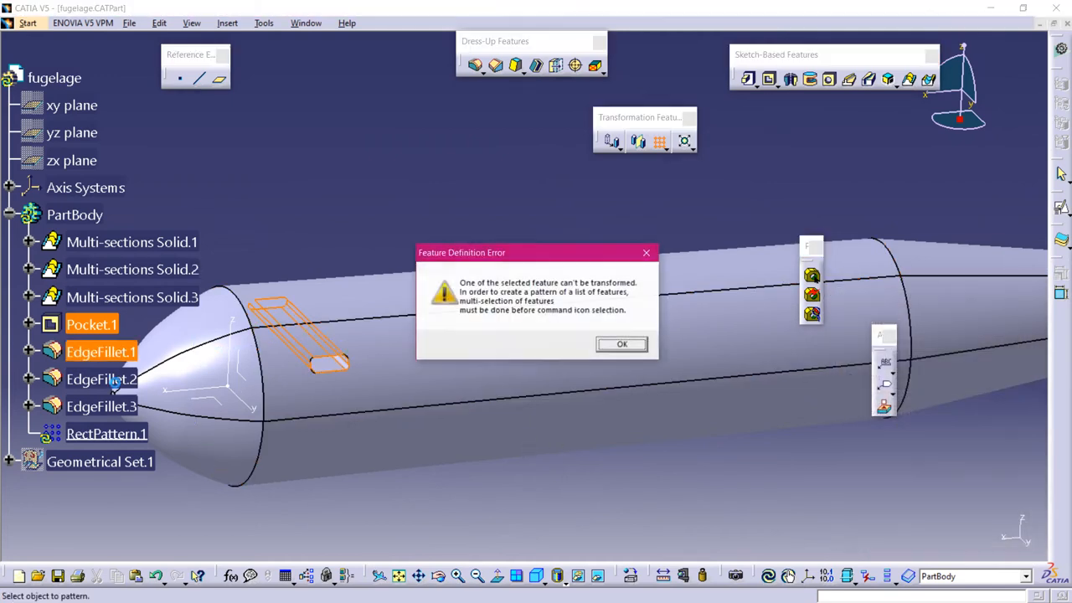
left_click(622, 344)
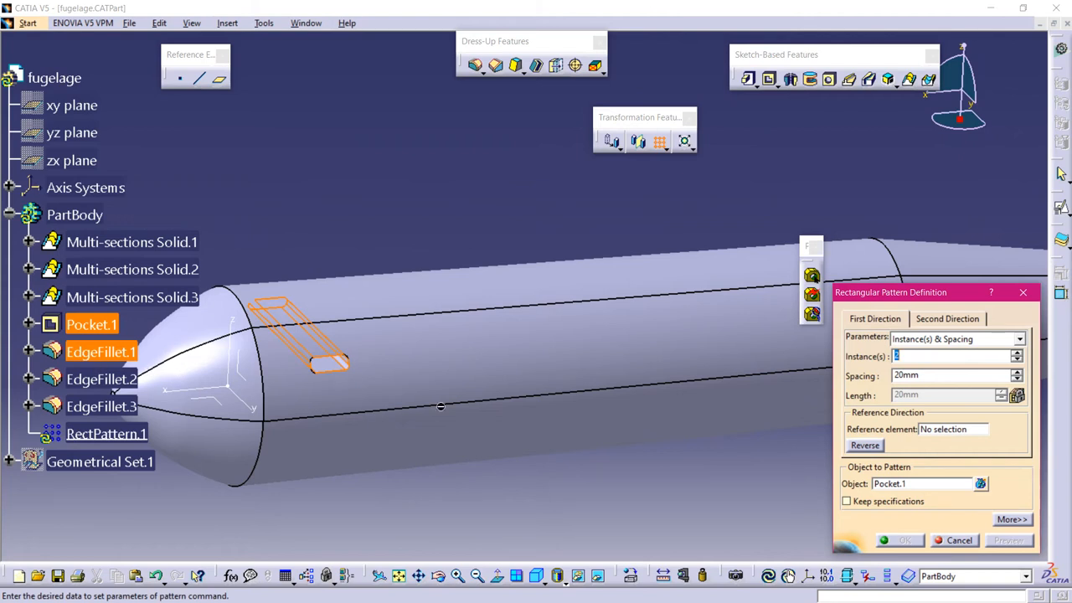
left_click(925, 486)
left_click(137, 354)
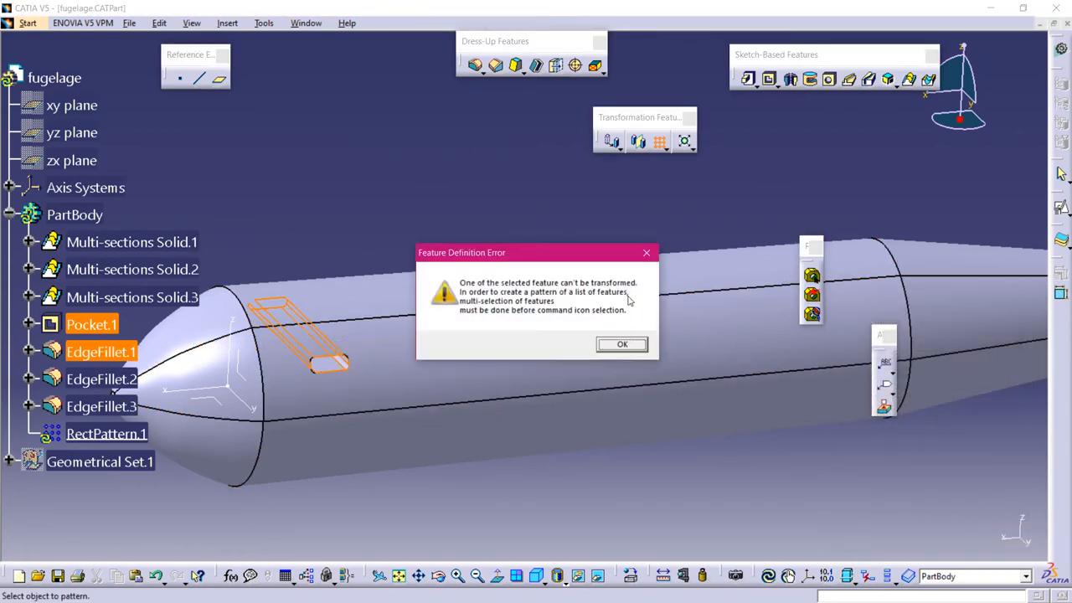
left_click(645, 253)
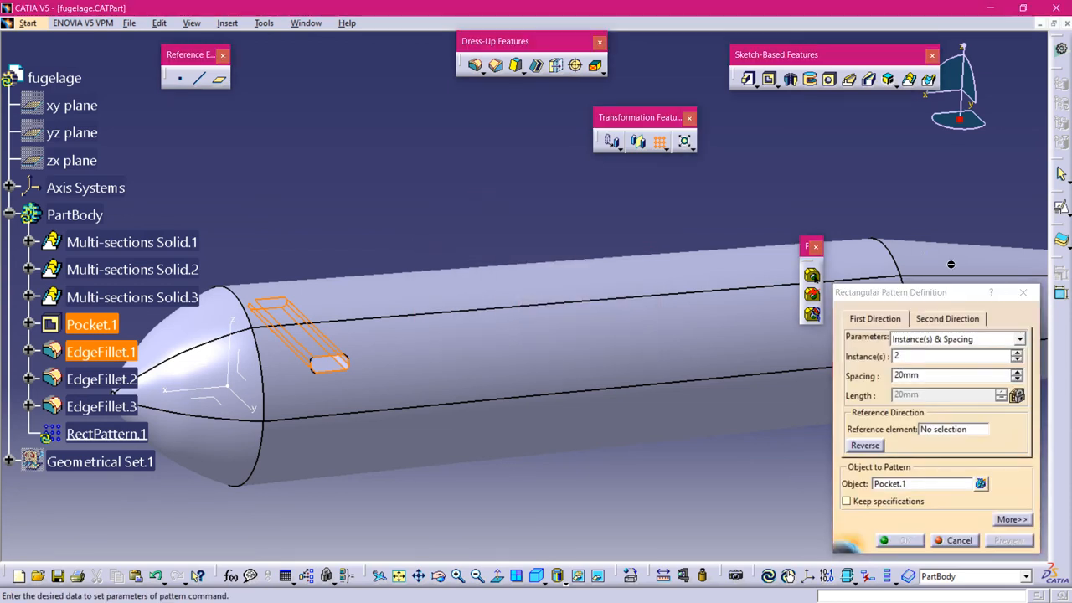
left_click(1021, 293)
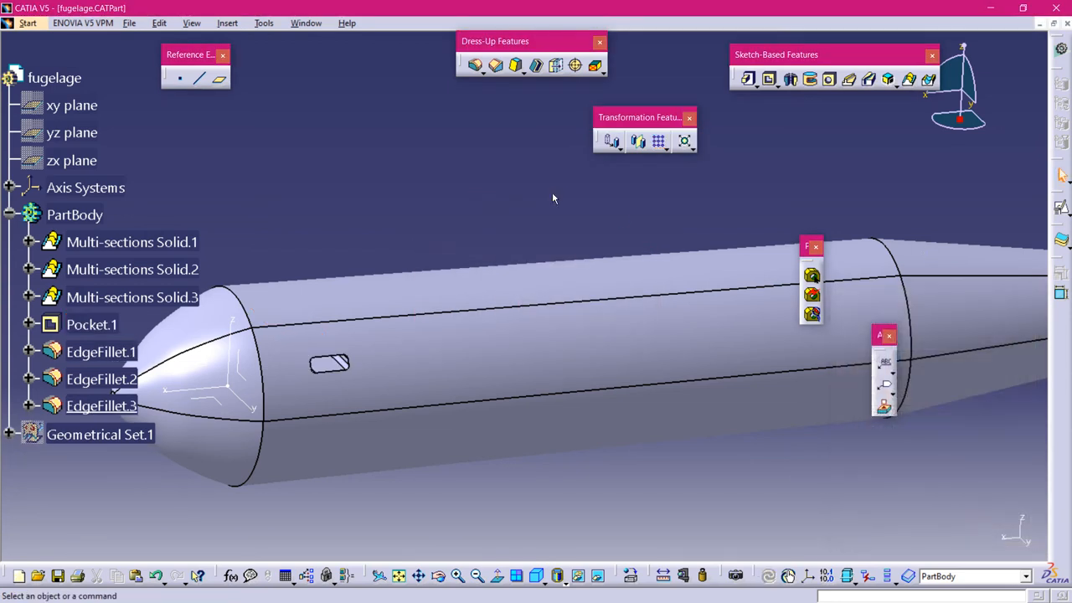
- Set up a rectangular pattern of Pocket.1 with 12 instances at 3 mm spacing in the first direction
left_click(659, 143)
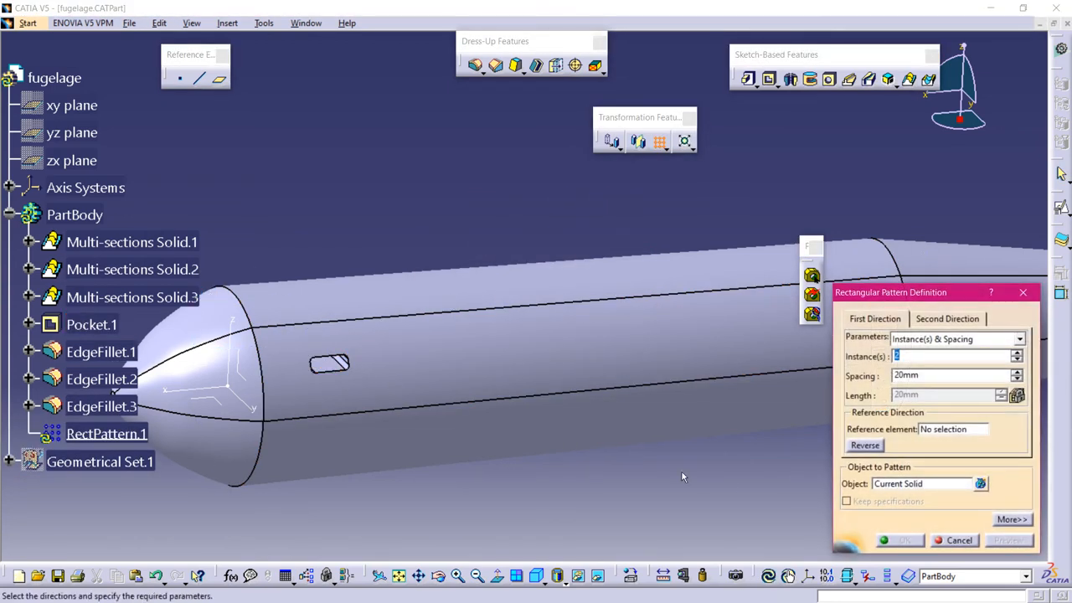
left_click(906, 485)
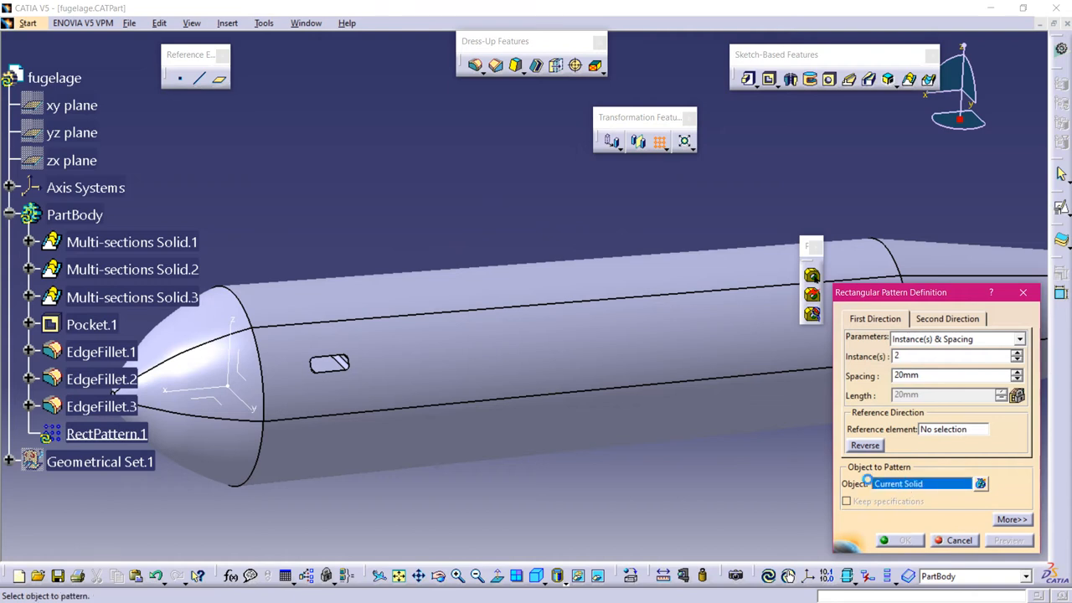
left_click(56, 325)
middle_click_drag(585, 175, 539, 158)
middle_click_drag(643, 235, 483, 342)
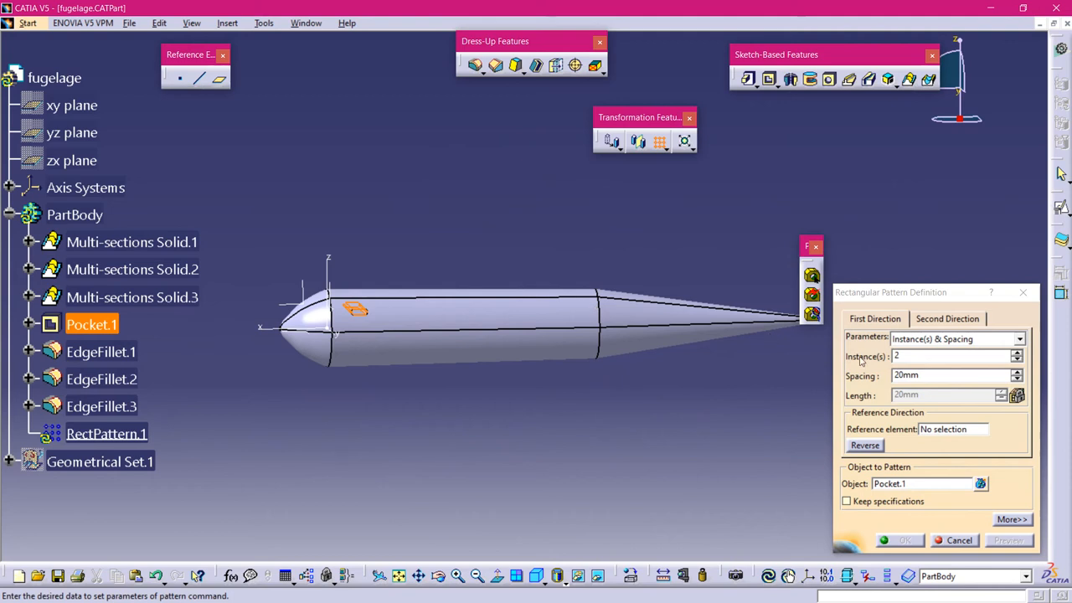
double_click(912, 356)
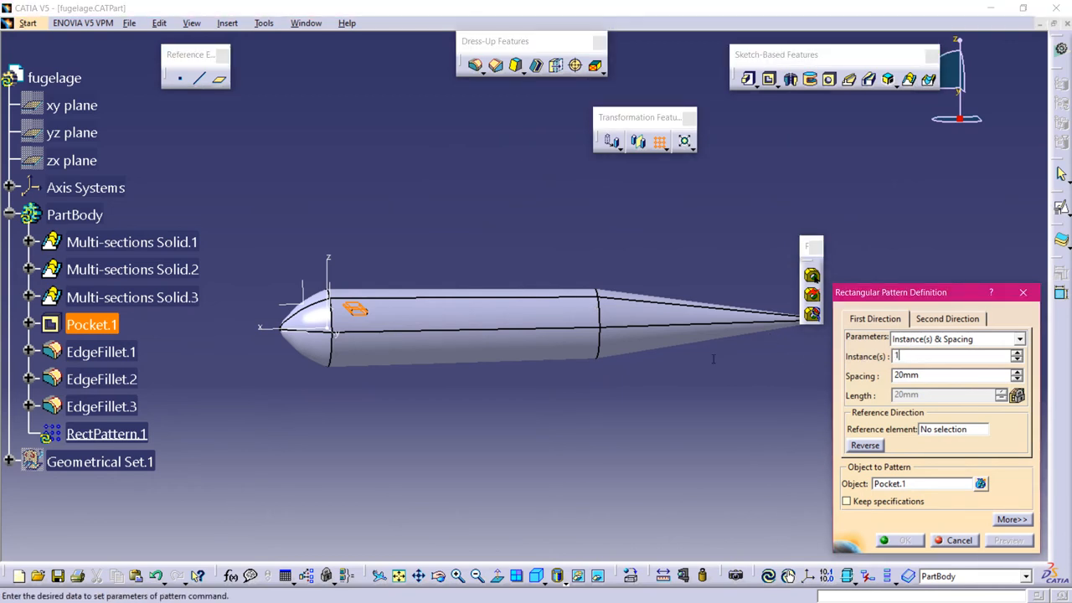
left_click(919, 377)
double_click(924, 376)
- Try the axis system's YZ and ZX planes as the window pattern's first reference direction
left_click(951, 429)
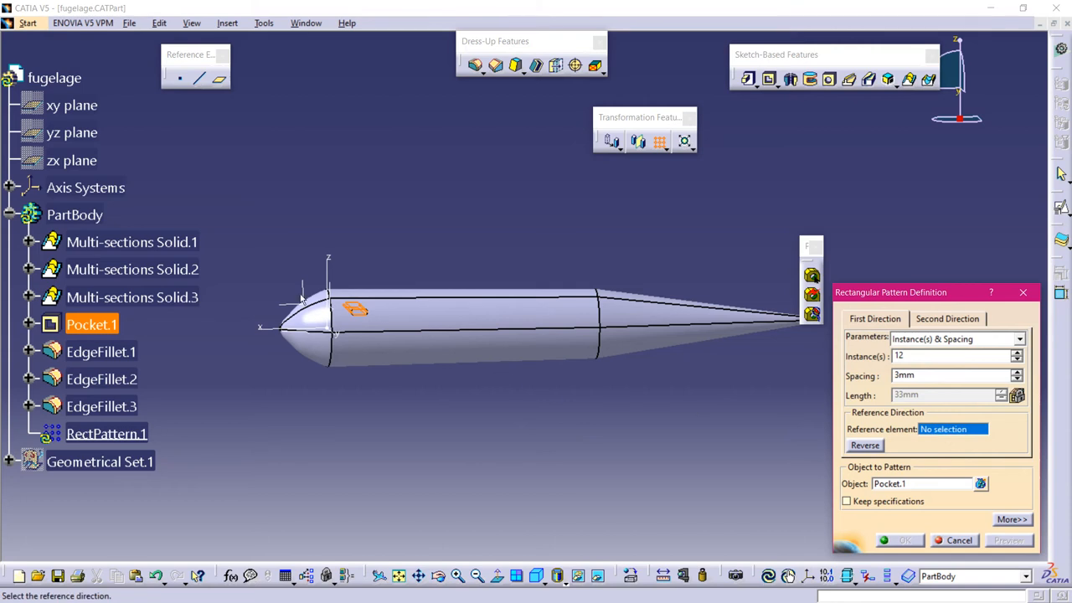
left_click(324, 309)
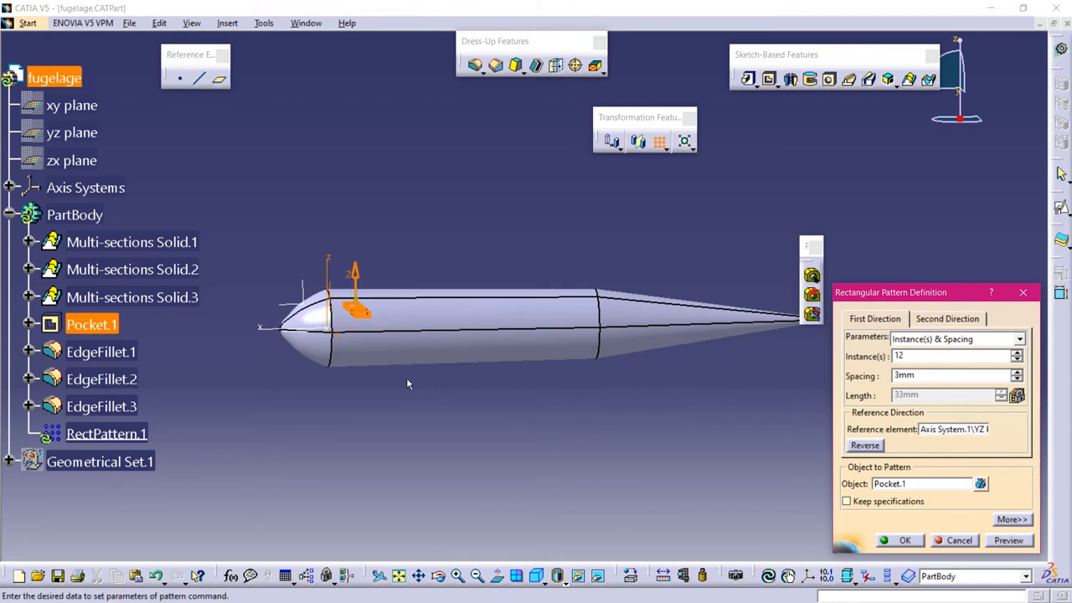
left_click(945, 429)
left_click(288, 306)
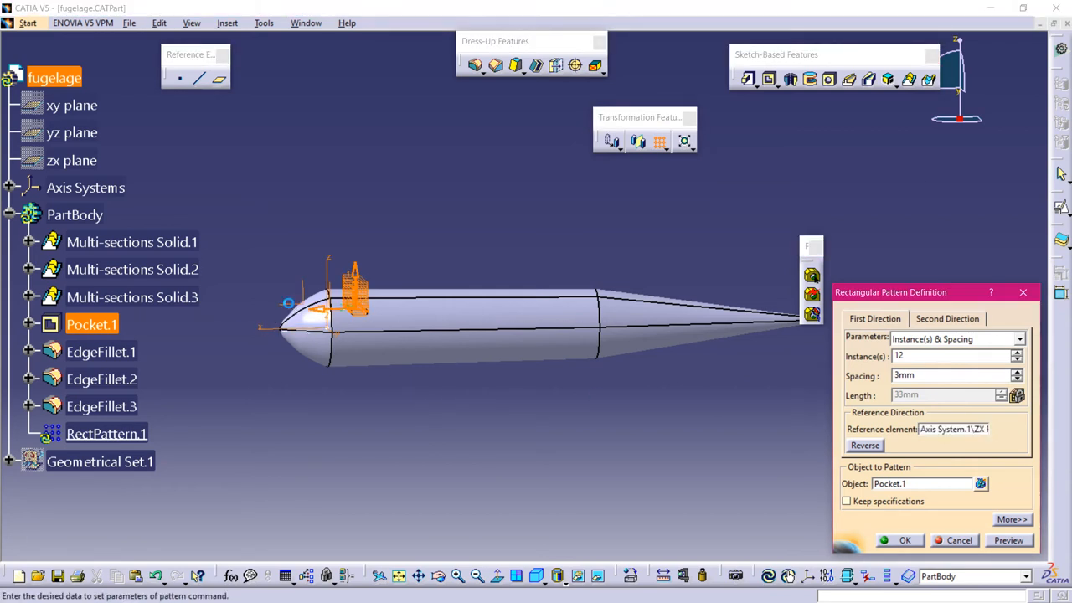
middle_click_drag(458, 419, 570, 401)
- Set Axis System.1's XY plane as the pattern's reference element and reverse the direction so the windows run toward the tail
left_click(952, 429)
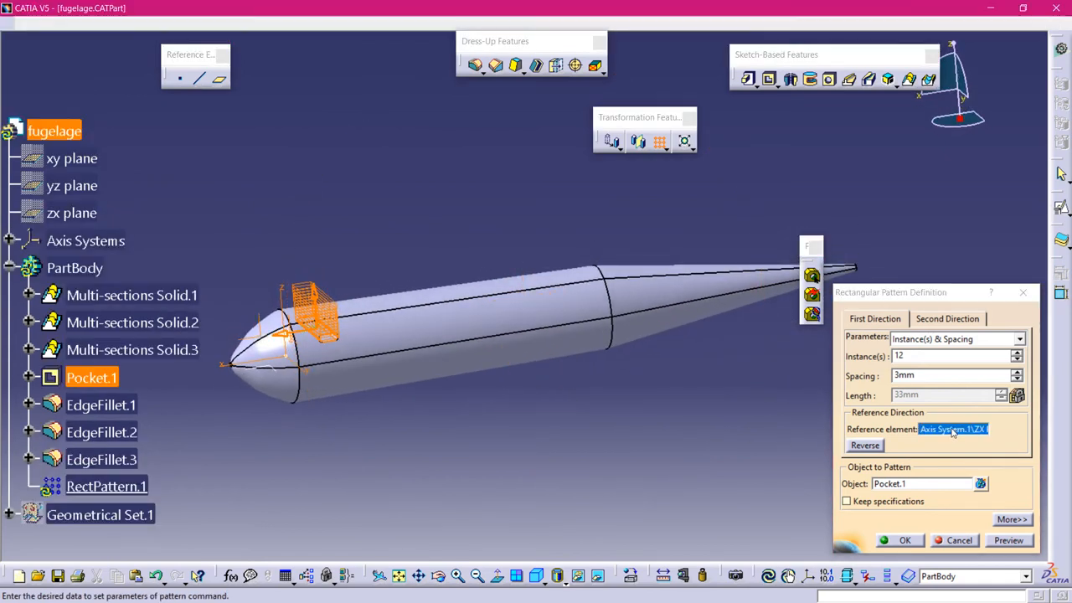
left_click(282, 374)
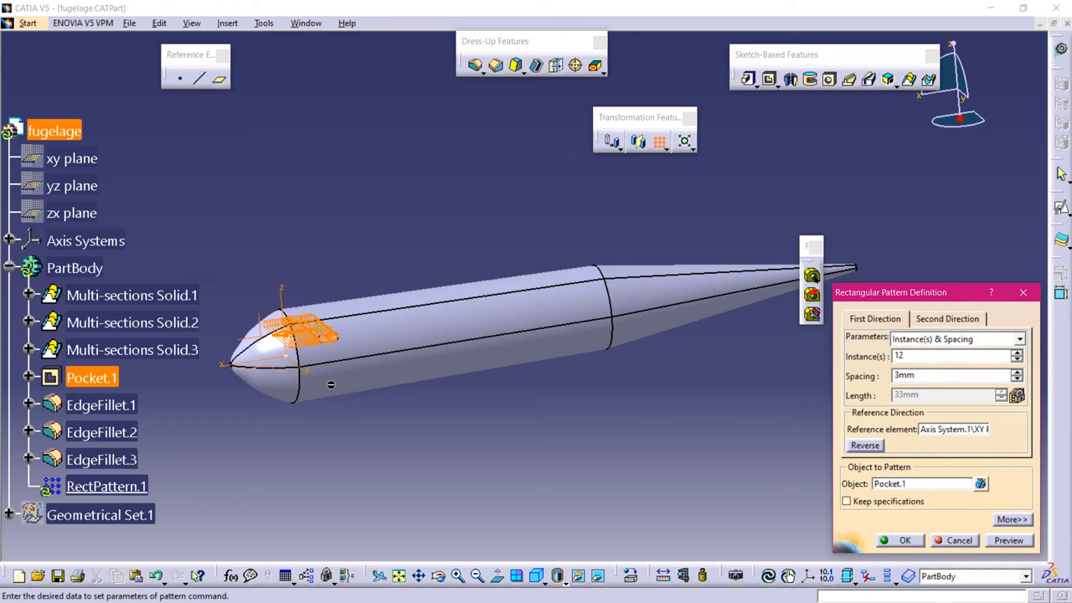
left_click(864, 446)
middle_click_drag(571, 441, 682, 397)
- Increase the window pattern's first-direction spacing to 21 mm
left_click(1016, 371)
left_click(1015, 372)
left_click(1015, 372)
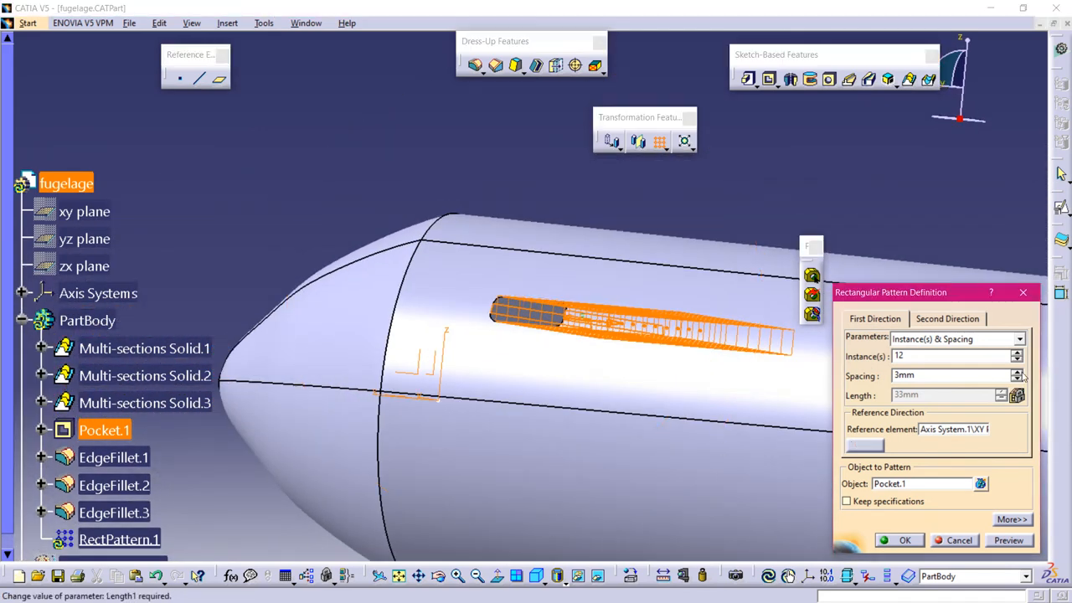
left_click(1016, 372)
left_click(1015, 372)
left_click(1016, 371)
middle_click_drag(313, 145, 409, 287)
middle_click_drag(672, 482, 521, 445)
double_click(1015, 372)
double_click(1016, 371)
left_click(1015, 372)
double_click(1015, 372)
left_click(1015, 372)
double_click(1016, 372)
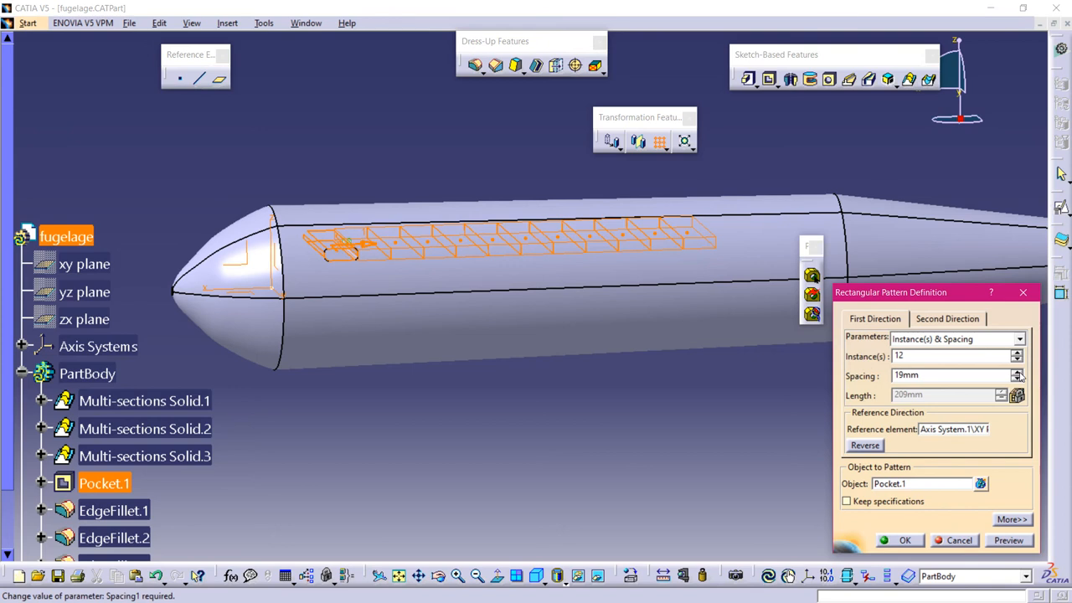
left_click(1016, 371)
left_click(1016, 371)
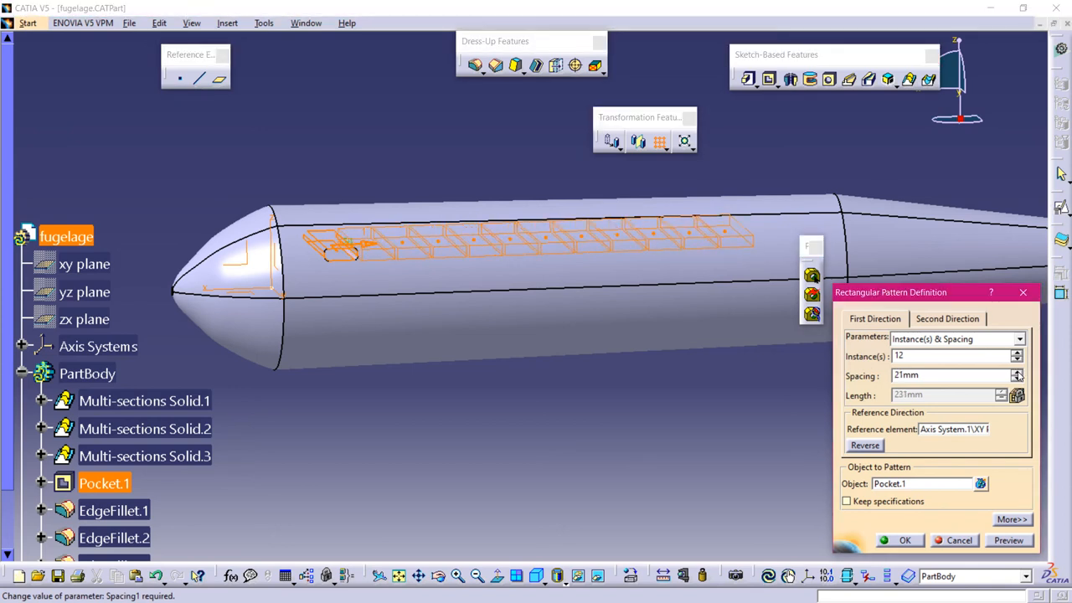
- Set the window pattern to 15 instances at 22 mm spacing, preview it and create it
middle_click_drag(387, 400, 414, 403)
left_click(896, 355)
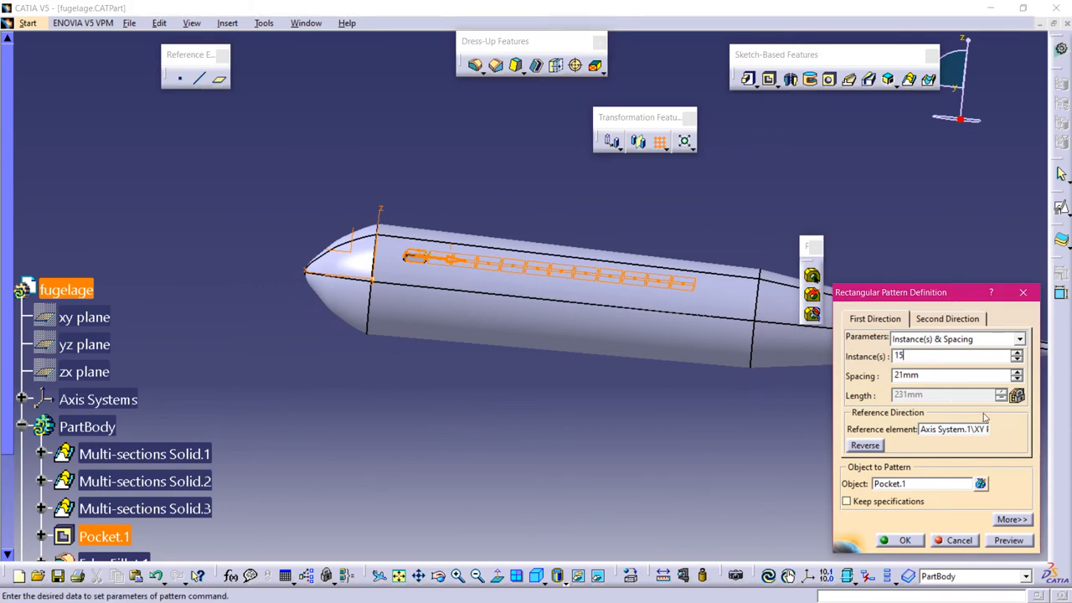
left_click(1017, 373)
mouse_move(479, 159)
middle_mouse_down()
mouse_move(503, 220)
mouse_move(469, 201)
mouse_move(479, 209)
middle_mouse_up()
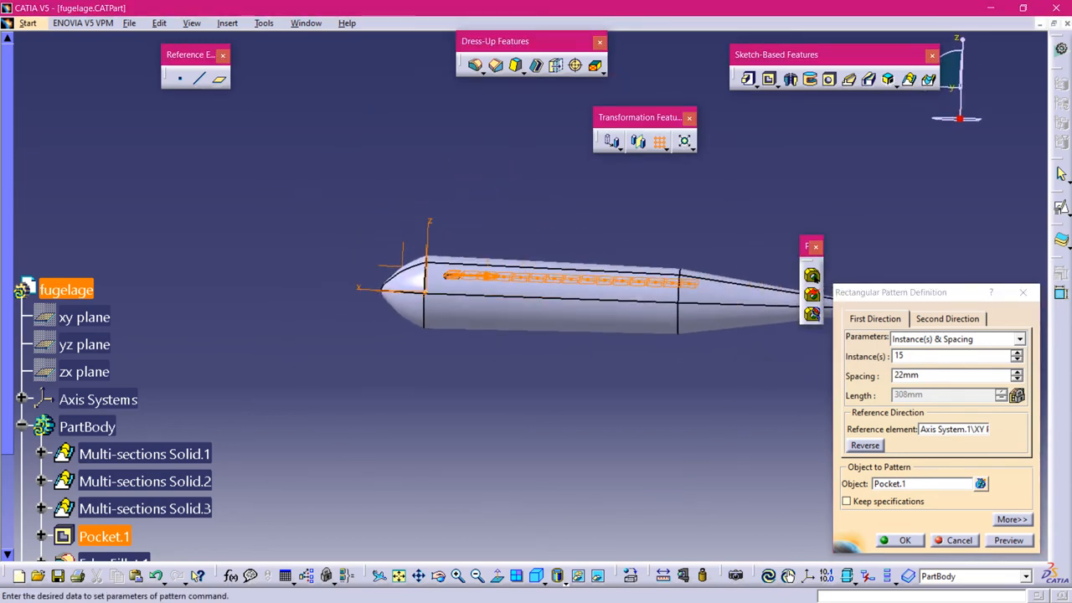
left_click(1023, 540)
middle_click_drag(481, 167, 620, 421)
left_click(904, 540)
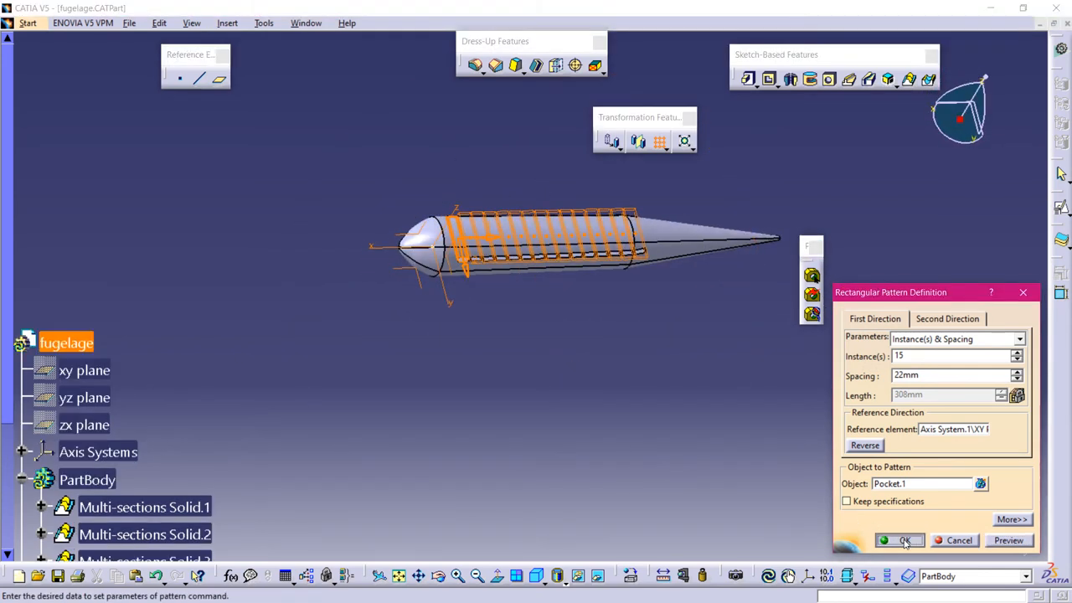
- Delete EdgeFillet.1, EdgeFillet.2 and EdgeFillet.3 from the first window cut-out
middle_click_drag(540, 411, 350, 303)
middle_click_drag(519, 293, 360, 465)
scroll(334, 463, "down", 5)
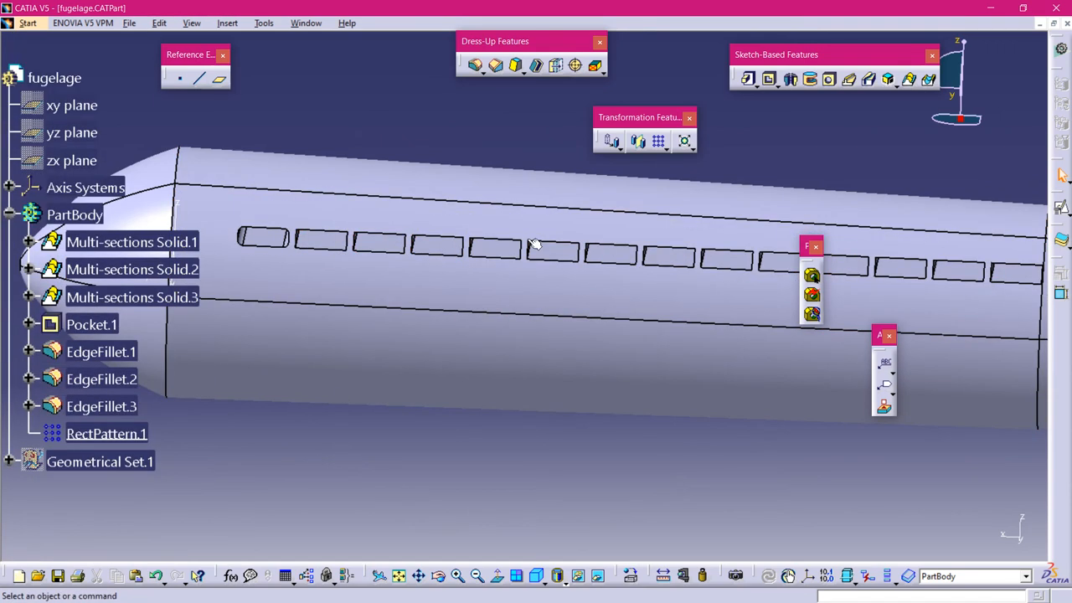
middle_click_drag(387, 98, 392, 142)
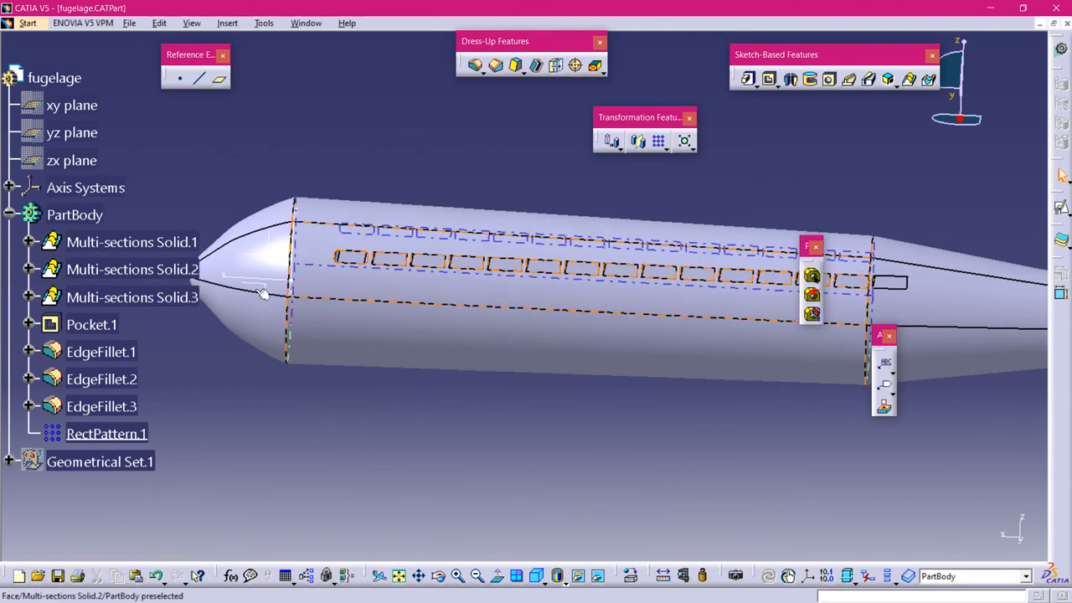
left_click(105, 356)
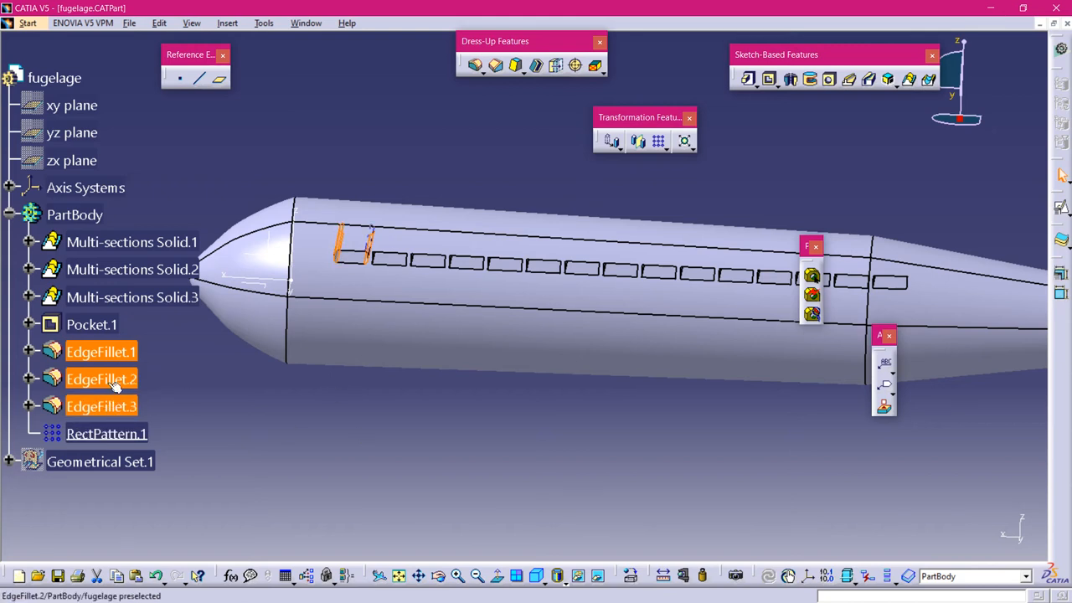
left_click(114, 381, "ctrl")
right_click(115, 382)
left_click(139, 291)
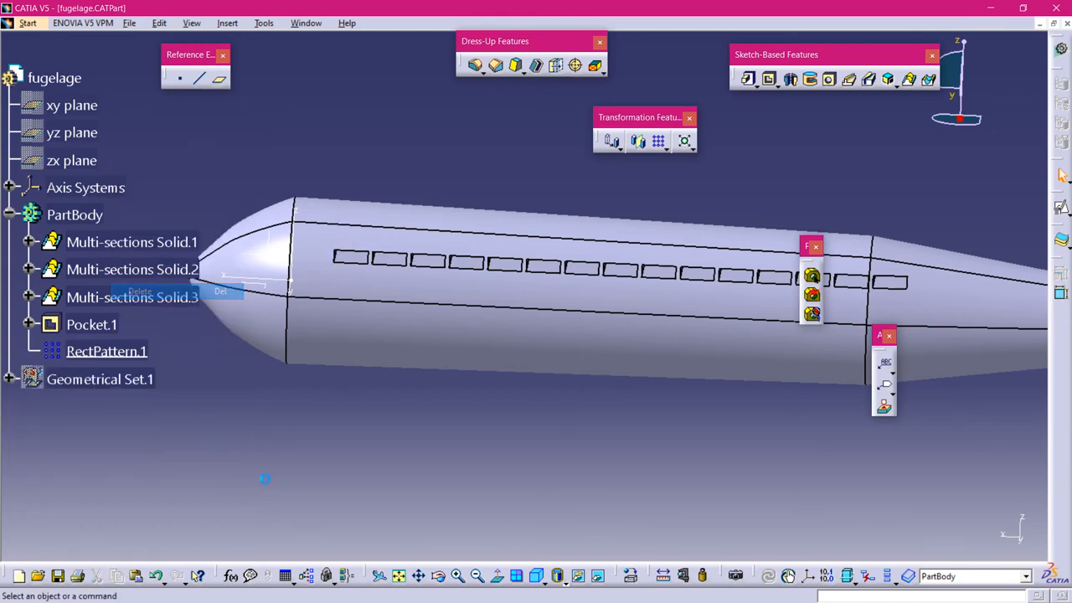
- Add a single 2 mm edge fillet to all four corner edges of the first window, nearest the nose
middle_click_drag(342, 450, 322, 359)
middle_click_drag(256, 335, 533, 353)
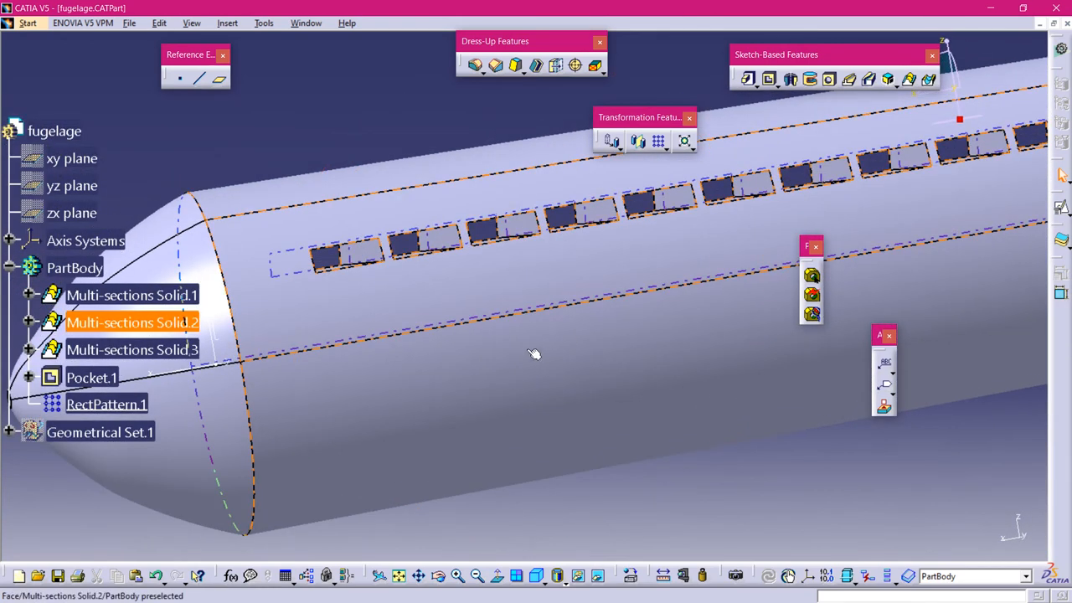
left_click(477, 66)
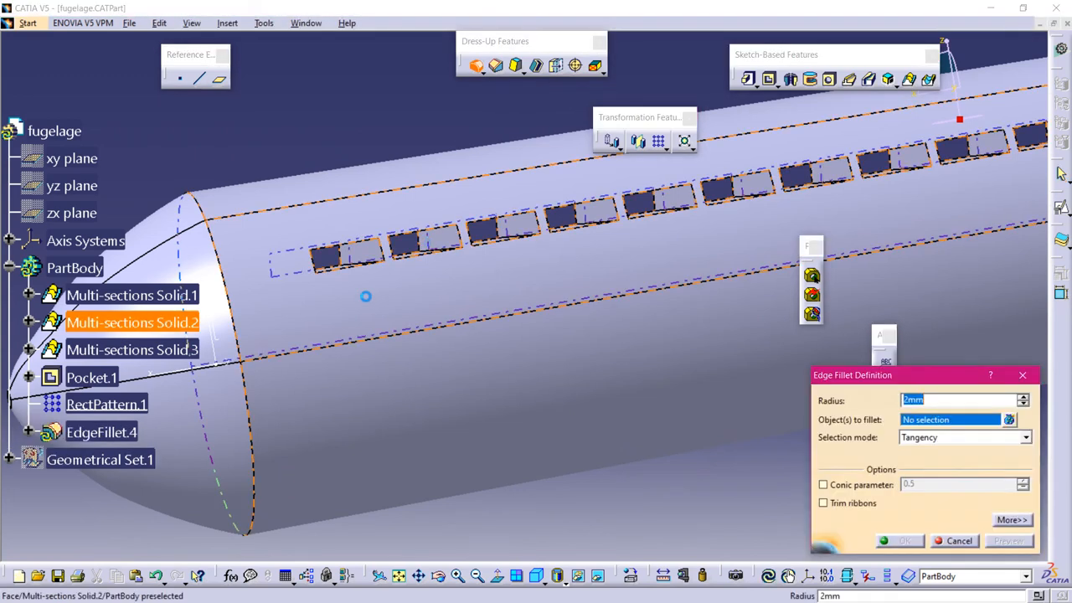
left_click(360, 263)
middle_click_drag(360, 264, 324, 307)
left_click(383, 268)
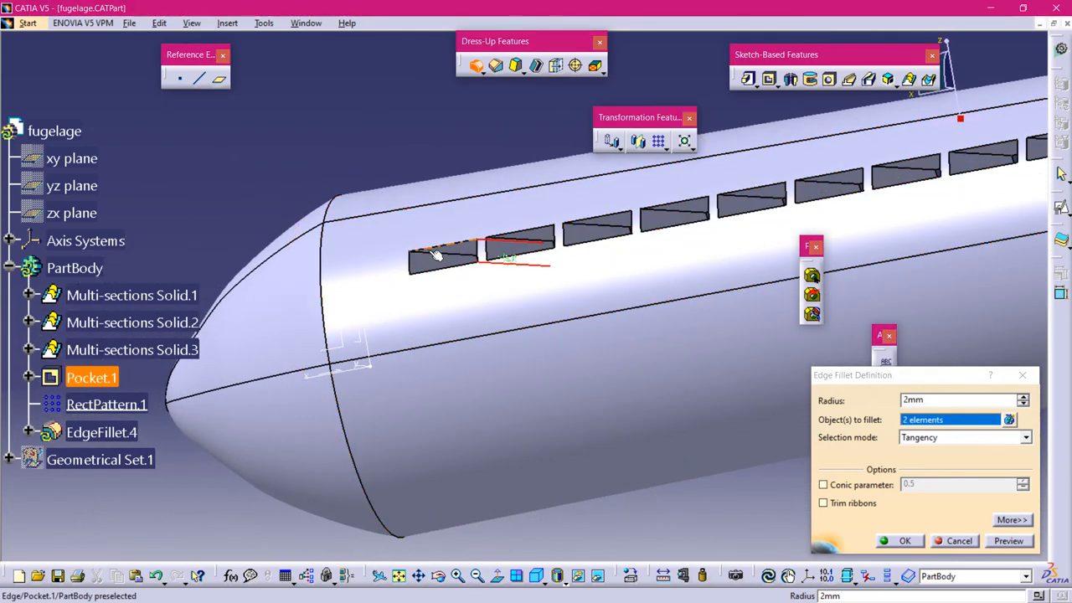
left_click(438, 257)
middle_click_drag(438, 257, 400, 339)
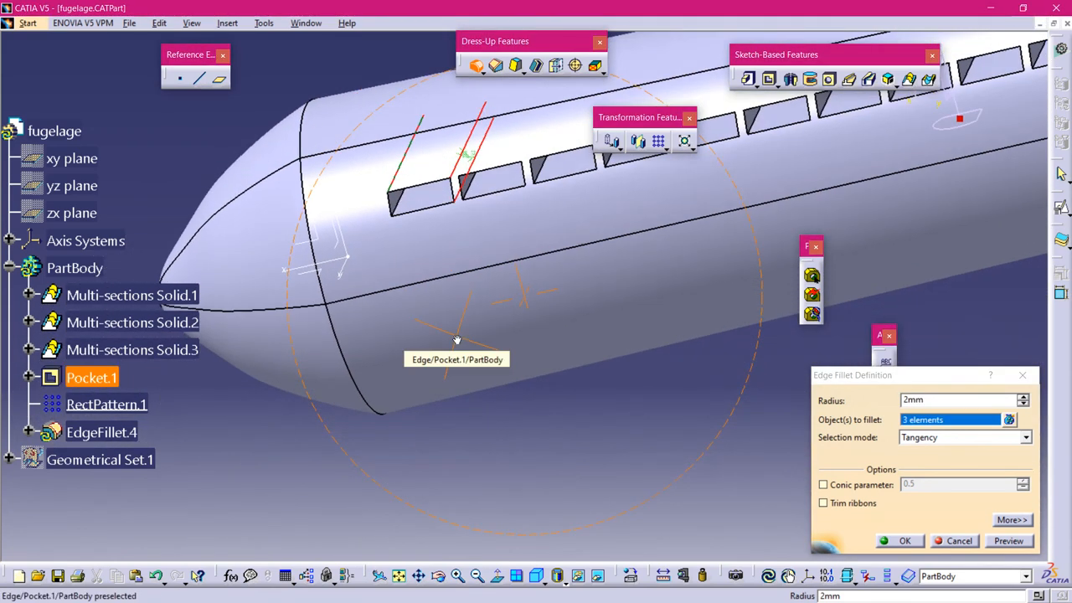
left_click(405, 204)
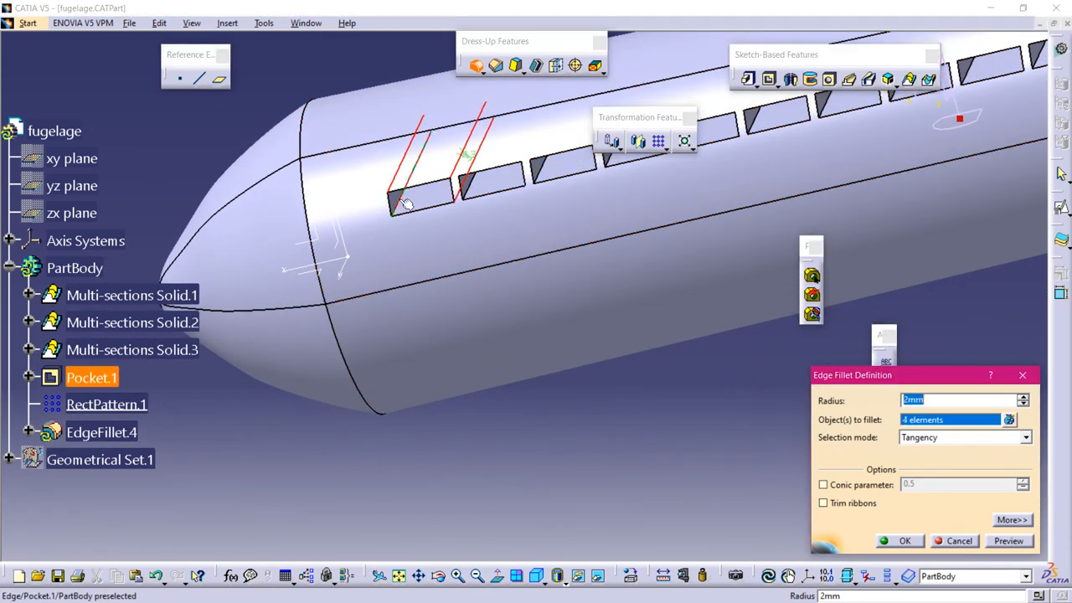
left_click(906, 540)
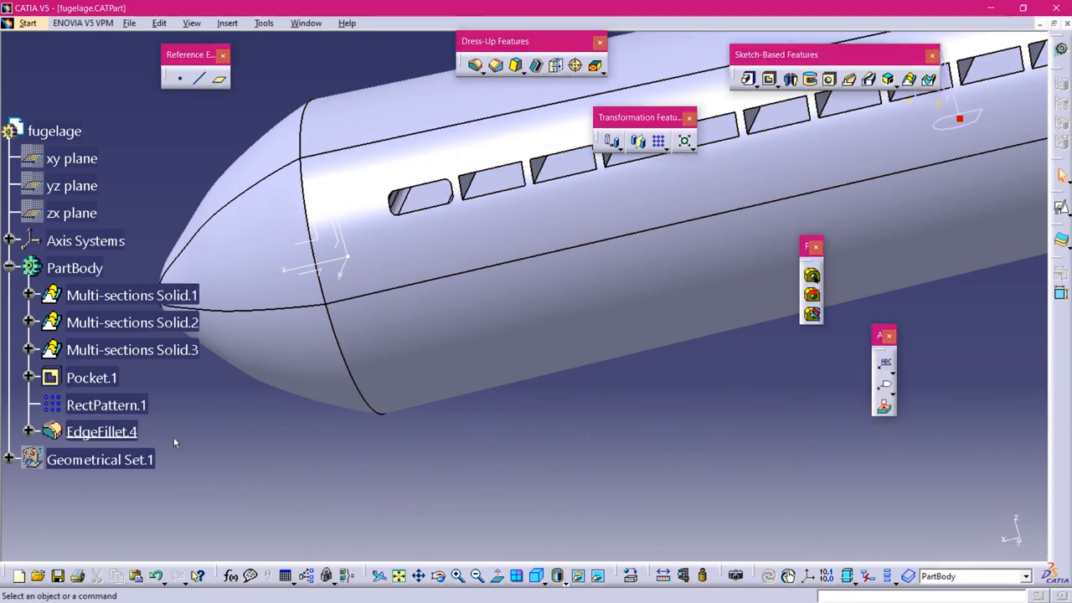
- Try to create a rectangular pattern of EdgeFillet.4, and close the pattern definition
left_click(102, 431)
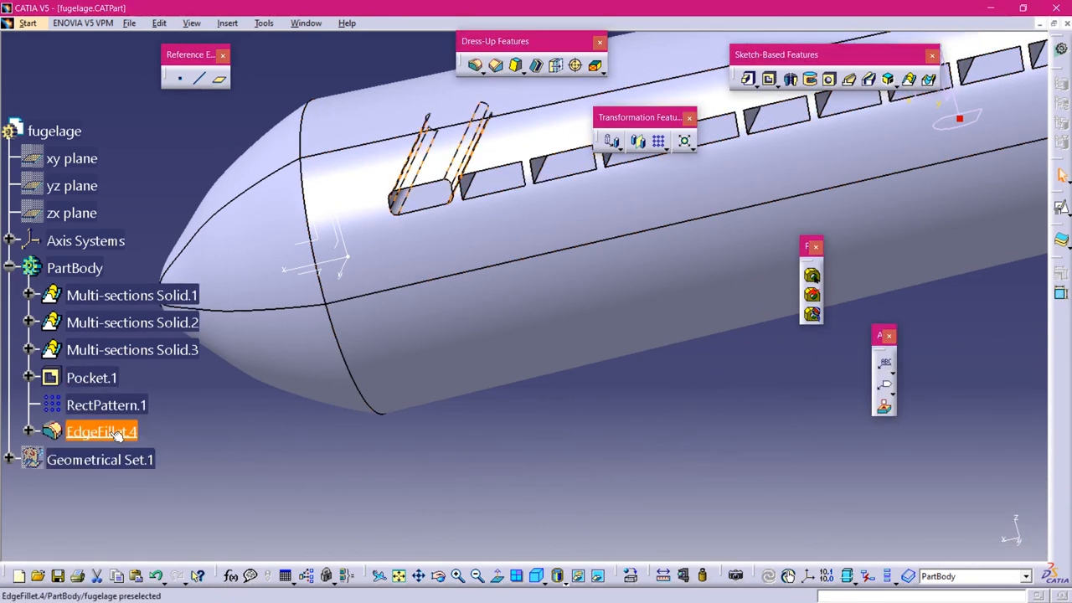
left_click(658, 141)
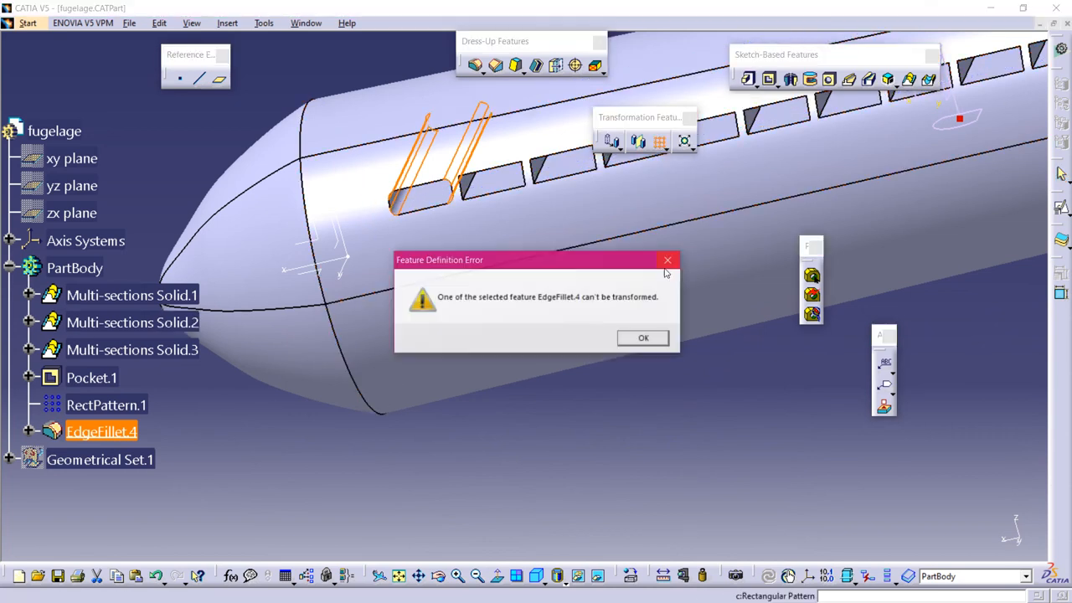
left_click(643, 338)
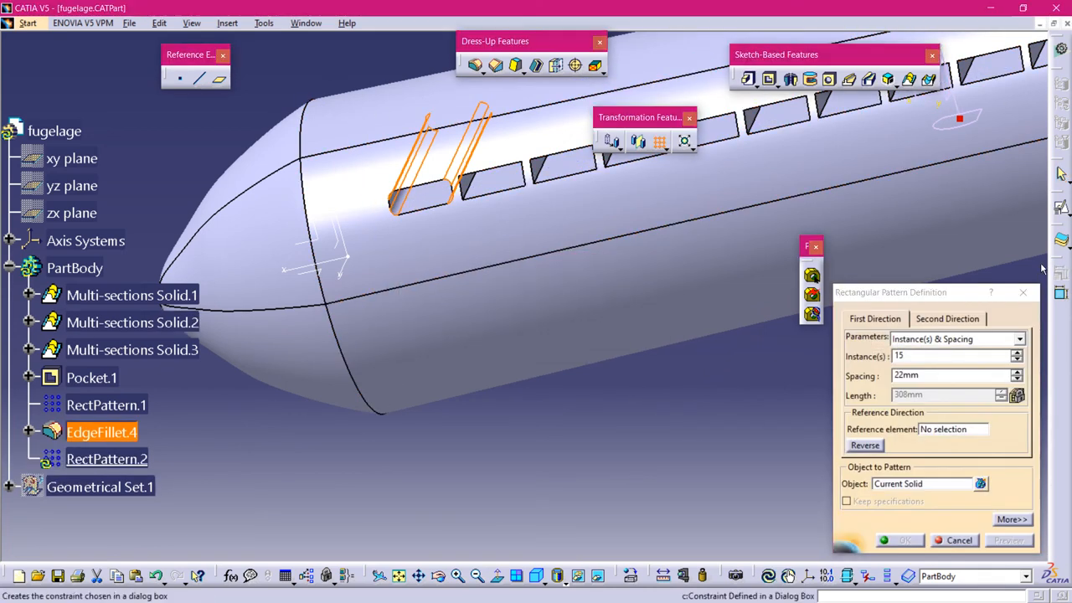
left_click(1029, 295)
- Examine the window rows along the fuselage and the nose end from several angles
middle_click_drag(415, 135, 537, 123)
middle_click_drag(520, 160, 642, 313)
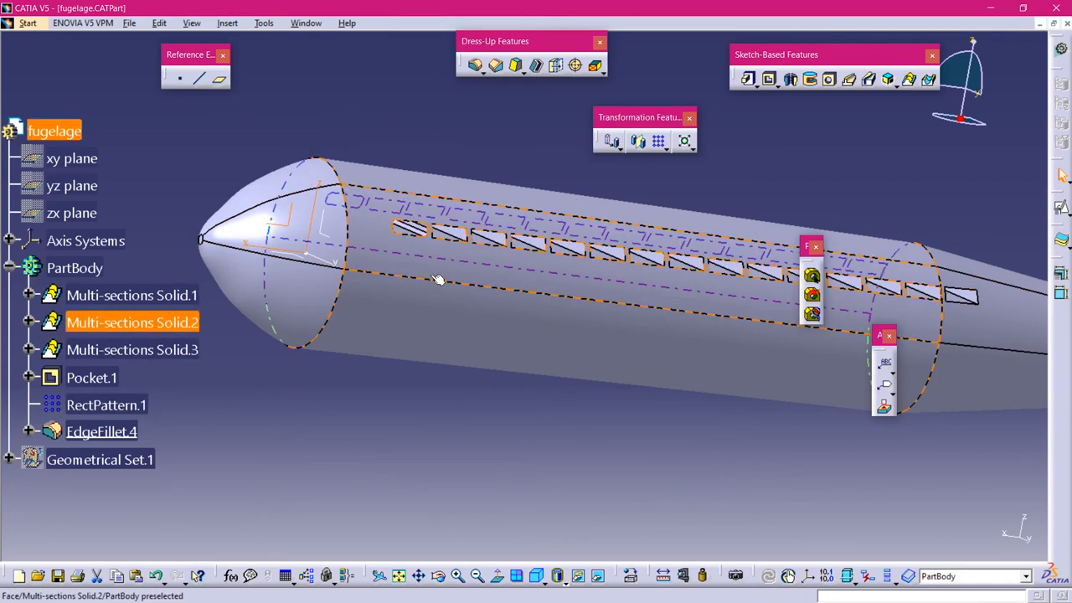
mouse_move(644, 602)
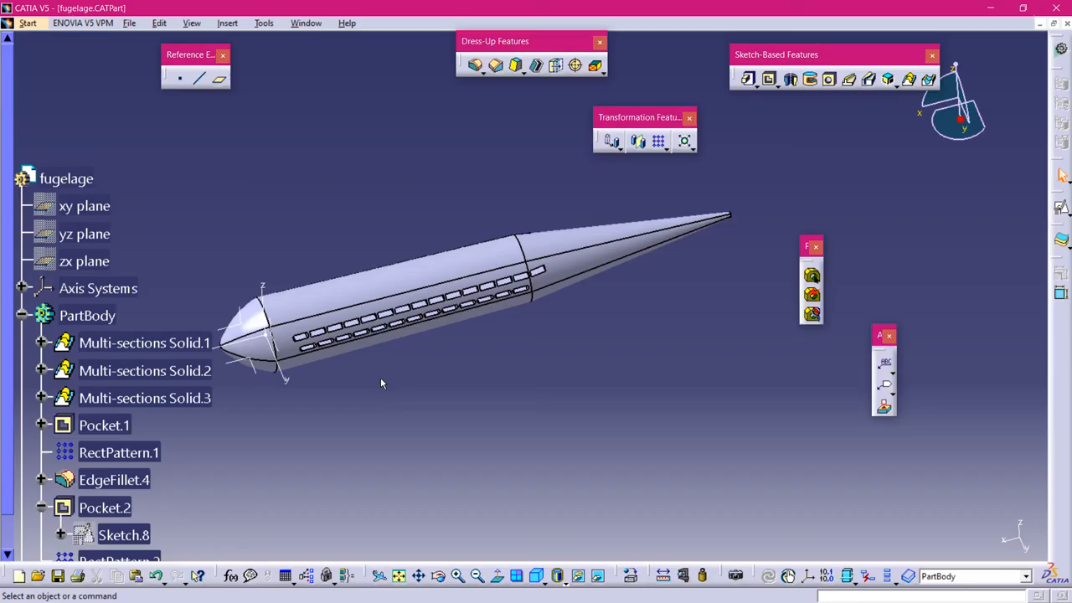
middle_click_drag(396, 385, 521, 341)
scroll(458, 484, "up", 1)
middle_click_drag(458, 484, 602, 370)
middle_click_drag(570, 492, 696, 342)
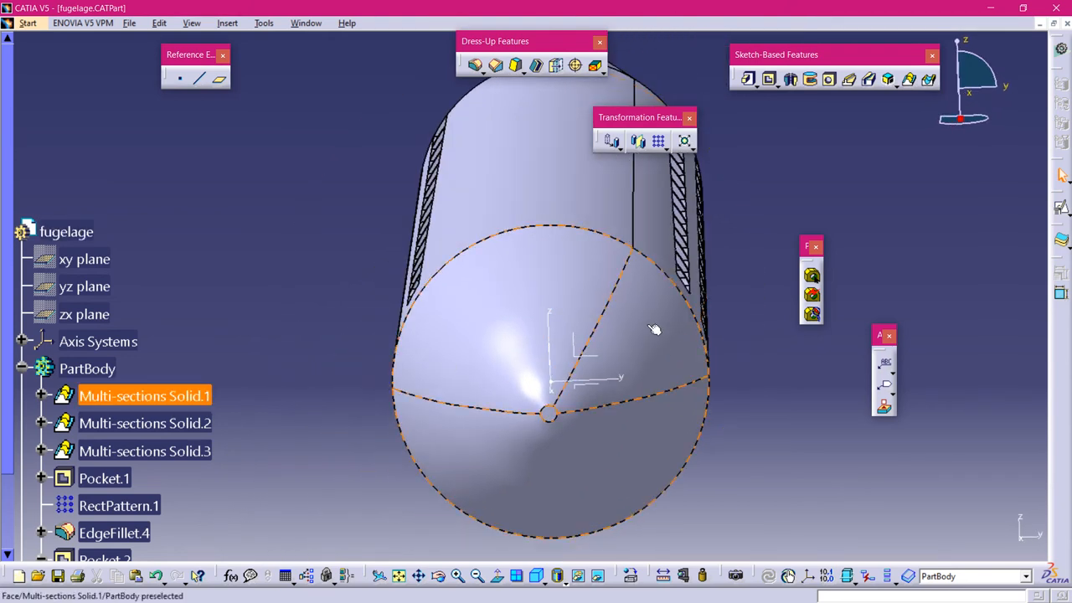
middle_click_drag(601, 476, 544, 377)
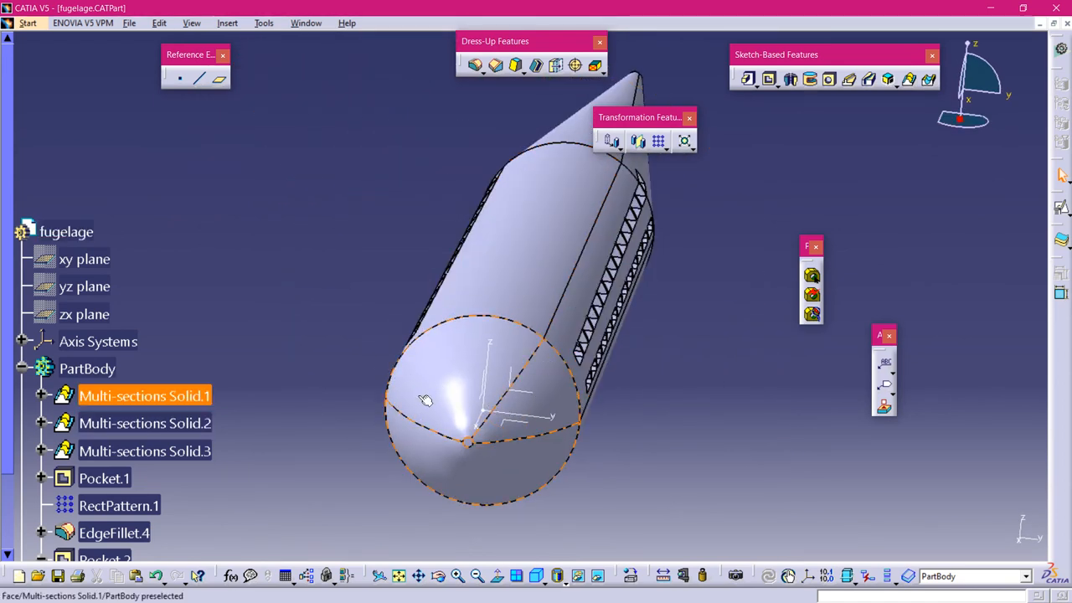
scroll(690, 478, "up", 1)
- Start a positioned sketch on the small flat face at the nose tip, with the origin type Projection point
middle_click_drag(682, 476, 259, 162)
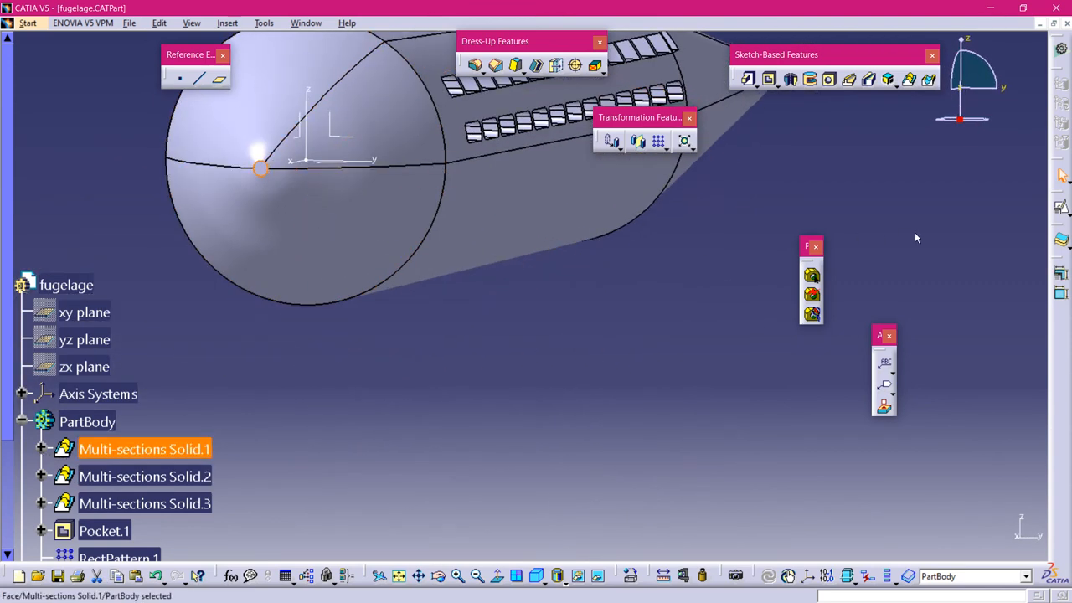
left_click(1061, 209)
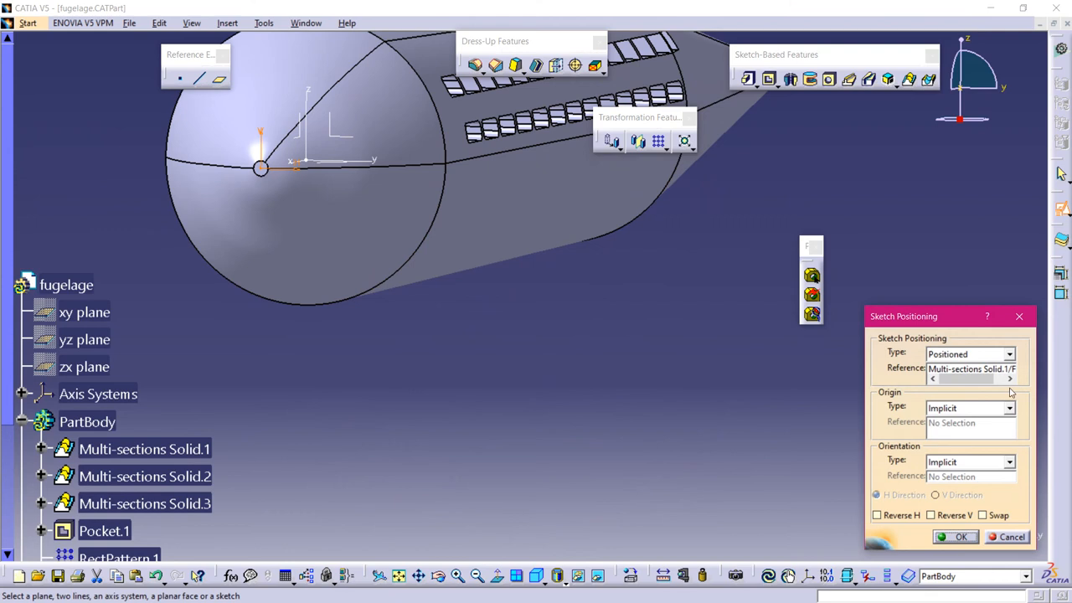
left_click(1009, 408)
left_click(1003, 432)
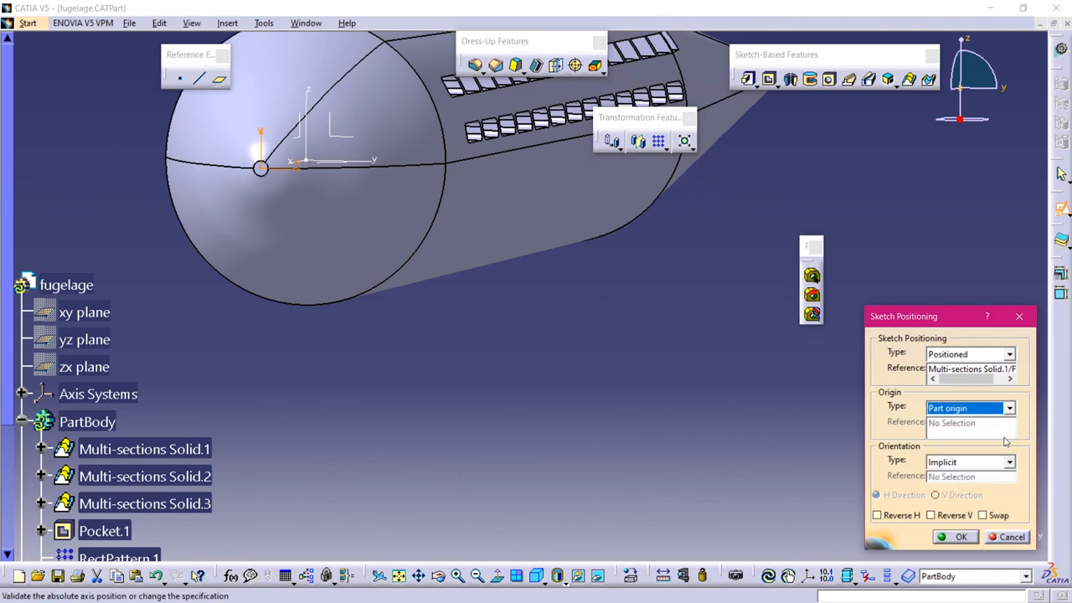
left_click(1009, 409)
left_click(1000, 443)
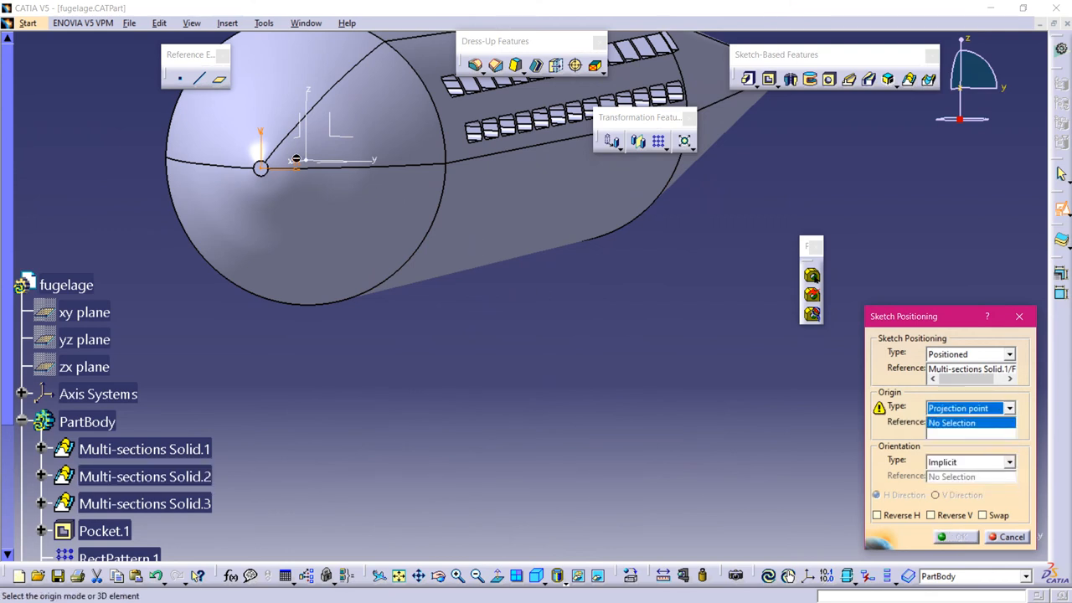
- Set Point.1 from the hidden elements as the projected origin of the positioned sketch and enter the sketch
left_click(597, 575)
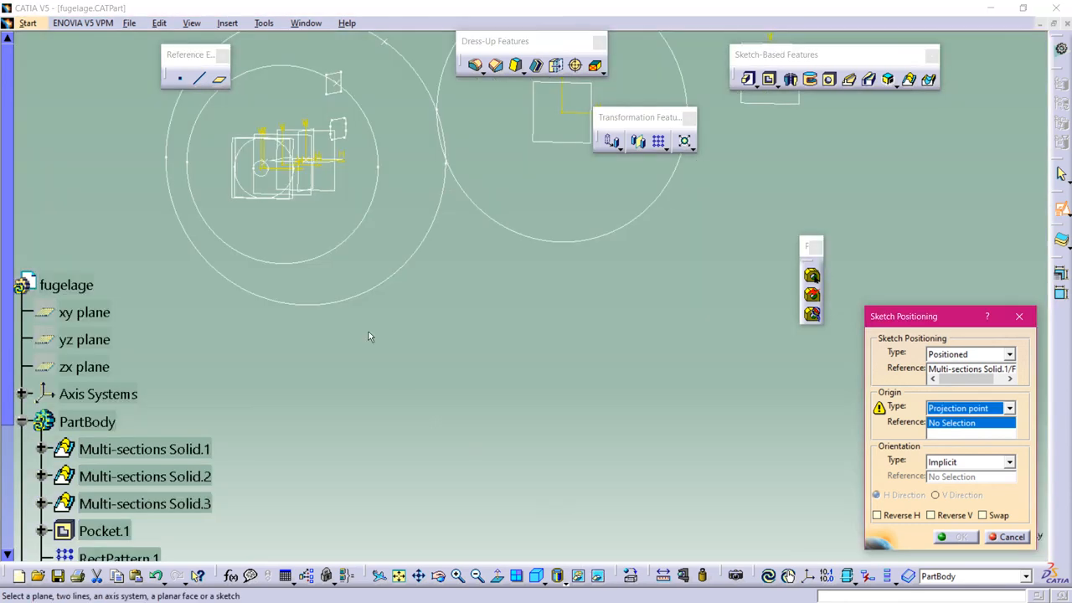
mouse_move(314, 205)
middle_mouse_down()
mouse_move(246, 253)
mouse_move(370, 277)
mouse_move(399, 253)
mouse_move(652, 386)
middle_mouse_up()
right_click(356, 307)
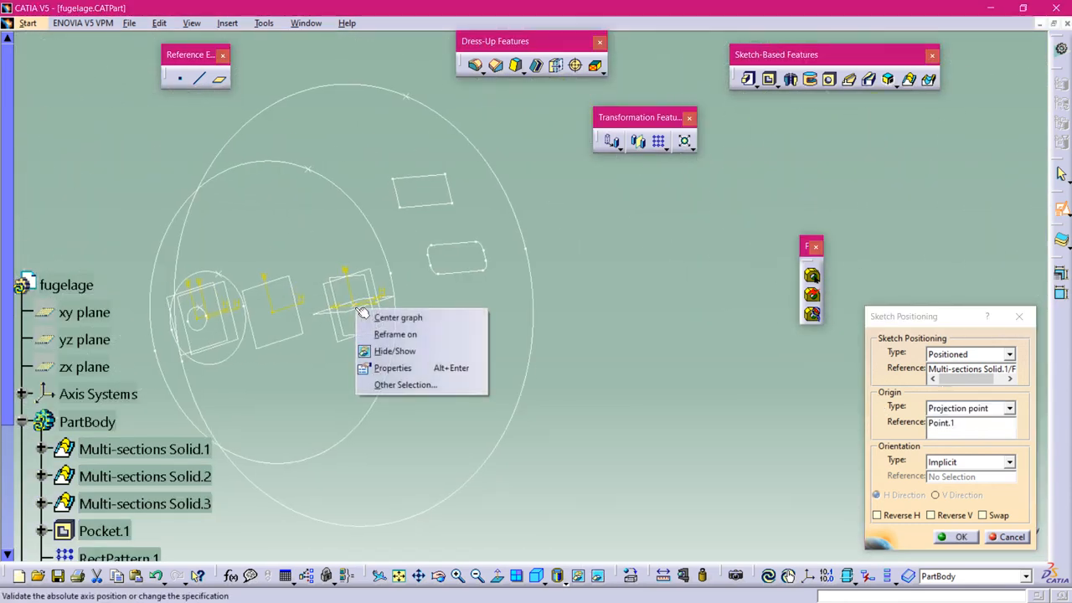
left_click(405, 353)
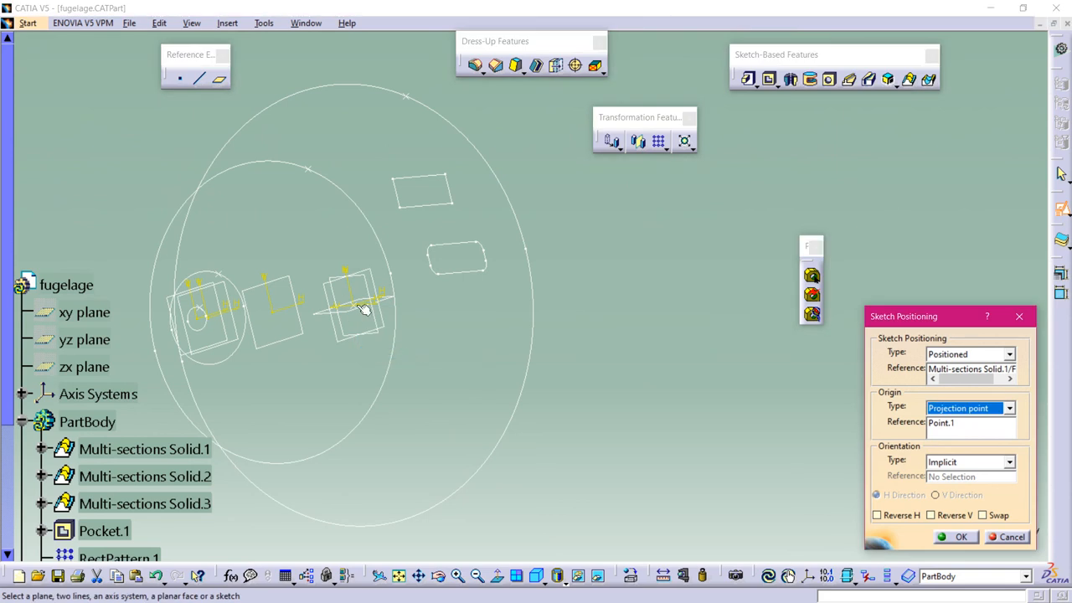
left_click(597, 576)
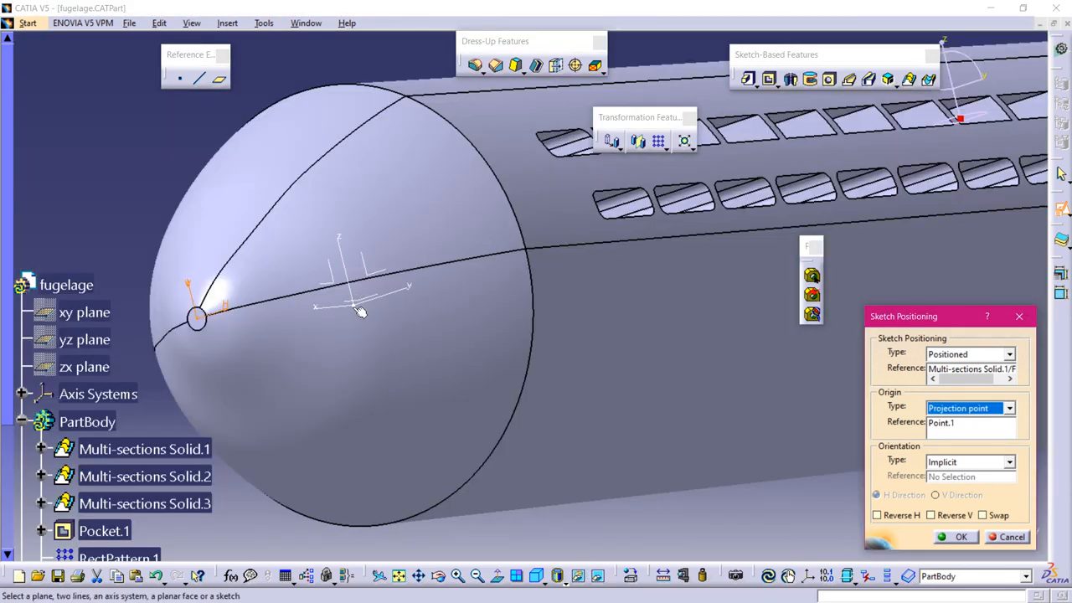
left_click(598, 577)
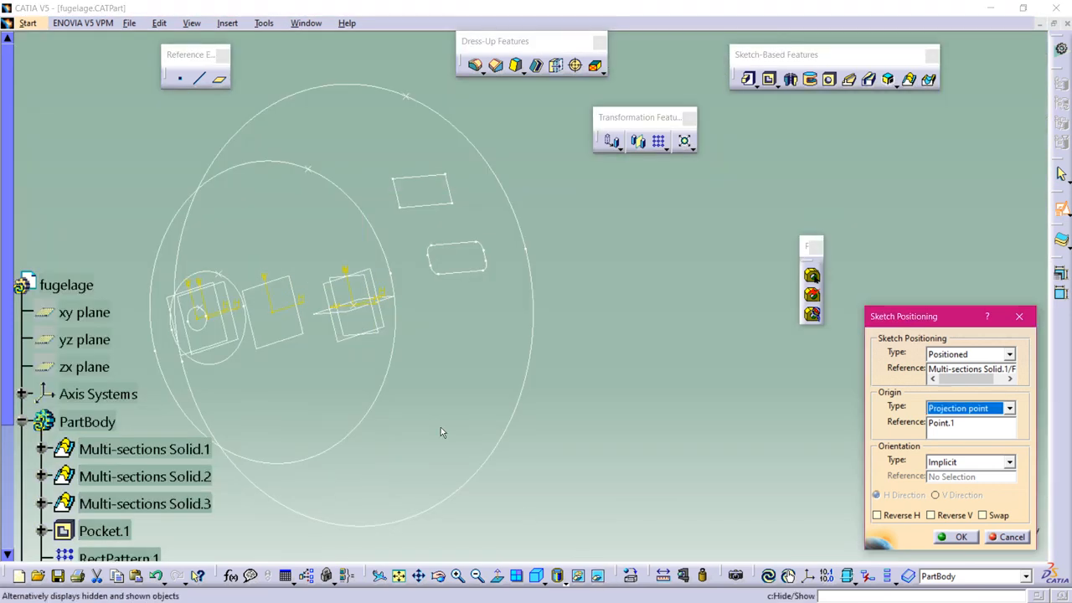
right_click(358, 304)
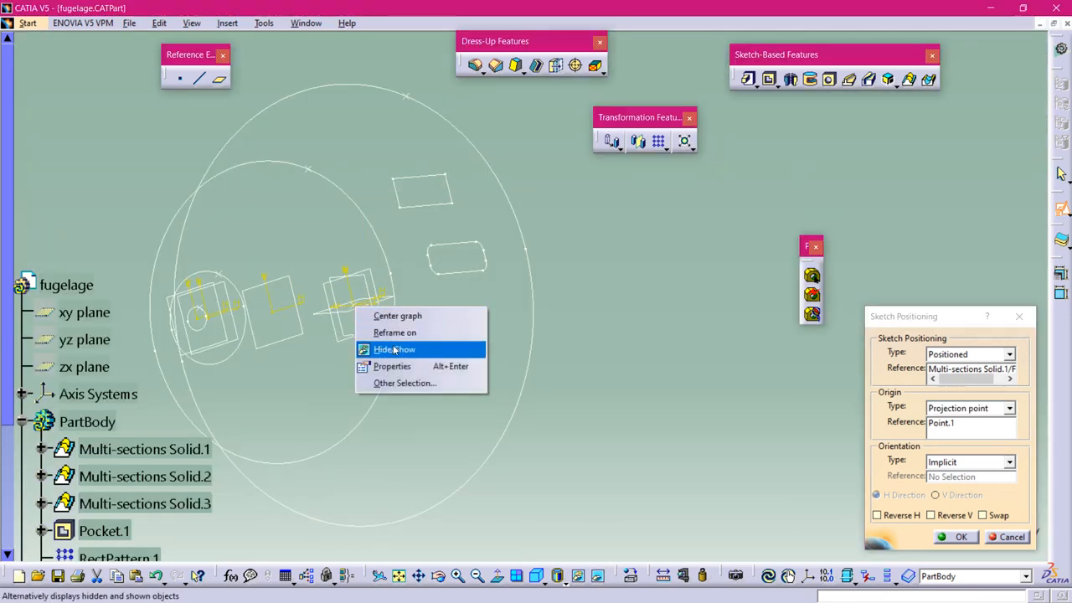
left_click(394, 349)
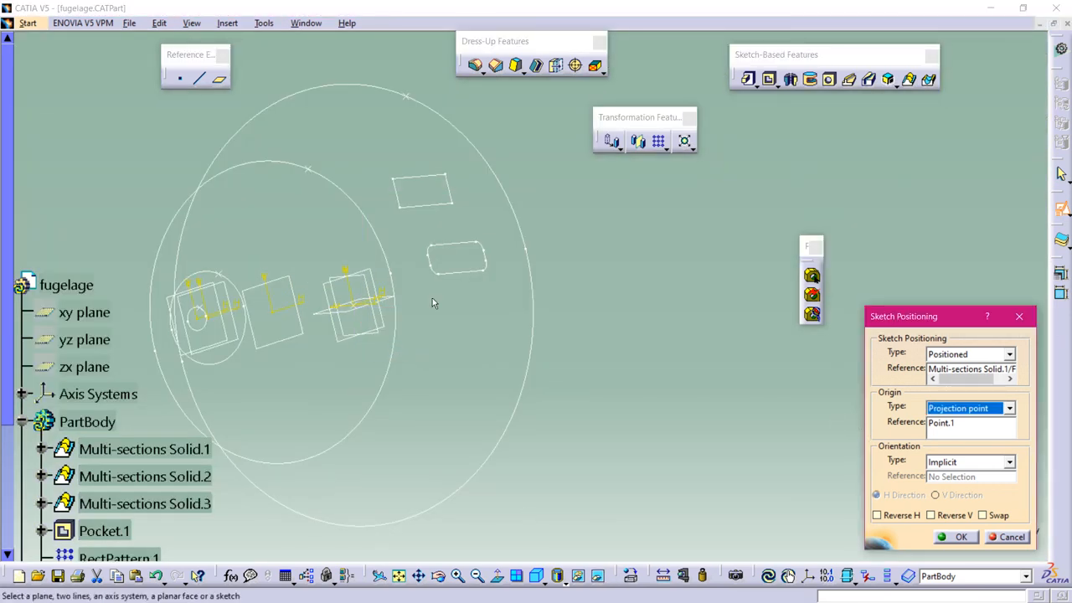
right_click(358, 311)
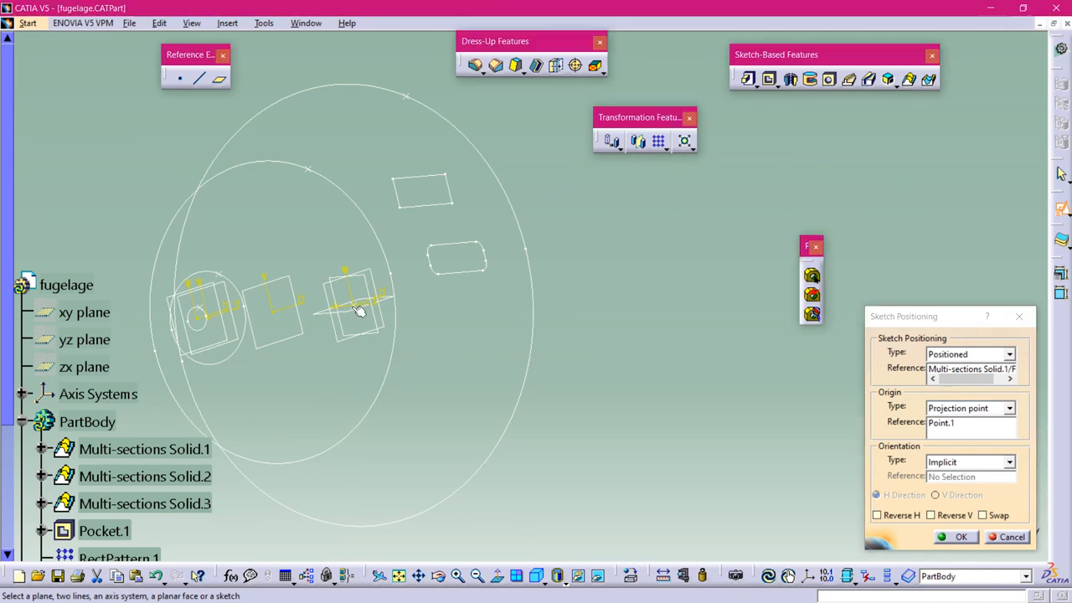
left_click(961, 536)
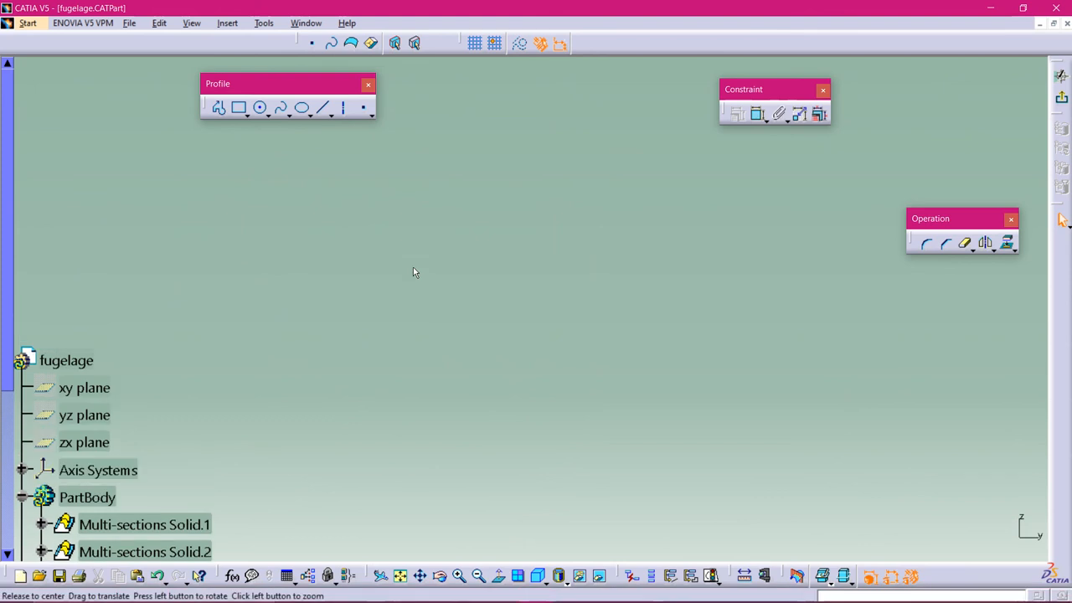
- Toggle the visibility of the hidden point at the axis-system origin, return to the visible model and face the sketch plane
mouse_move(562, 409)
middle_mouse_down()
mouse_move(591, 318)
mouse_move(466, 360)
mouse_move(627, 251)
mouse_move(423, 427)
middle_mouse_up()
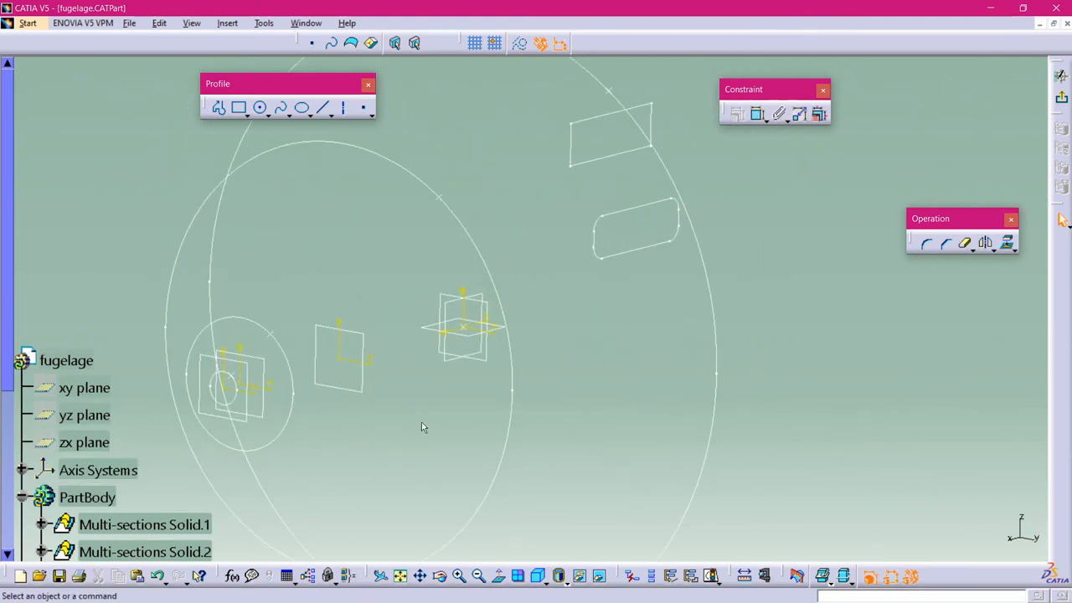
right_click(469, 332)
left_click(498, 370)
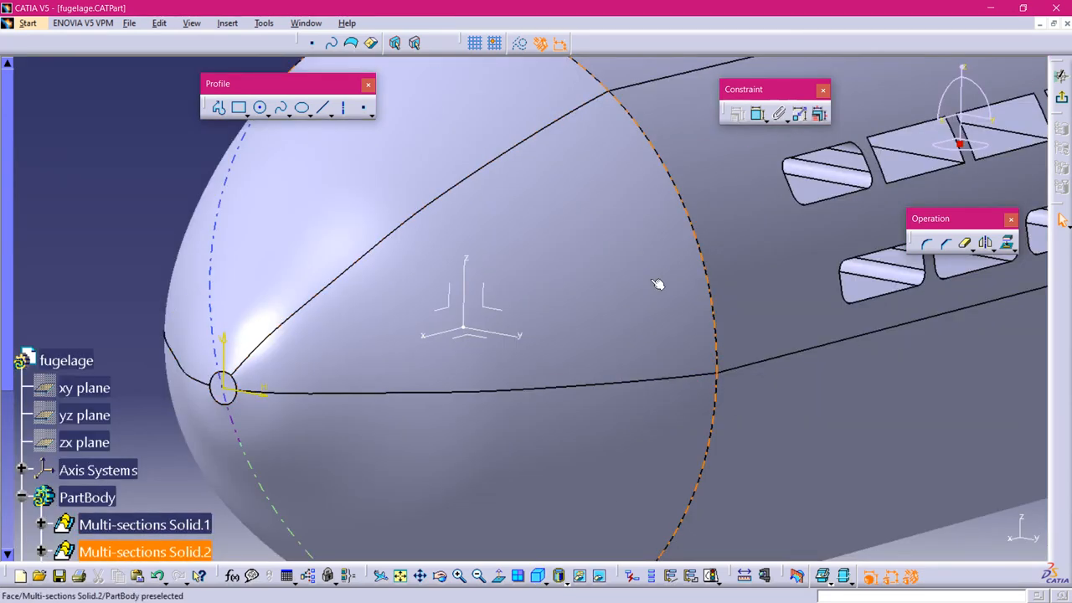
middle_click_drag(167, 167, 172, 256)
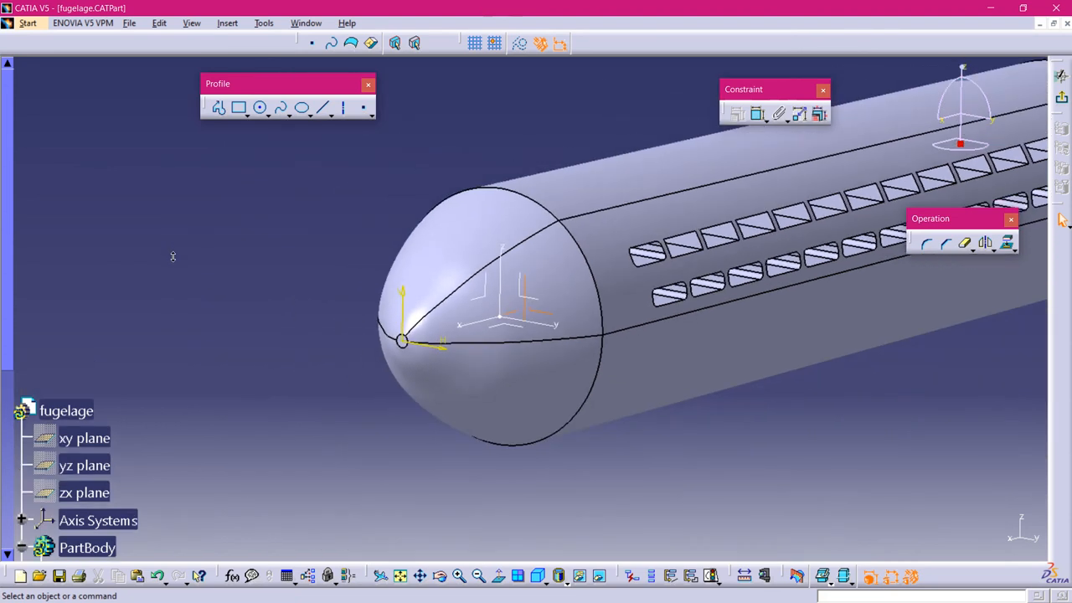
left_click(498, 575)
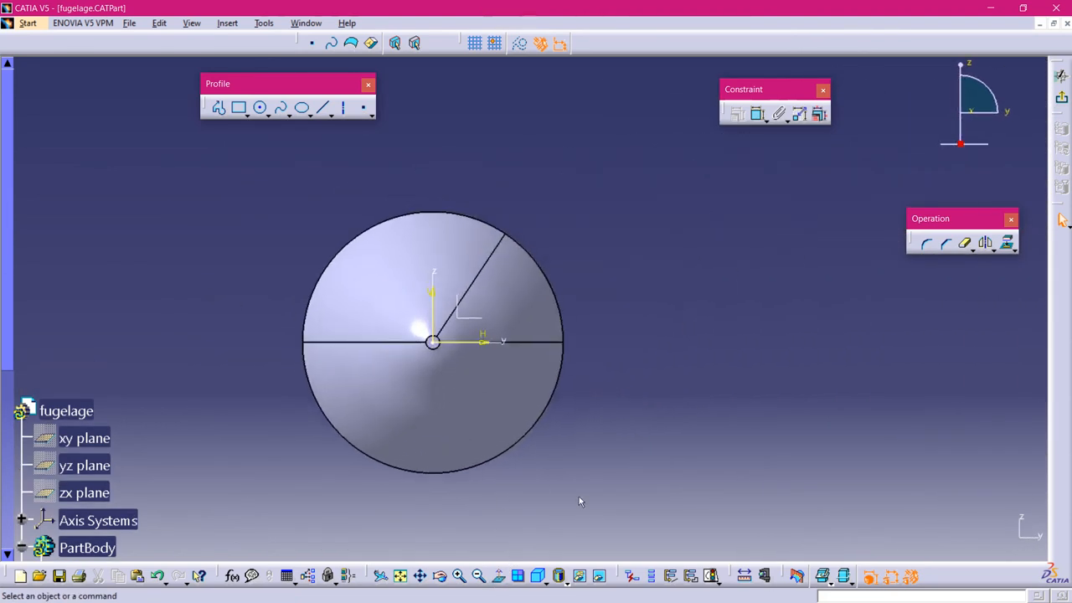
- Sketch a long horizontal rectangle about 9 mm high across the nose, above the sketch origin
left_click(239, 108)
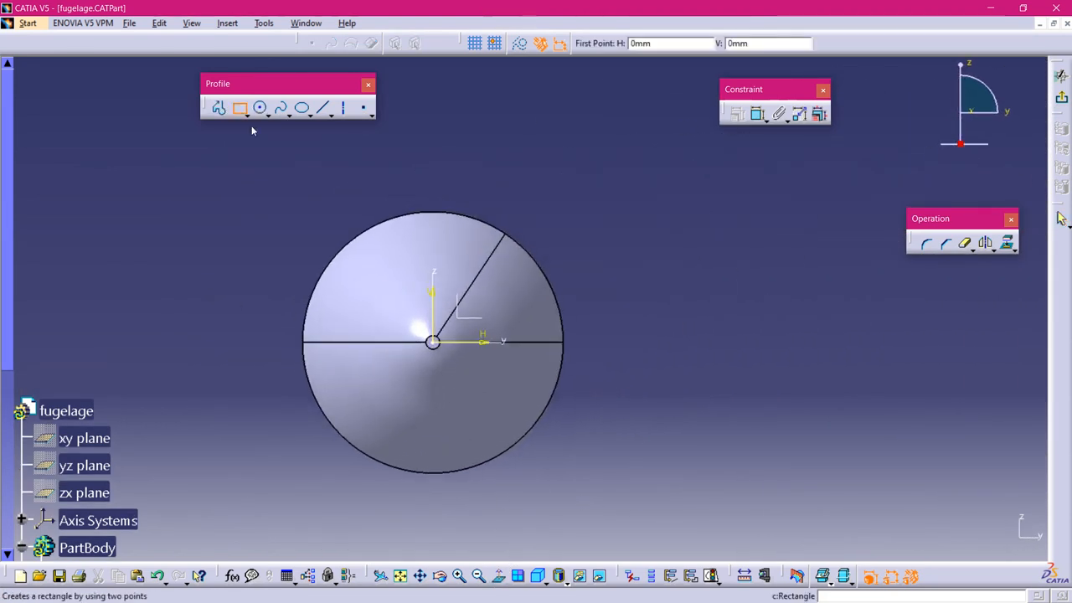
left_click(340, 268)
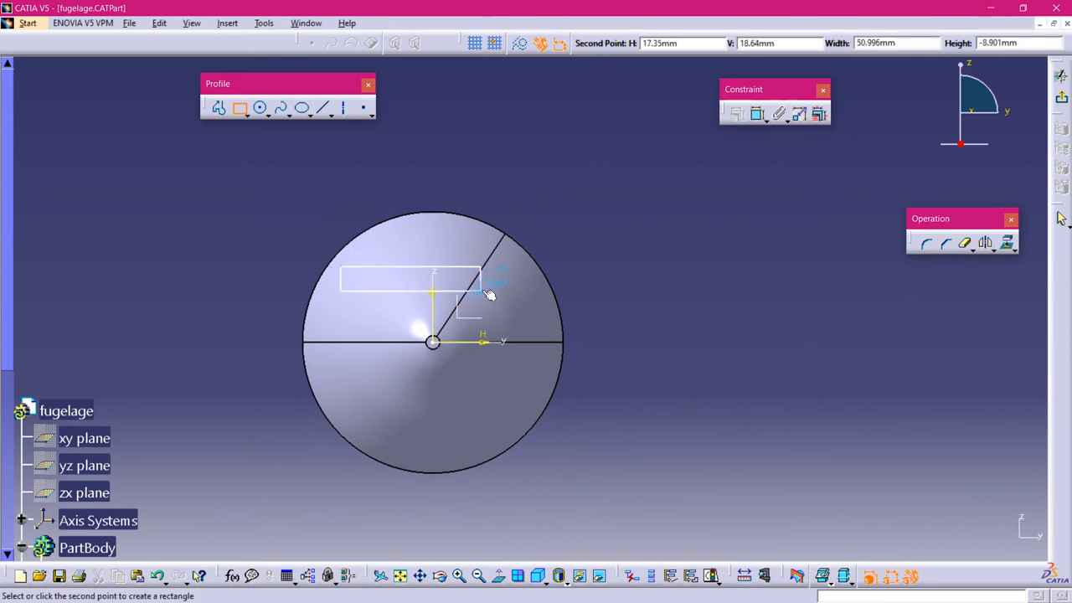
left_click(533, 294)
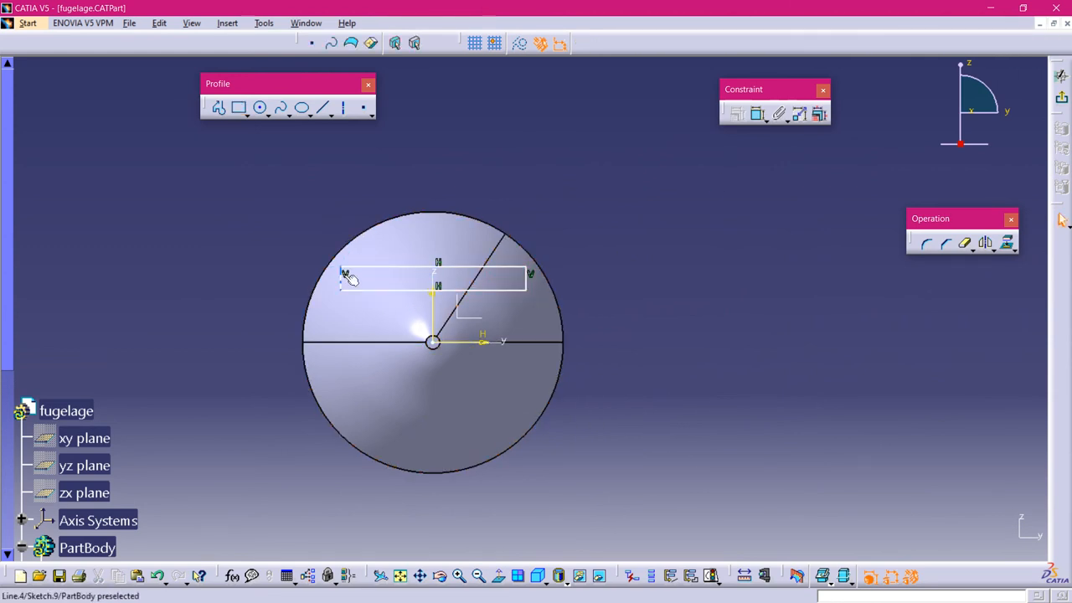
- Make the rectangle's two short sides symmetric about the vertical axis, and stretch it wider and slightly lower before leaving the sketch
left_click(344, 281)
left_click(527, 283, "ctrl")
left_click(434, 315, "ctrl")
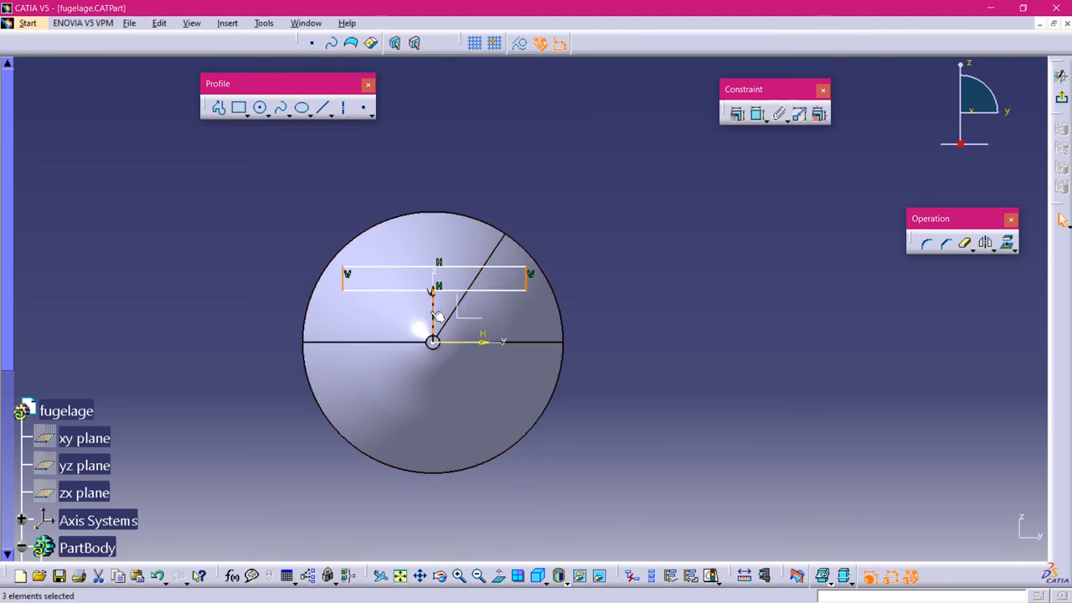
left_click(737, 114)
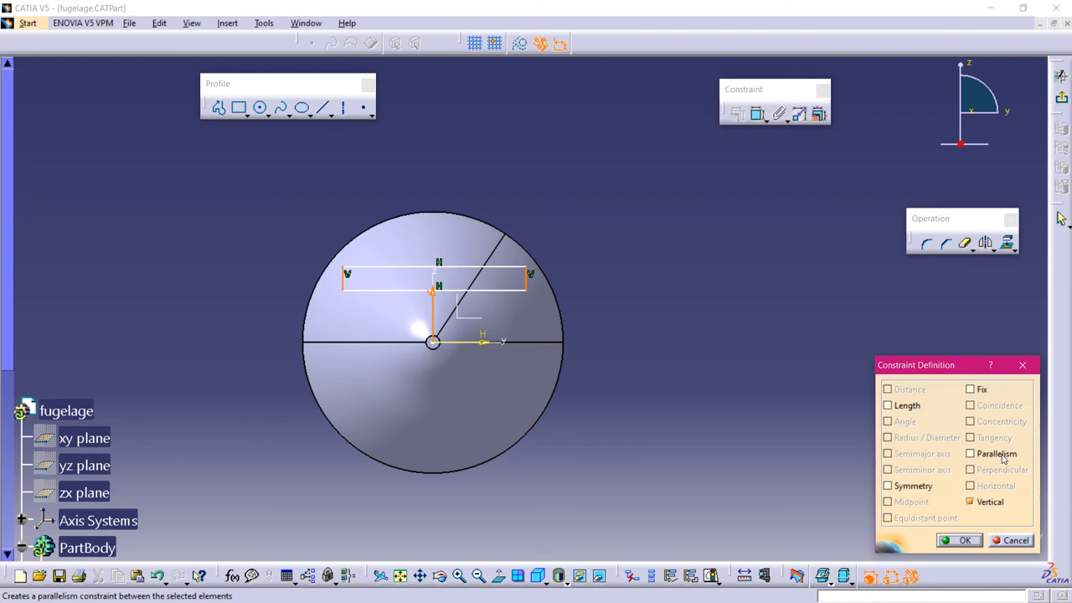
left_click(958, 540)
left_click_drag(523, 283, 538, 293)
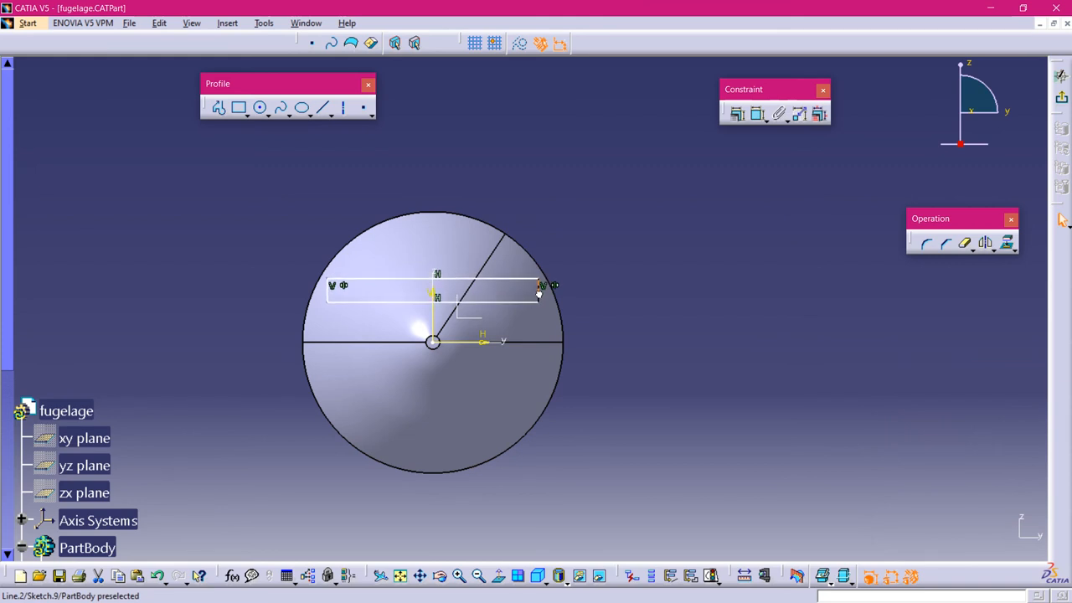
left_click(1066, 103)
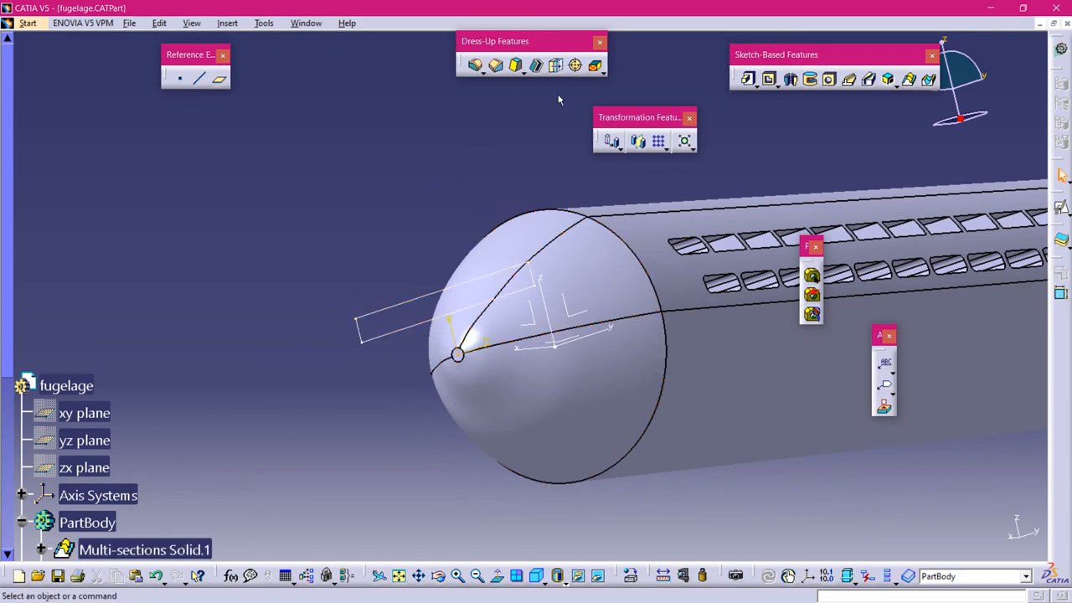
- Cut a 58 mm deep pocket into the nose from the rectangle sketch
left_click(768, 79)
left_click(467, 309)
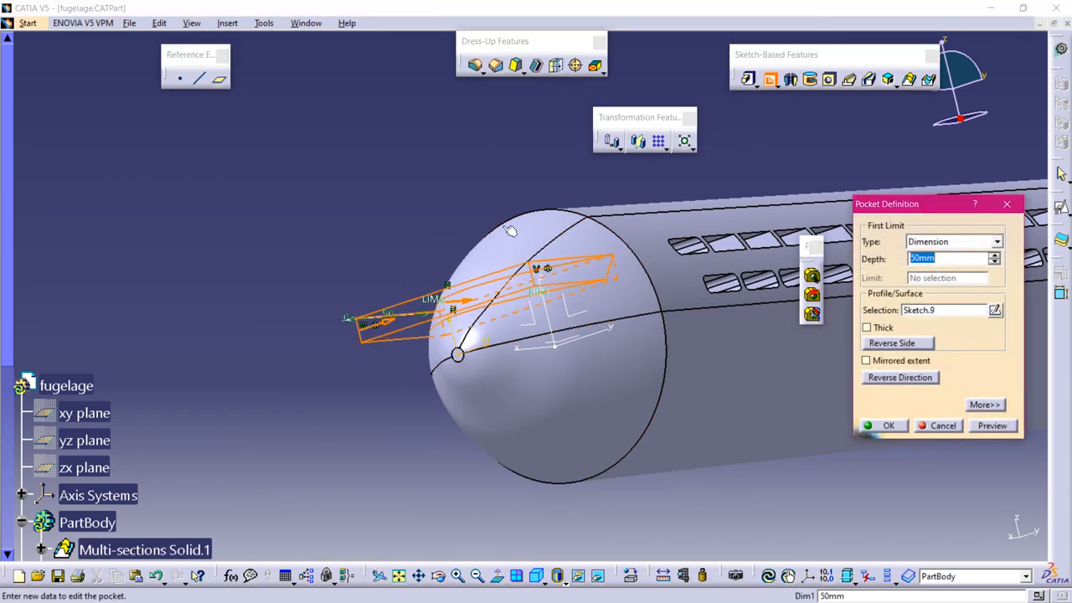
middle_click_drag(484, 134, 463, 249)
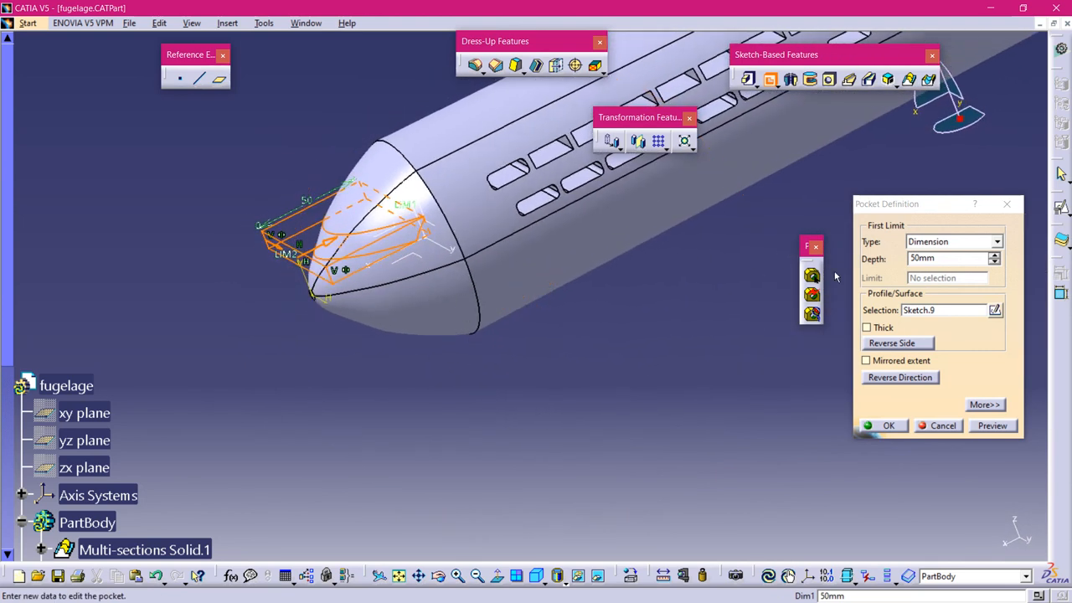
left_click(994, 255)
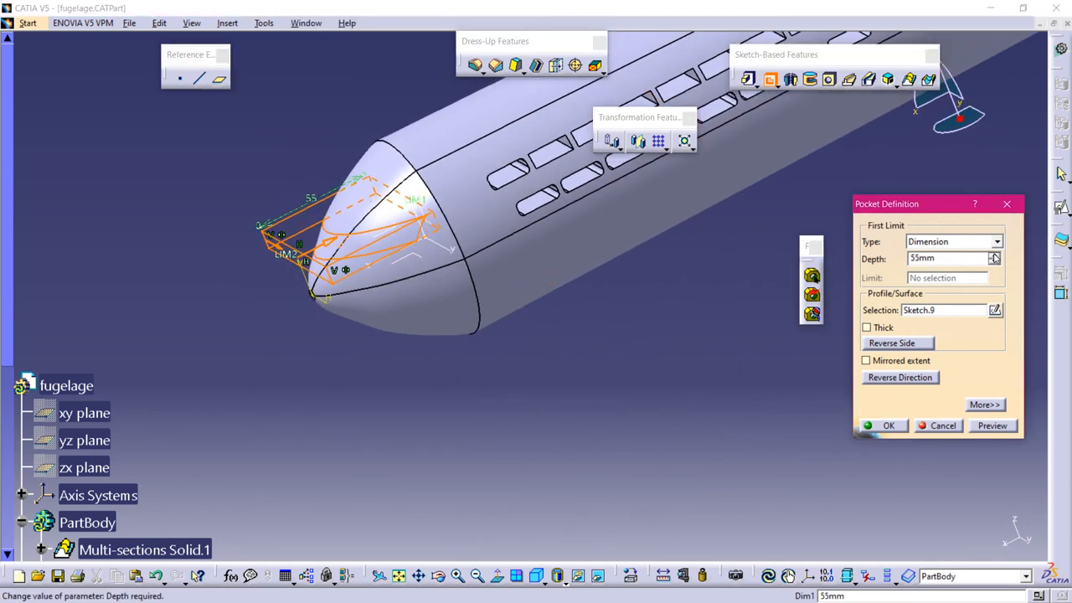
left_click(1009, 426)
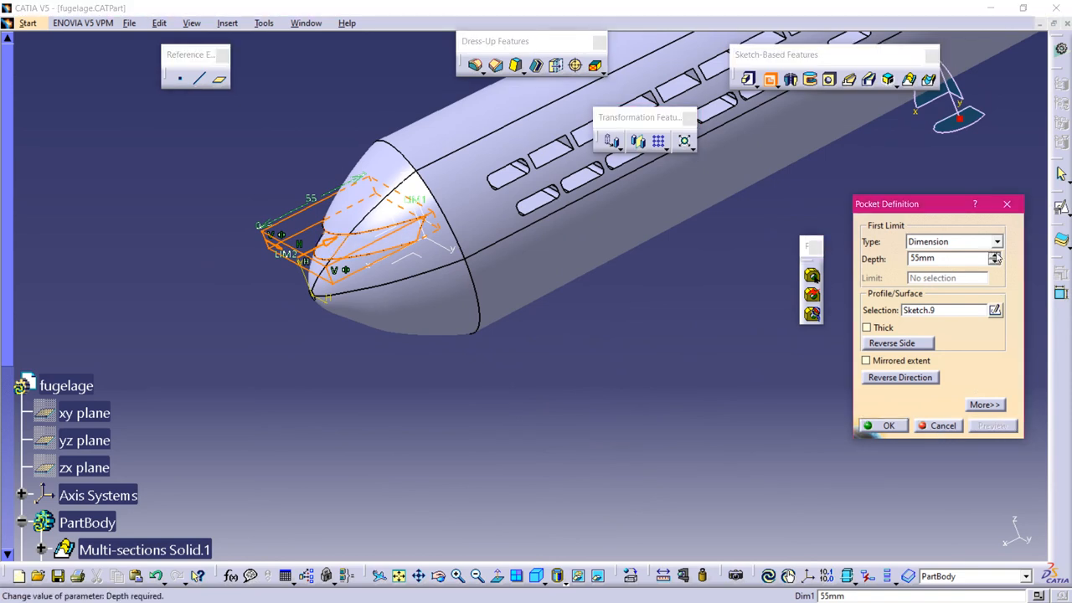
left_click(996, 426)
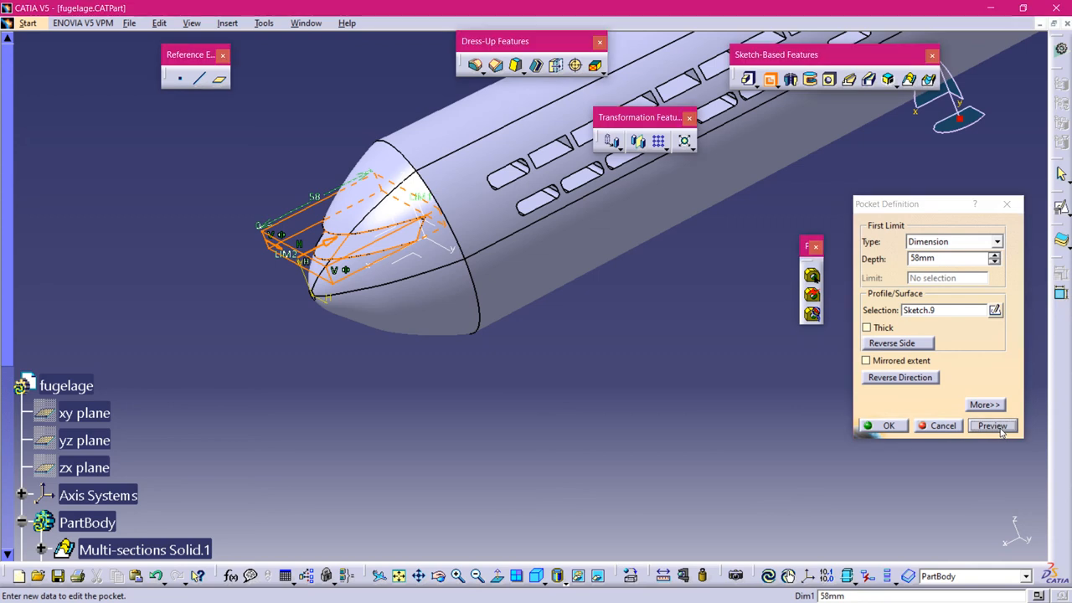
left_click(889, 426)
middle_click_drag(337, 366, 713, 187)
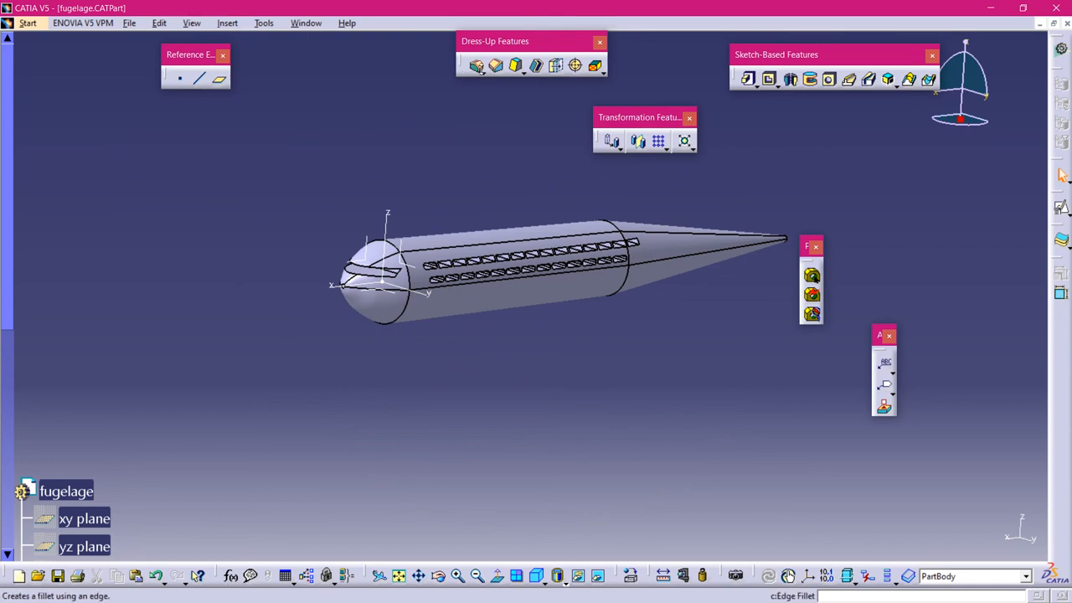
left_click(482, 72)
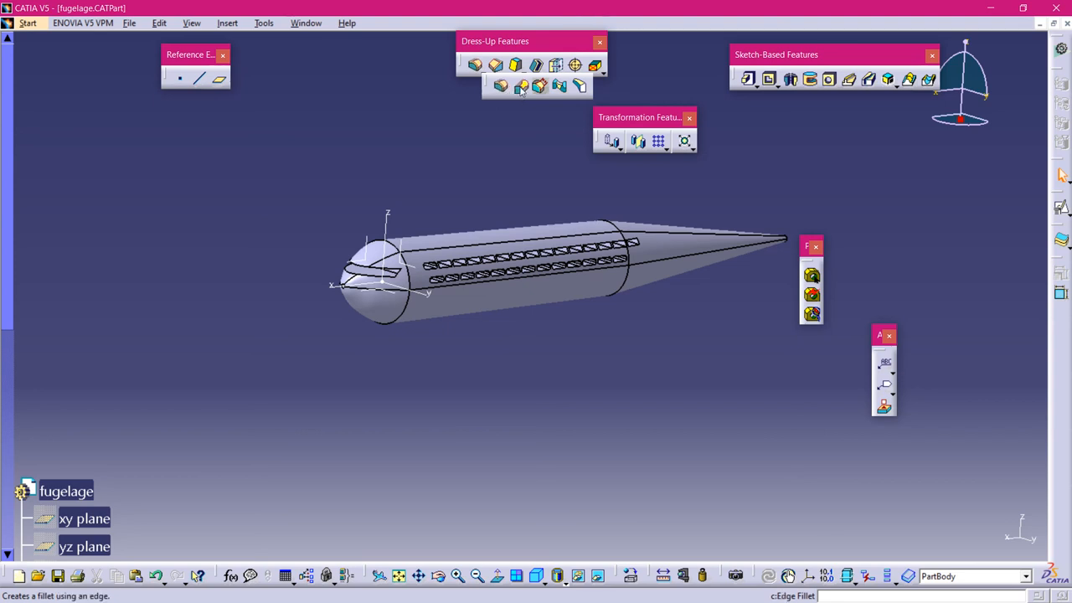
scroll(554, 359, "up", 1)
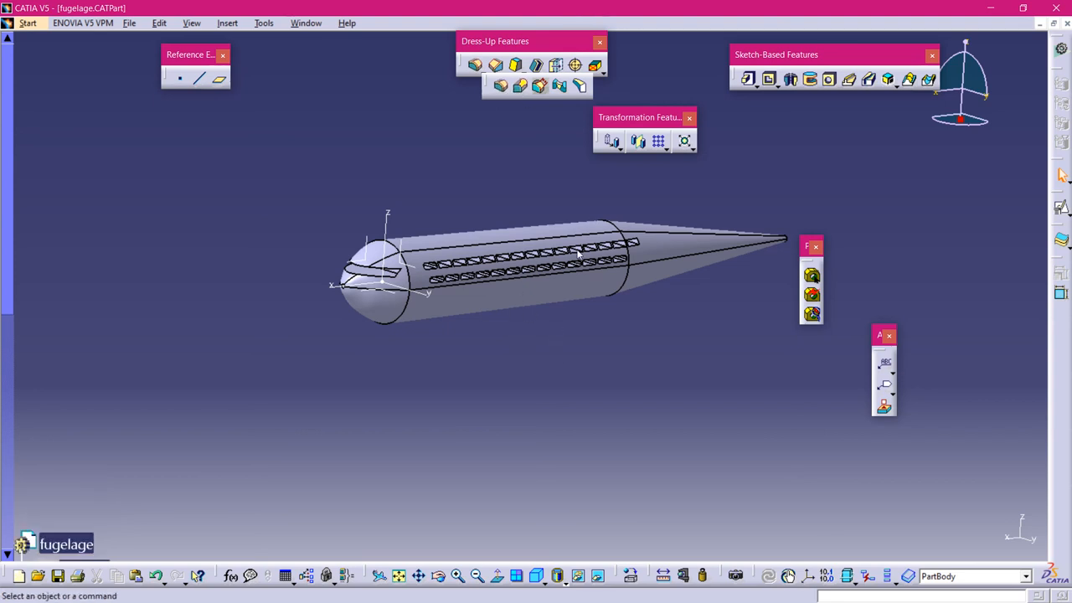
left_click(482, 189)
middle_click_drag(433, 206, 431, 150)
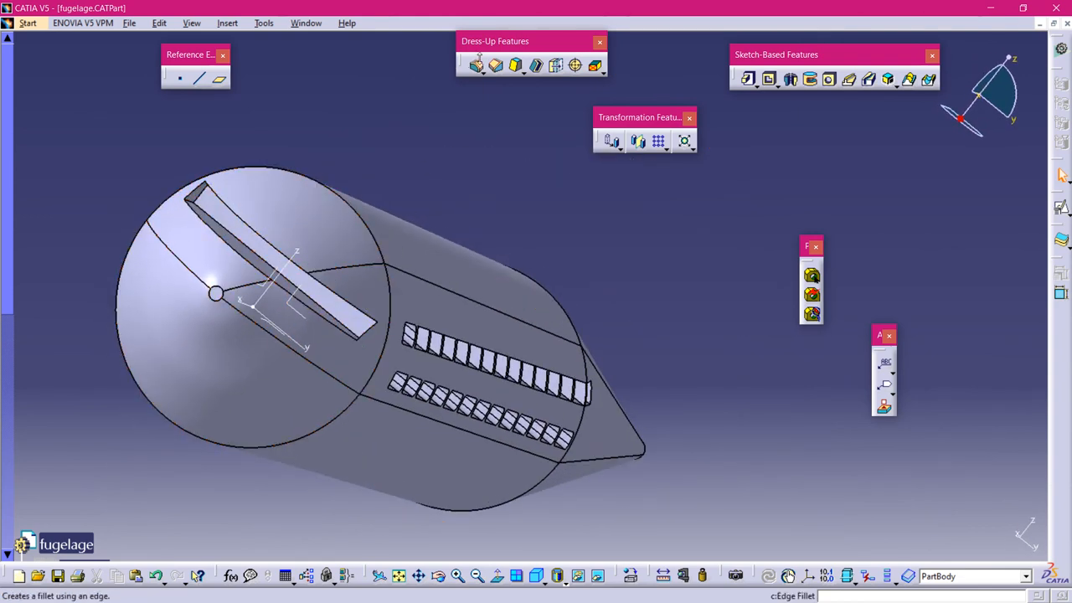
left_click(480, 70)
left_click(496, 87)
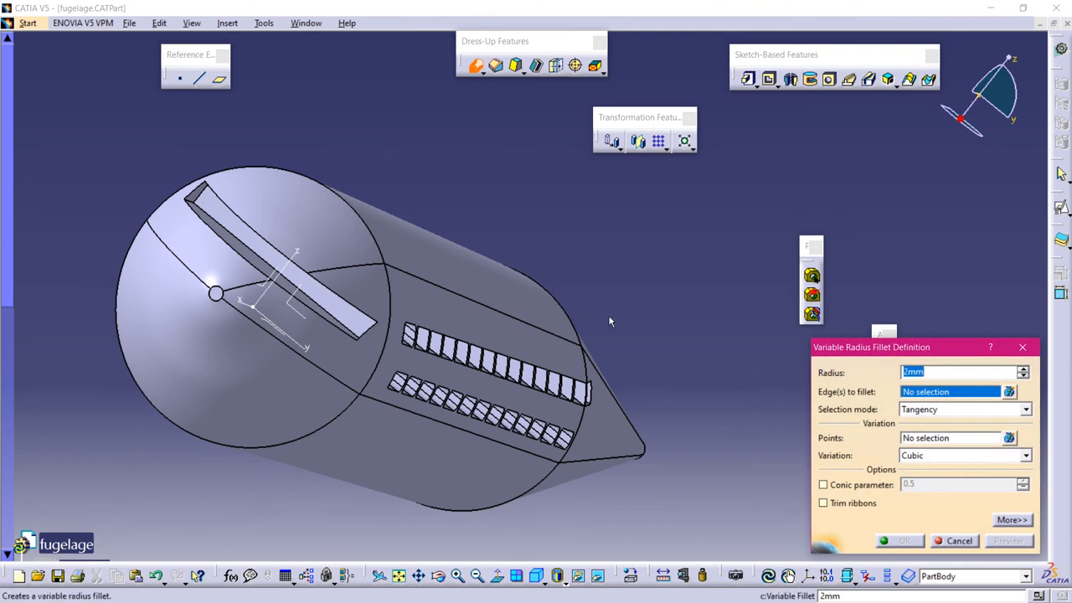
- Add a 2 mm face-face fillet between the floor and the lower long wall of the nose slot
left_click(481, 71)
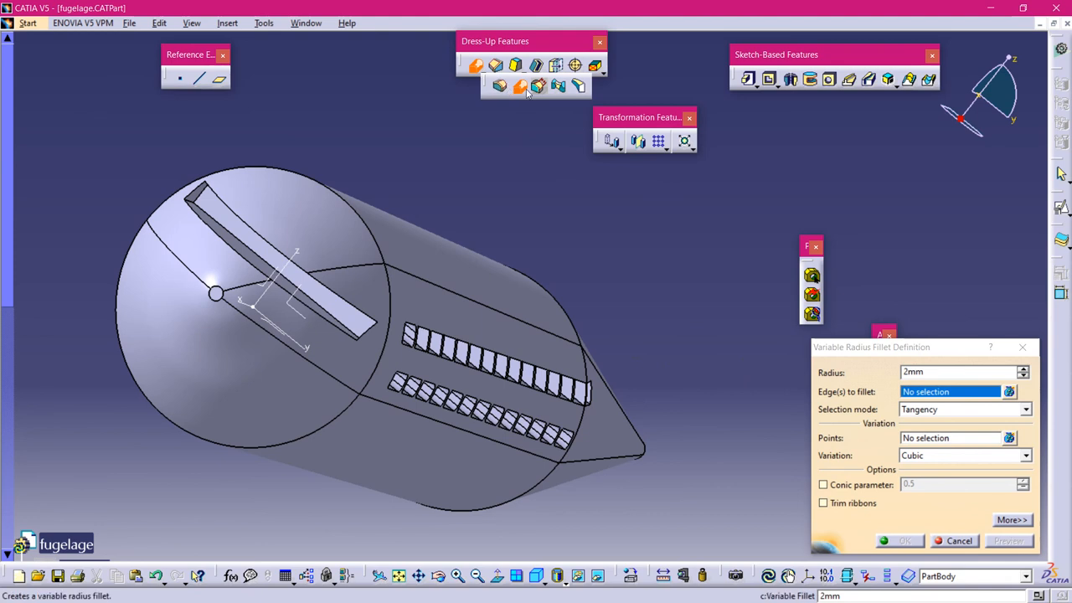
left_click(561, 87)
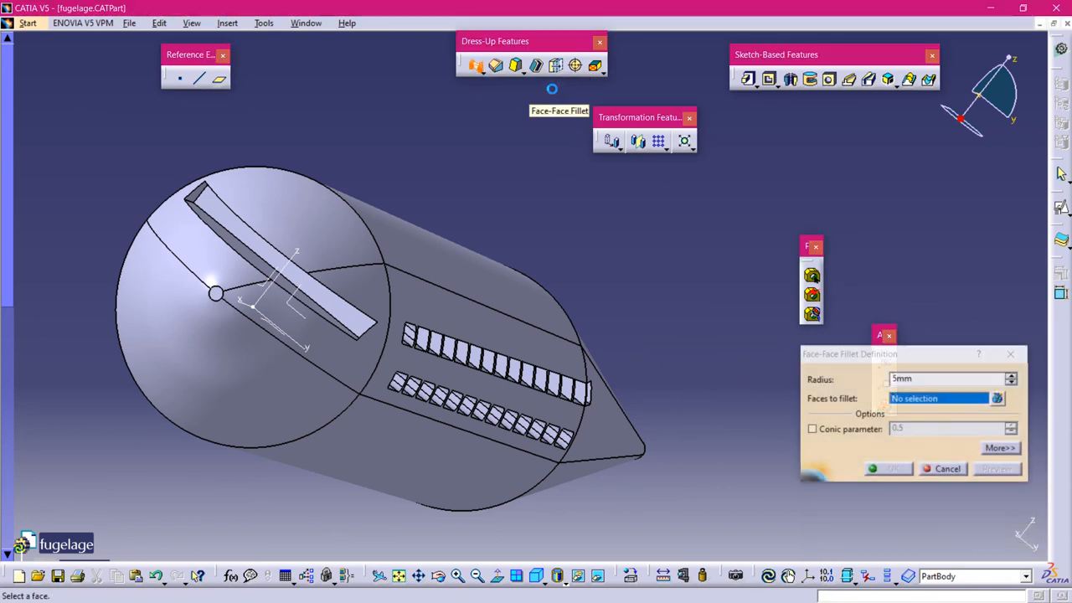
left_click(344, 314)
middle_click_drag(344, 314, 289, 332)
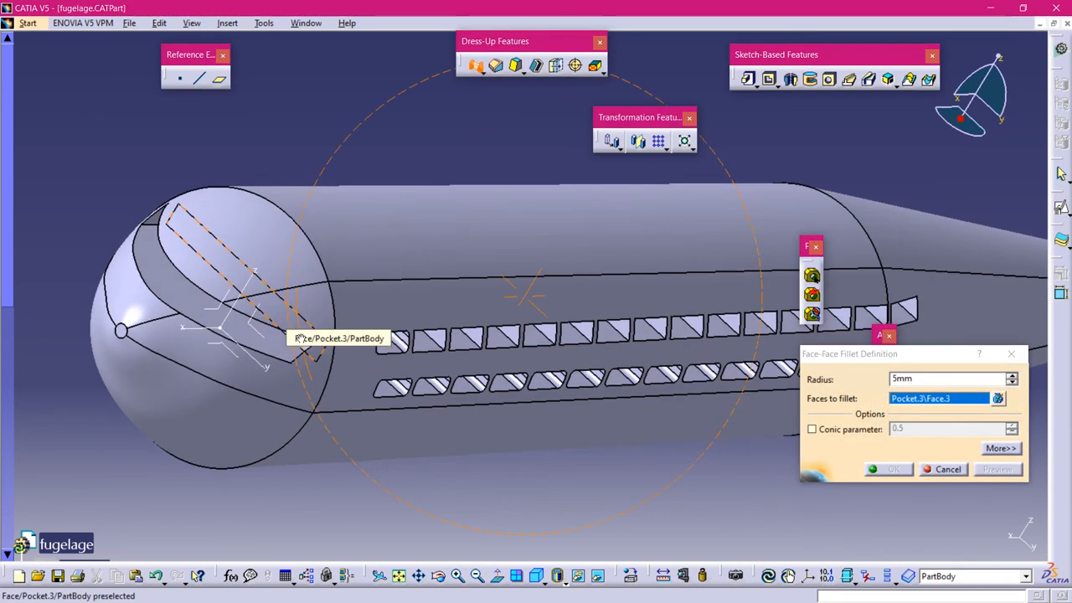
left_click(281, 337)
middle_click_drag(319, 390, 527, 340)
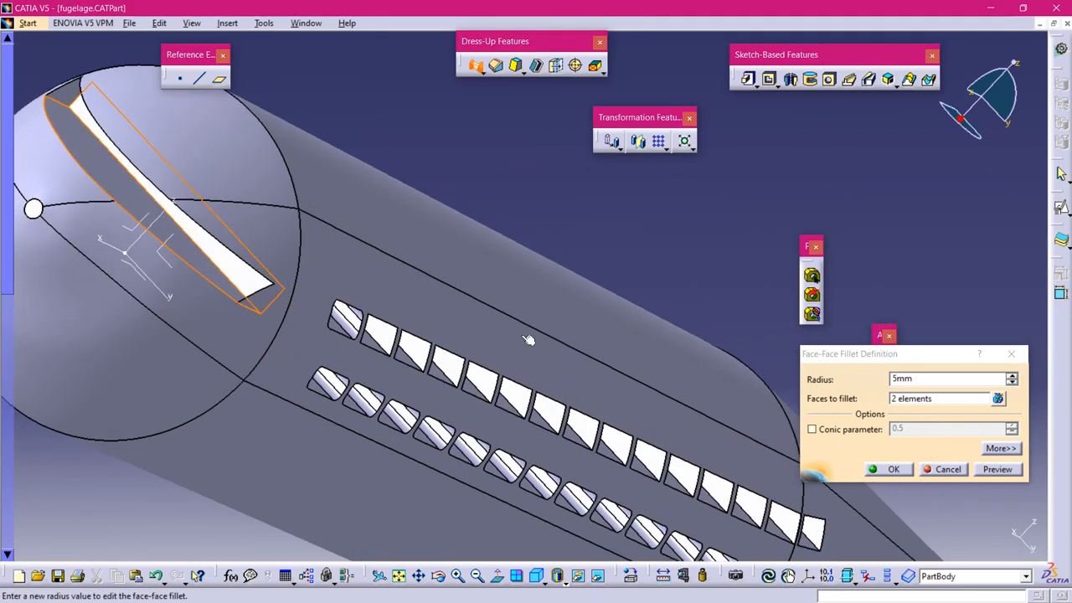
left_click(998, 471)
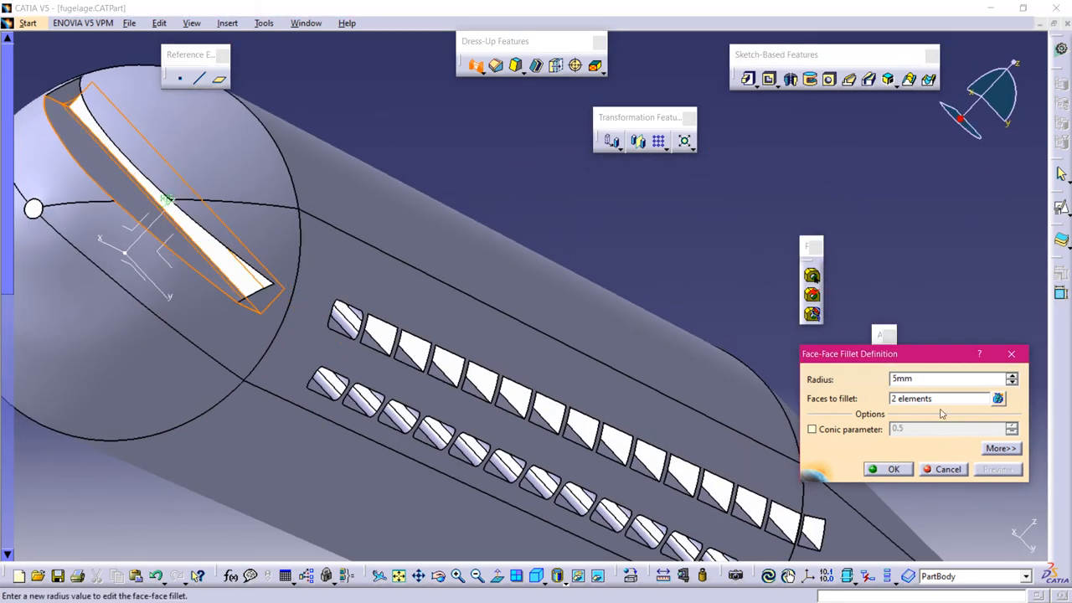
left_click_drag(925, 383, 749, 381)
left_click(873, 469)
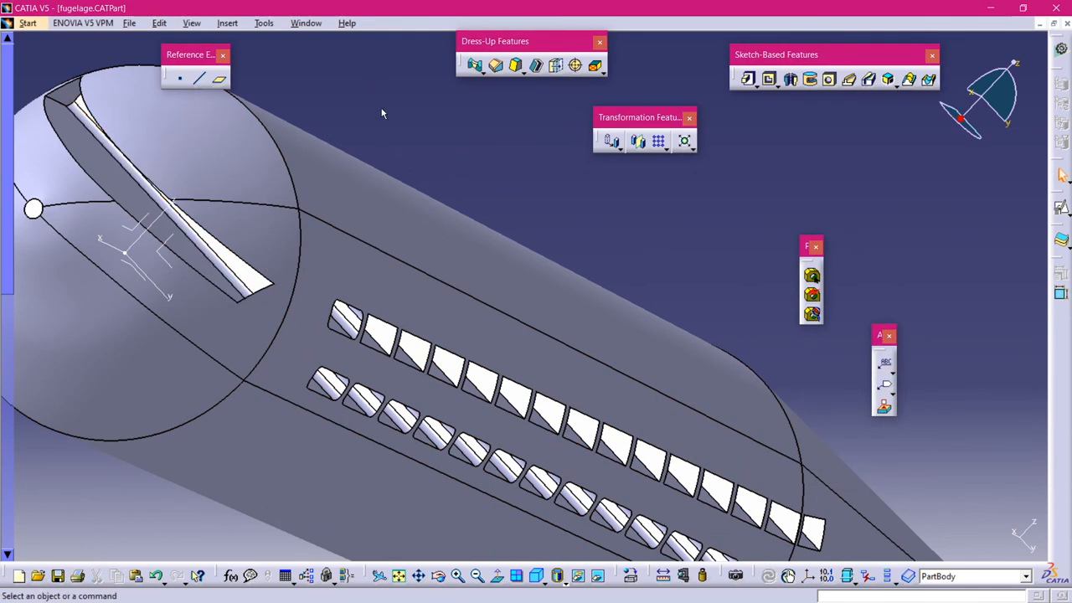
- Add a 2 mm face-face fillet between the floor and the upper long wall of the nose slot
middle_click_drag(240, 290, 411, 225)
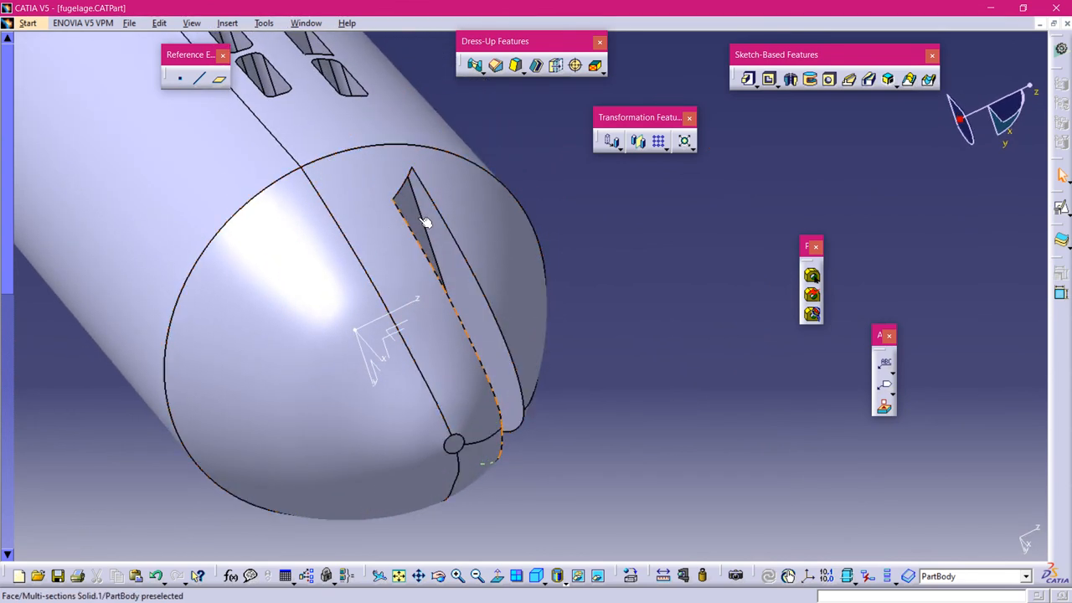
left_click(474, 64)
left_click(433, 240)
middle_click_drag(423, 231, 239, 266)
left_click(241, 260)
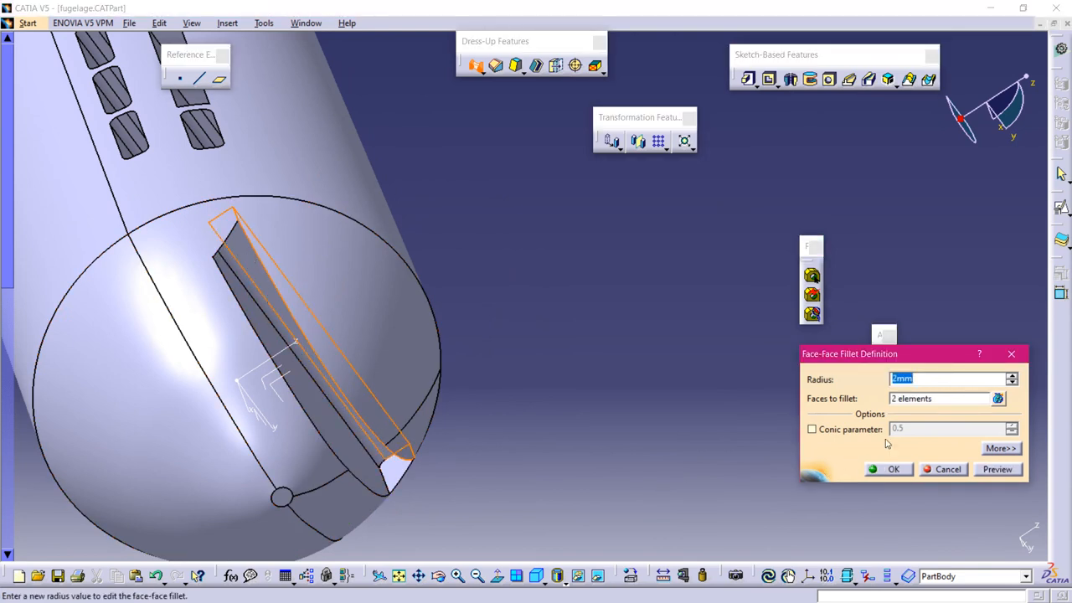
left_click(892, 469)
- Examine the filleted nose slot, the side window rows and the whole fuselage from several angles
middle_click_drag(524, 289, 536, 322)
middle_click_drag(357, 413, 474, 377)
left_click(481, 70)
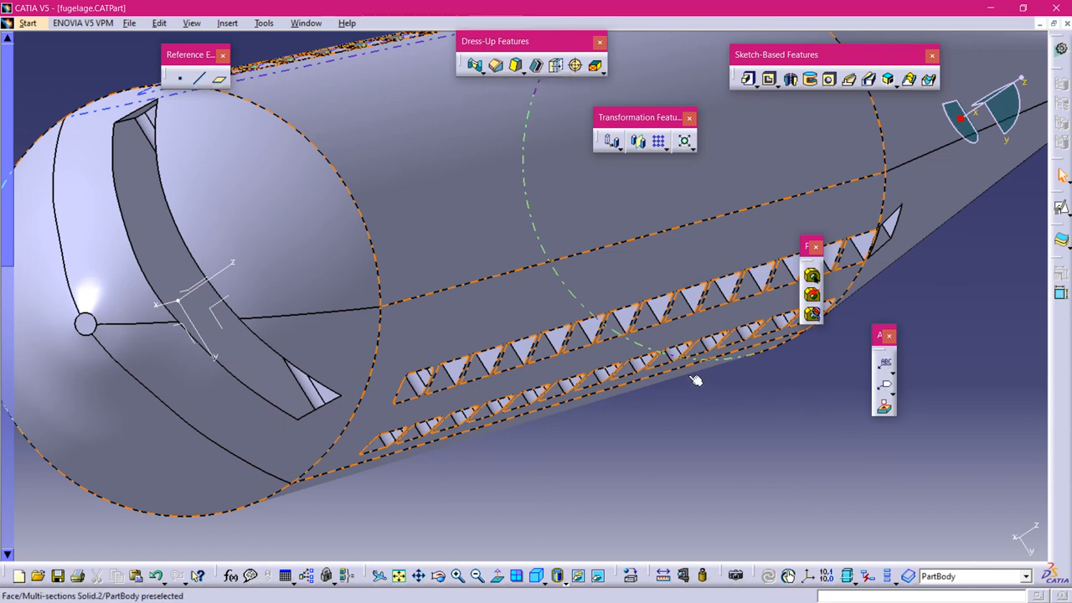
middle_click_drag(735, 391, 758, 327)
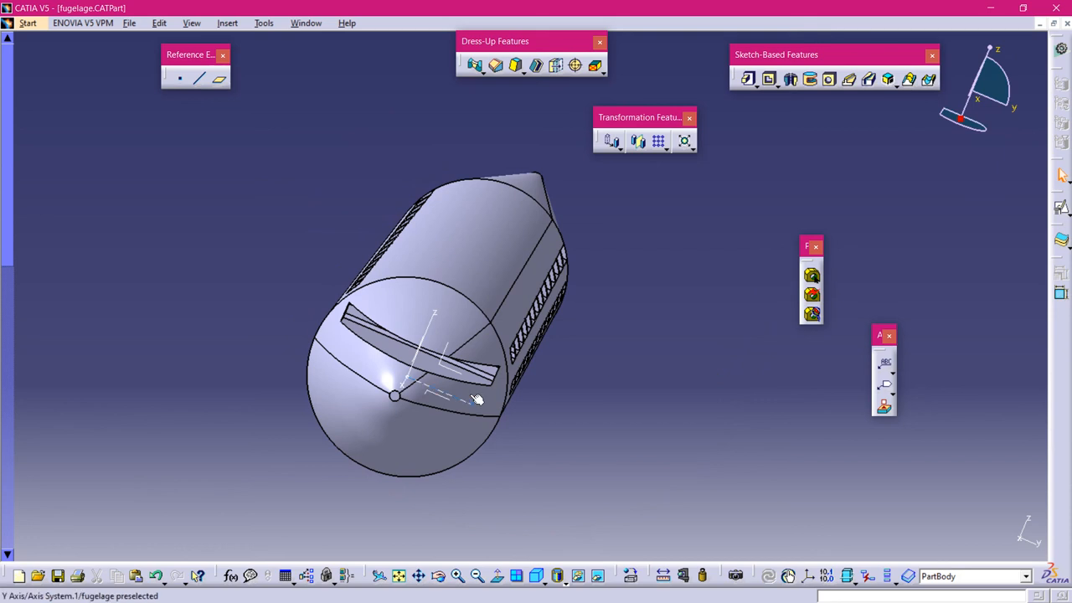
middle_click_drag(532, 442, 495, 313)
middle_click_drag(611, 316, 578, 419)
middle_click_drag(652, 385, 559, 370)
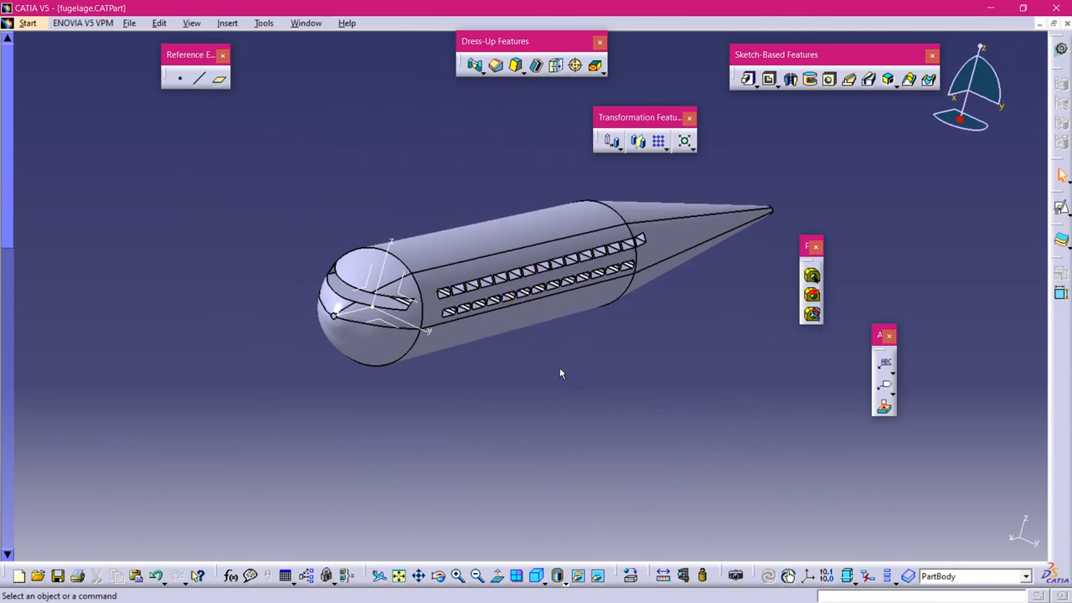
left_click(483, 73)
left_click(499, 113)
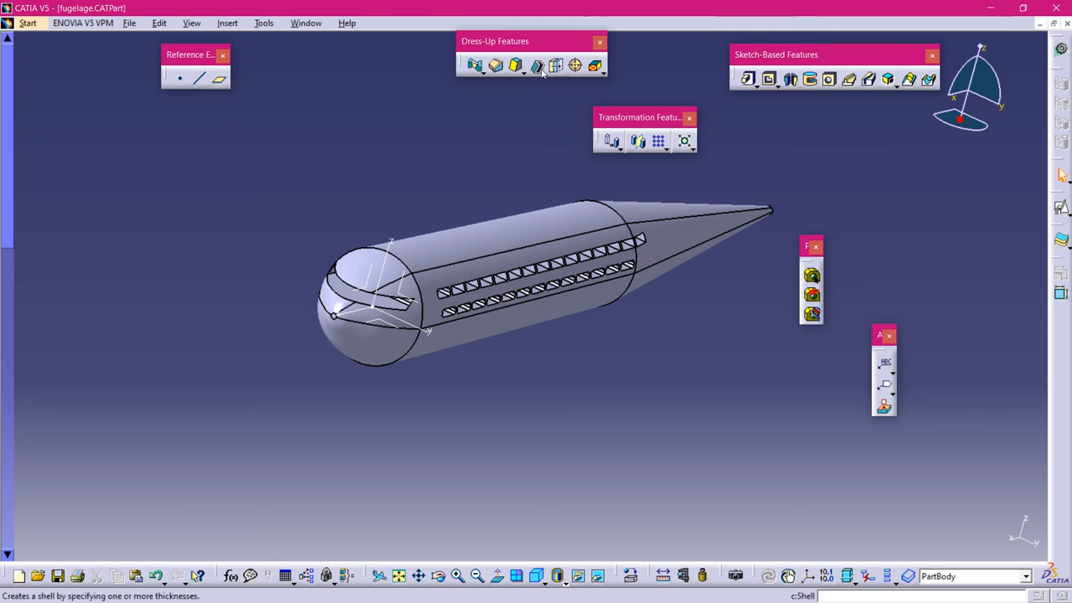
middle_click_drag(636, 399, 521, 308)
- Show the specification tree with the PartBody branch collapsed, and bring the full fuselage into an angled front view
key("F3")
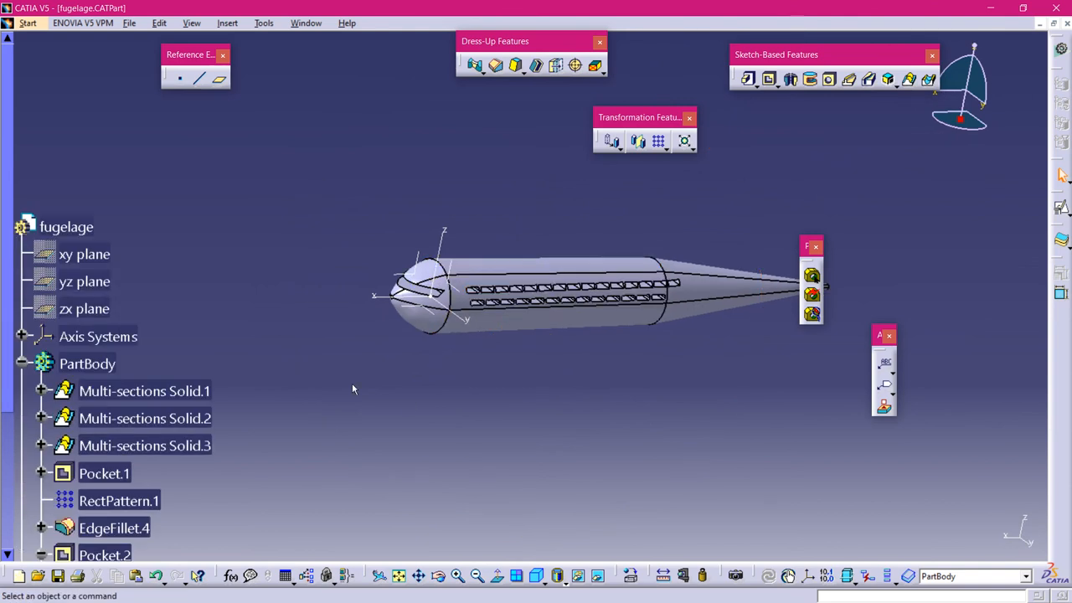
scroll(408, 405, "down", 3)
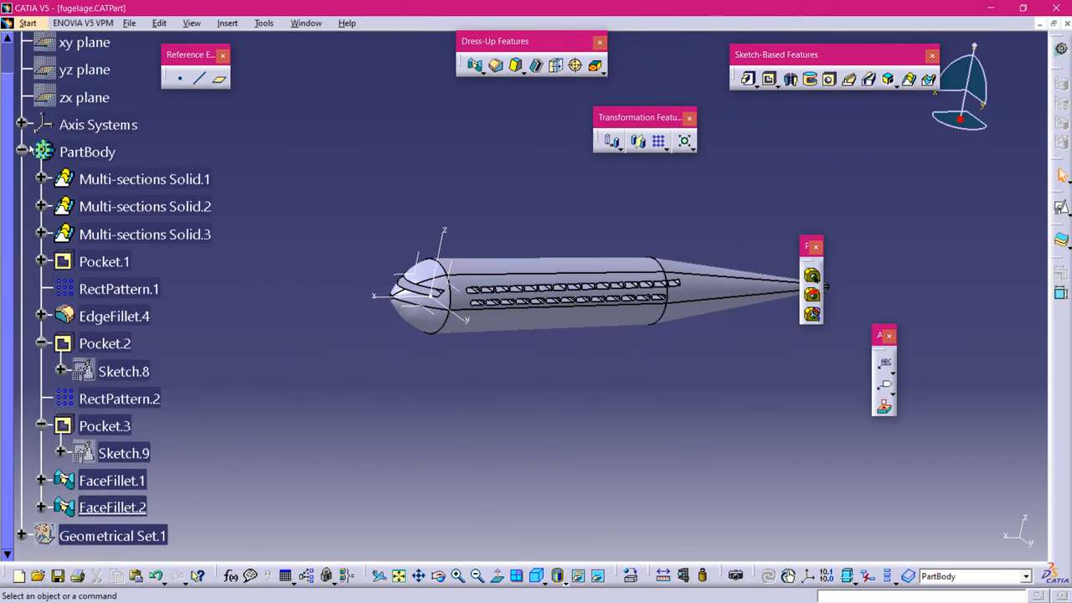
left_click(23, 153)
middle_click_drag(361, 371, 605, 445)
mouse_move(577, 601)
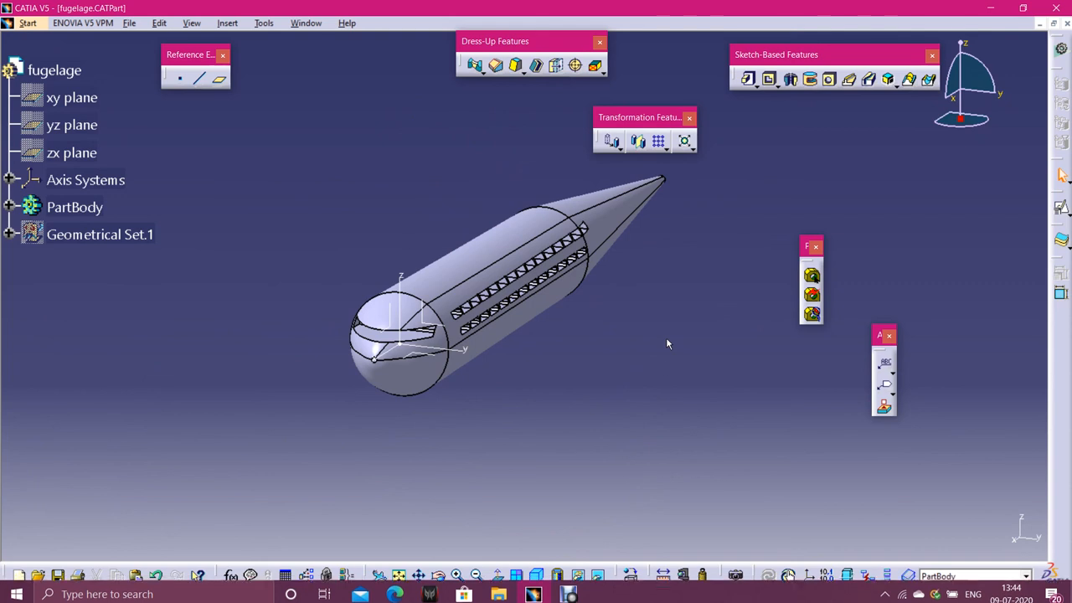